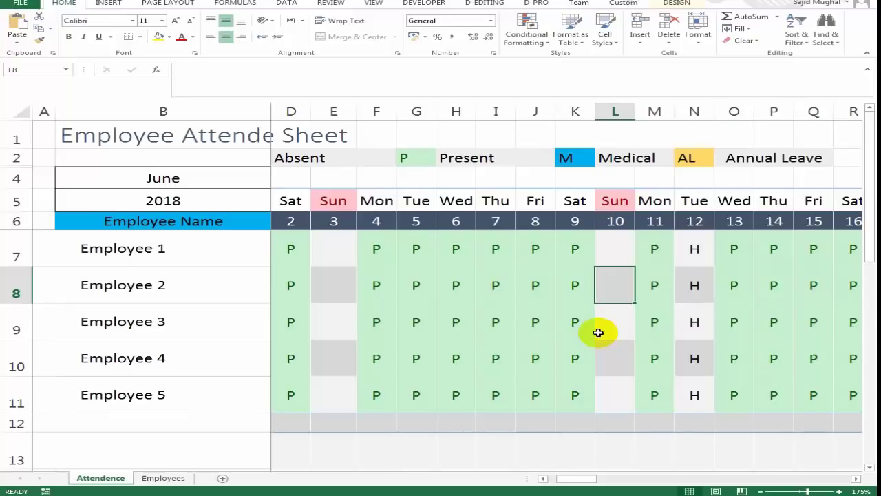
Step: Examine Employee 2's attendance entries back to day 1 and the weekday formula in cell C5
key("Left")
key("Left")
key("Left")
key("Left")
key("Left")
key("Left")
key("Left")
key("Left")
key("Left")
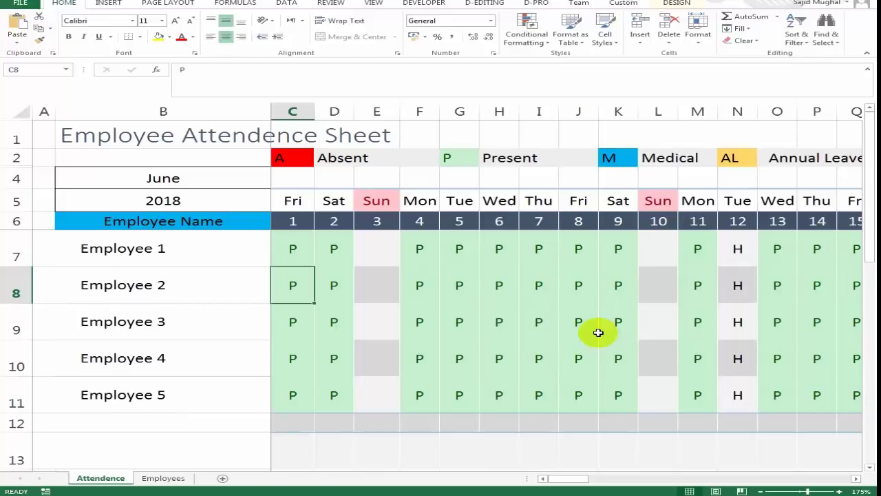
key("Up")
key("Up")
key("Up")
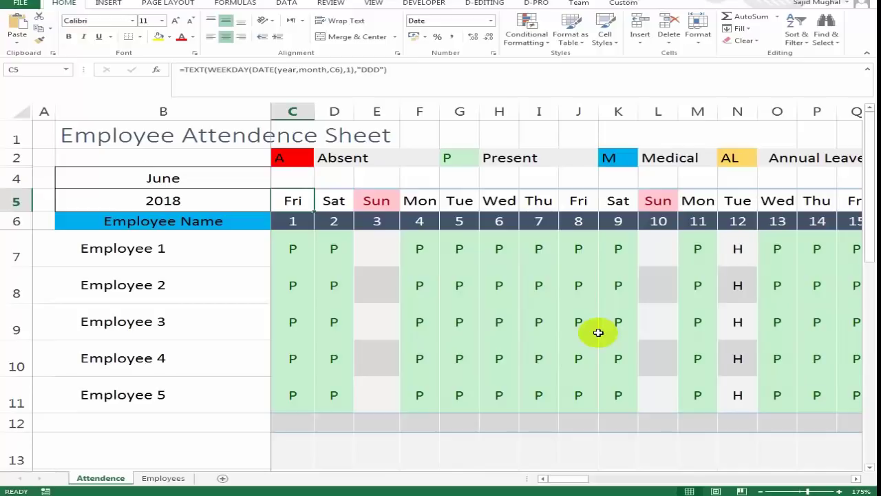
Step: Set the month in cell B4 to August and check the weekday row for the 1st and the 5th
key("Left")
key("Up")
key("Up")
key("Down")
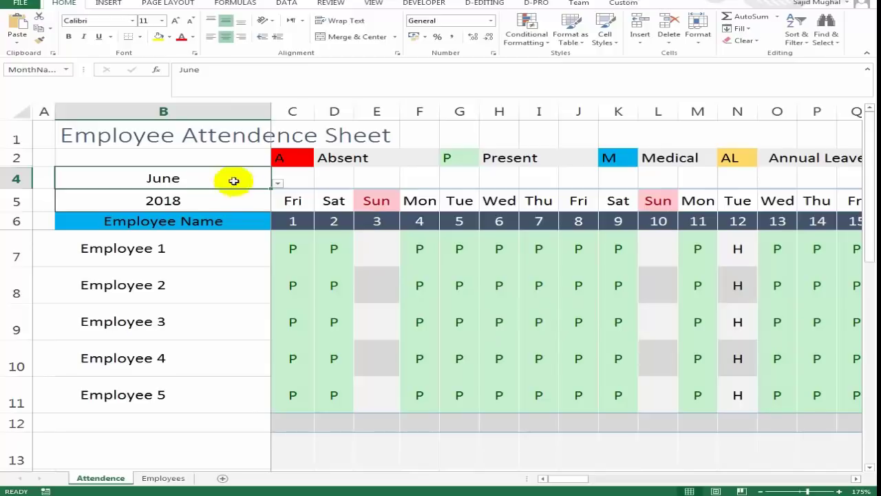
left_click(278, 184)
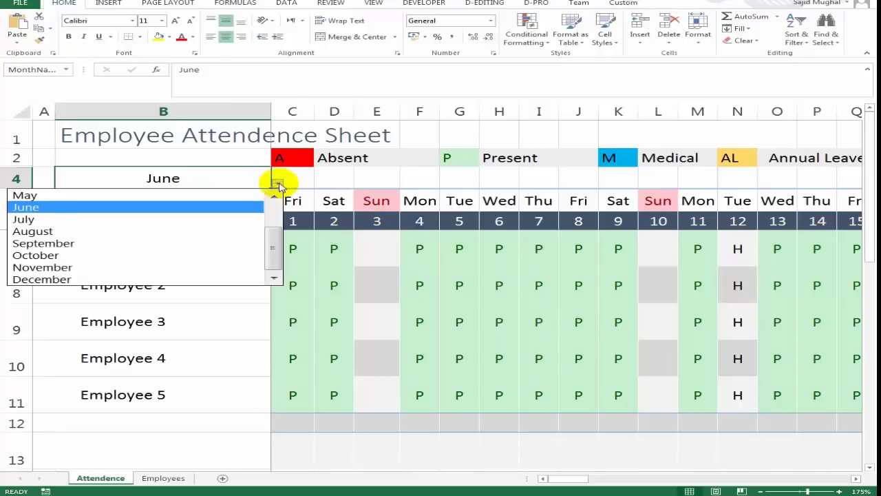
left_click(209, 229)
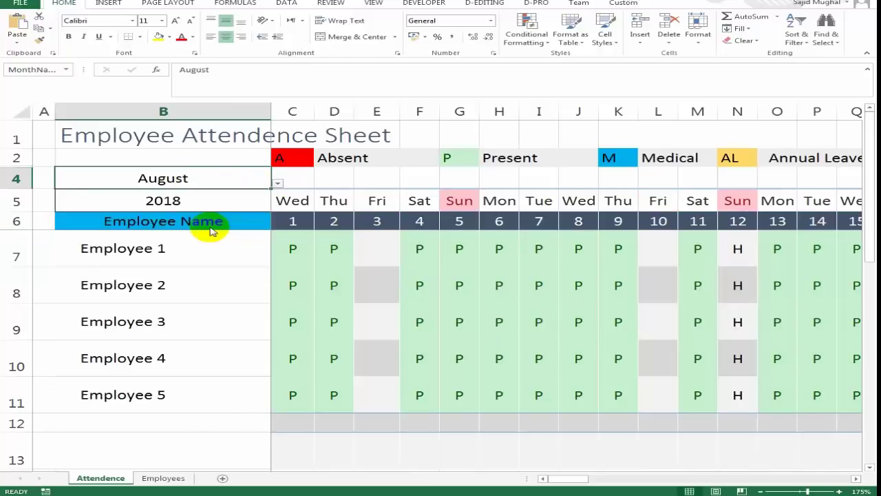
left_click(292, 199)
left_click(460, 199)
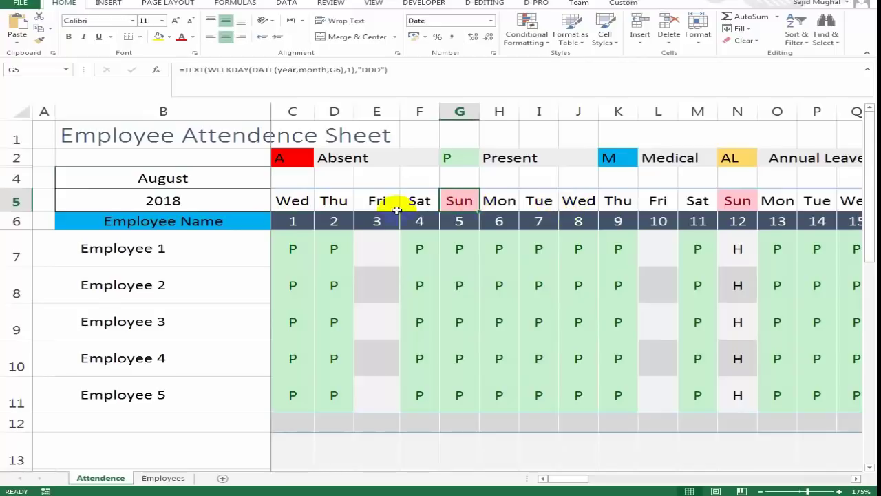
Step: Set the month in cell B4 back to June
left_click(234, 180)
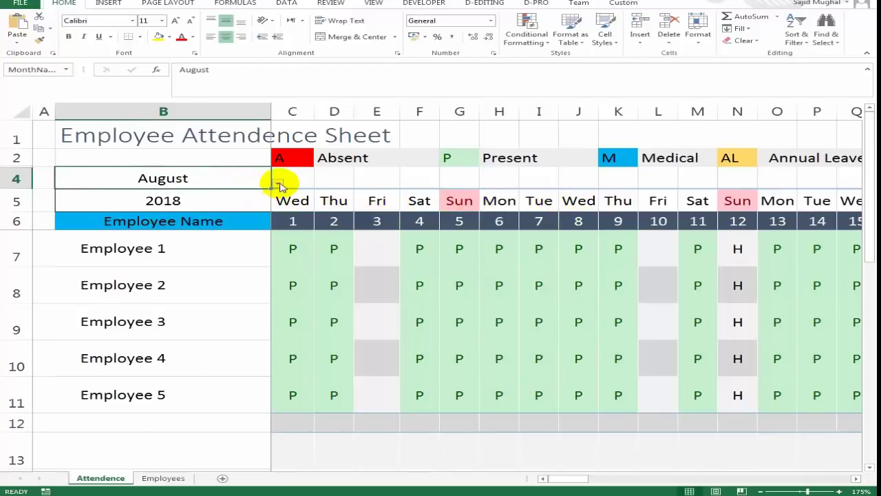
left_click(277, 183)
left_click(237, 210)
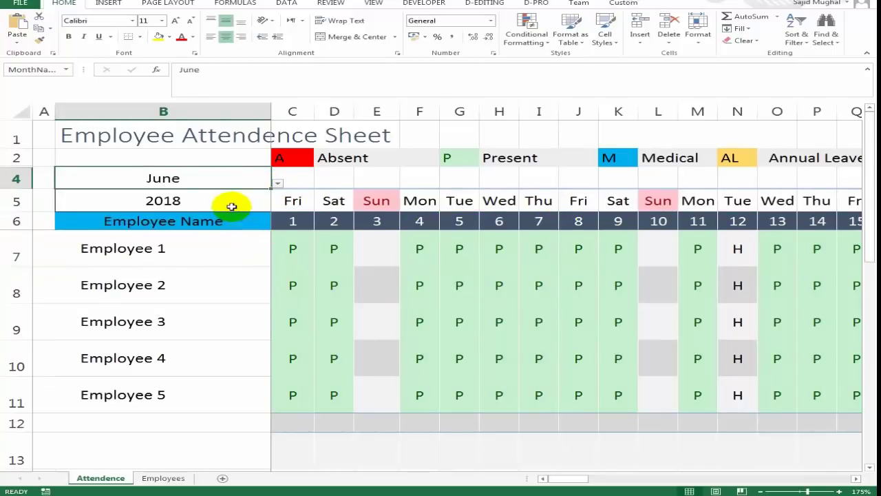
Step: Set the year in cell B5 to 2019
double_click(229, 201)
key("Return")
left_click(228, 201)
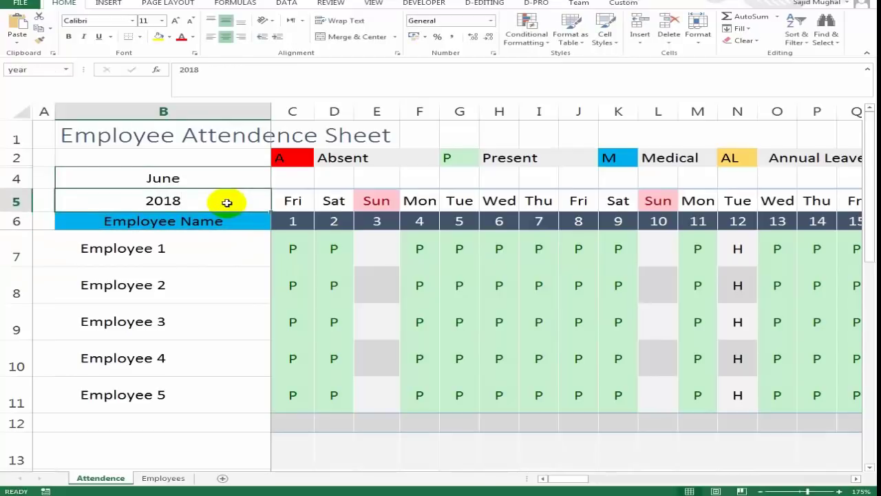
type("2019")
key("Return")
left_click(228, 201)
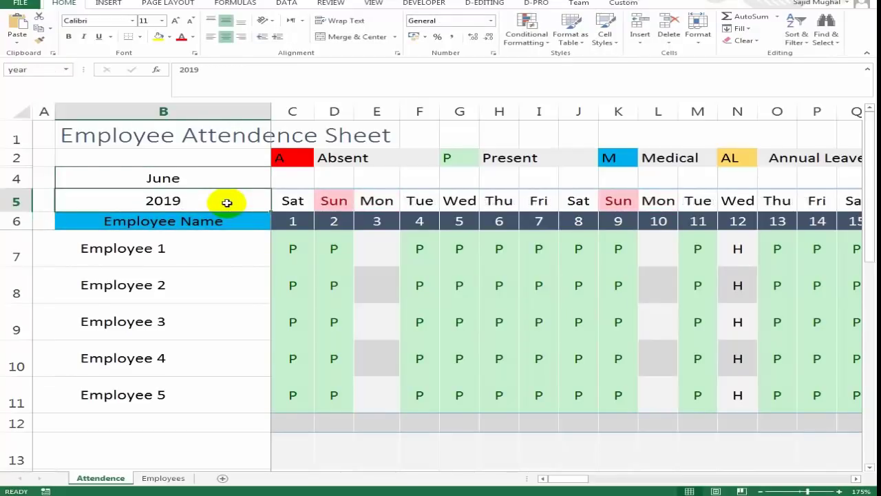
Step: Set the year in cell B5 back to 2018
key("Right")
left_click(227, 202)
type("20")
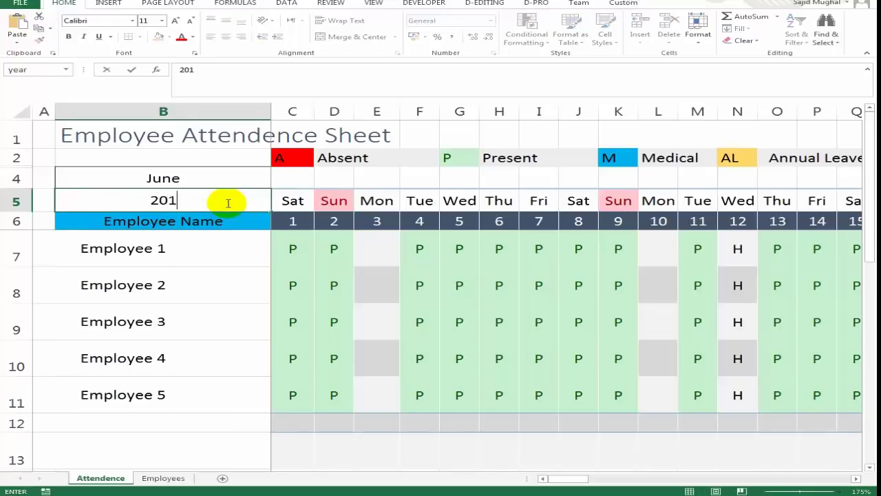
key("Return")
key("Return")
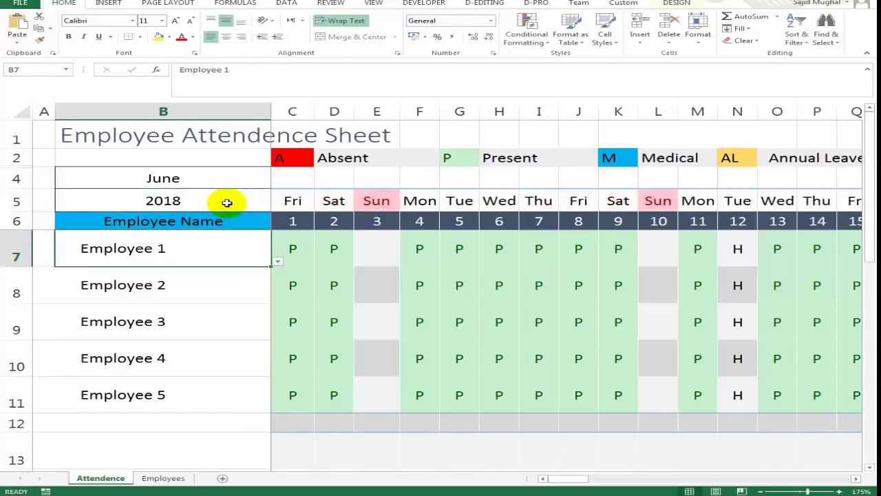
Step: Try the employee selection in cell B7 by choosing Employee 3 and restoring Employee 1
left_click(278, 263)
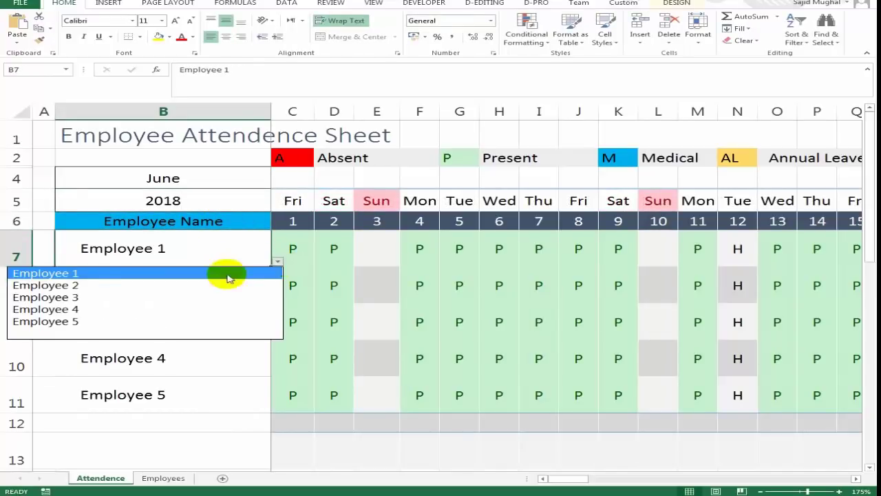
left_click(190, 295)
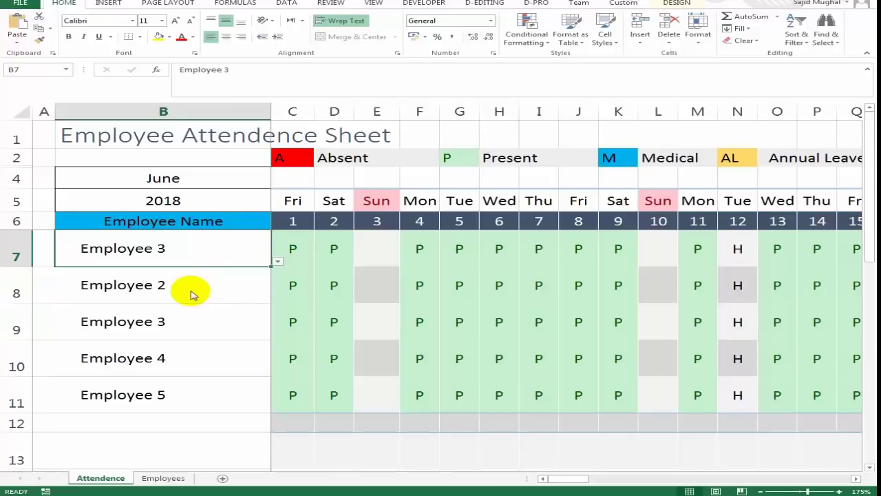
left_click(277, 261)
left_click(191, 273)
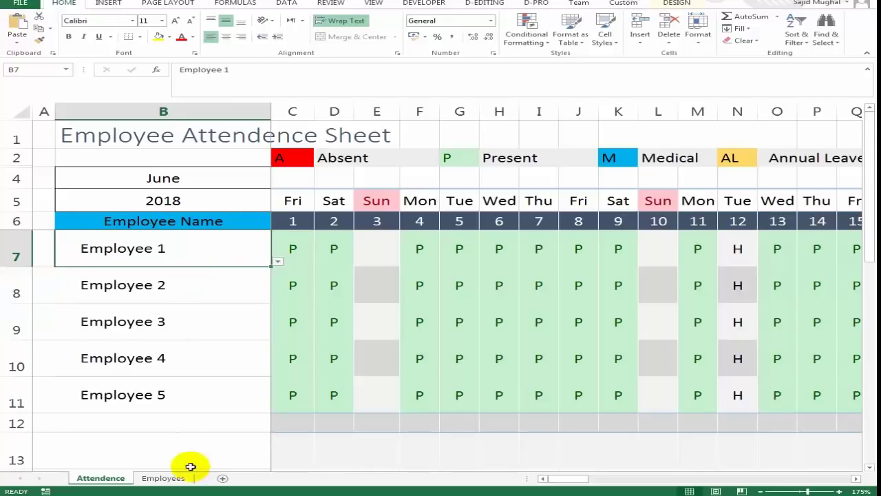
Step: Glance at the Employees sheet and review Employee 1's daily entries on the Attendence sheet through day 30
left_click(153, 479)
left_click(101, 478)
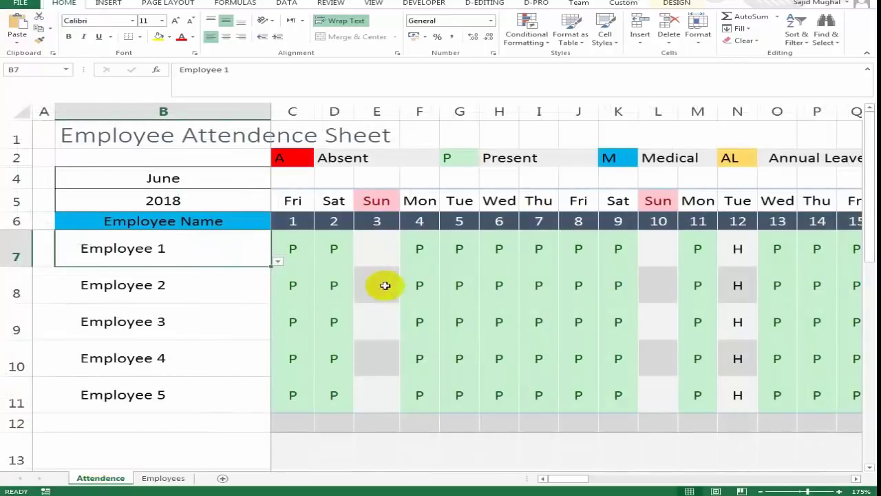
left_click(342, 261)
key("Left")
key("Left")
key("Right")
key("Right")
key("Right")
key("Right")
key("Right")
key("Right")
key("Right")
key("Right")
key("Right")
key("Right")
key("Right")
key("Right")
key("Right")
key("Right")
key("Right")
key("Right")
key("Right")
key("Right")
key("Right")
key("Right")
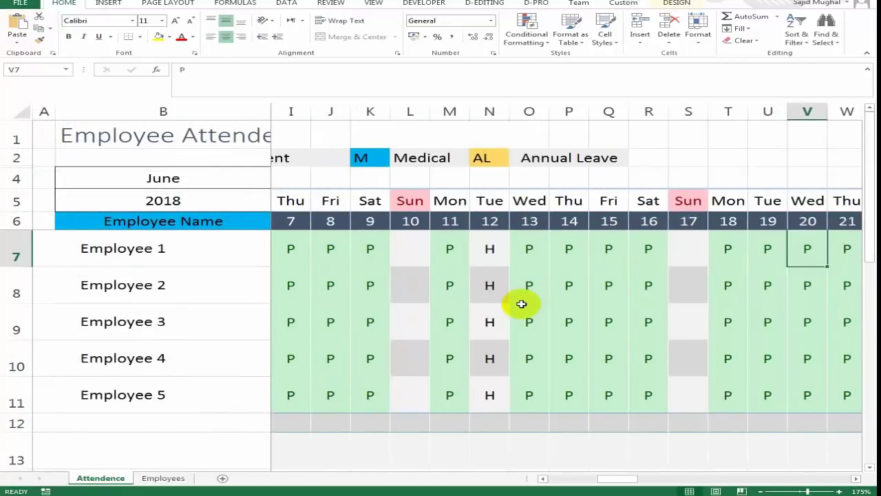
key("Left")
key("Left")
key("Left")
key("Right")
key("Right")
key("Right")
key("Right")
key("Right")
key("Right")
key("Right")
key("Right")
key("Right")
key("Right")
key("Right")
key("Right")
key("Right")
key("Right")
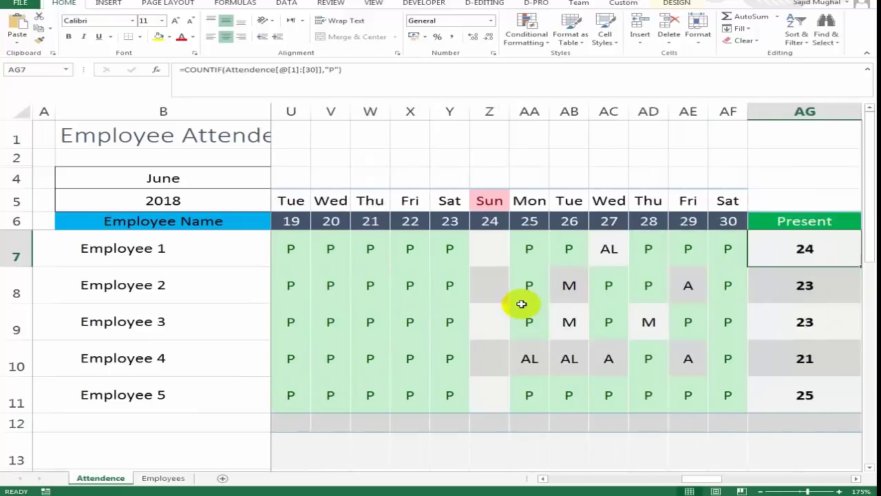
Step: Examine Employee 1's summary columns from Present and Holiday through Medical, Annual Leave, Absent and Net Attendence, including their formulas
key("Right")
key("Right")
key("Right")
key("Right")
key("Left")
key("Left")
key("Left")
key("Left")
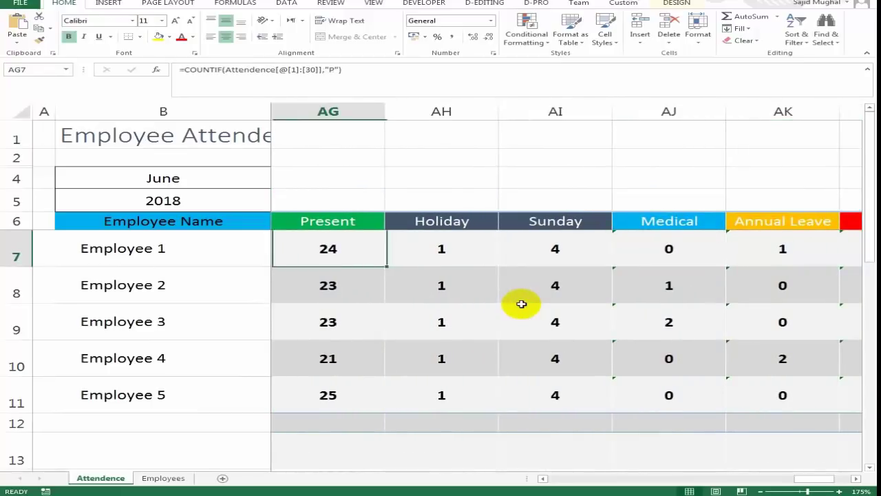
scroll(521, 303, "left", 1)
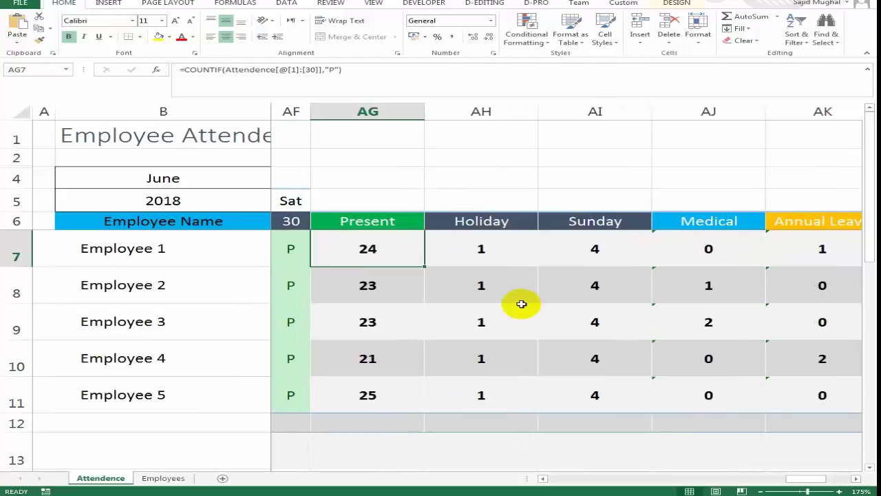
key("Right")
key("Right")
key("Right")
key("Right")
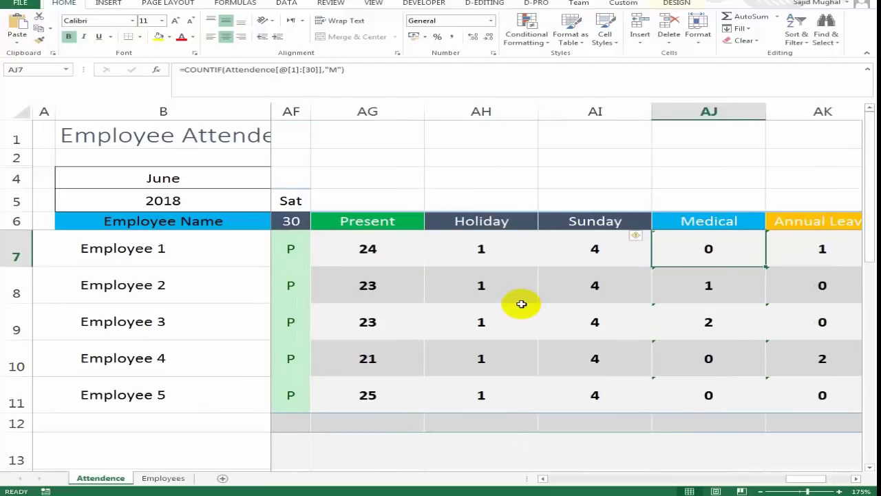
key("Right")
key("Right")
key("Left")
key("Left")
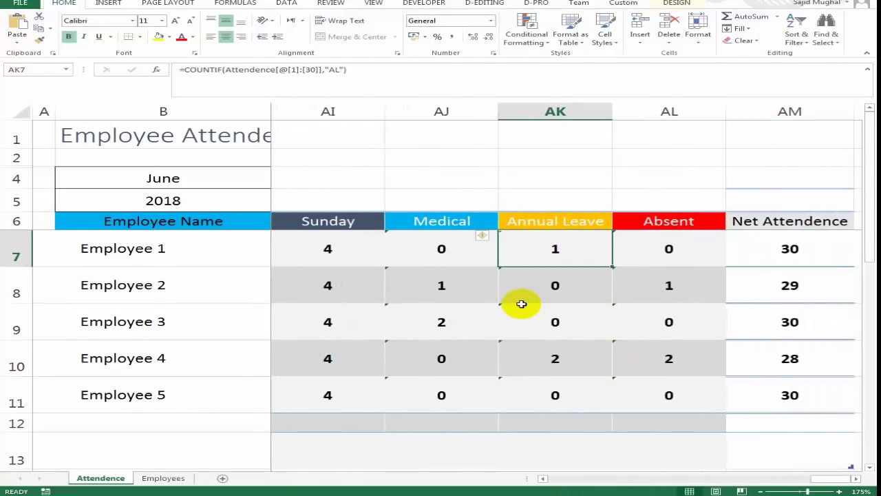
key("Right")
key("Right")
key("Left")
key("Left")
key("Right")
key("Right")
key("Left")
key("Right")
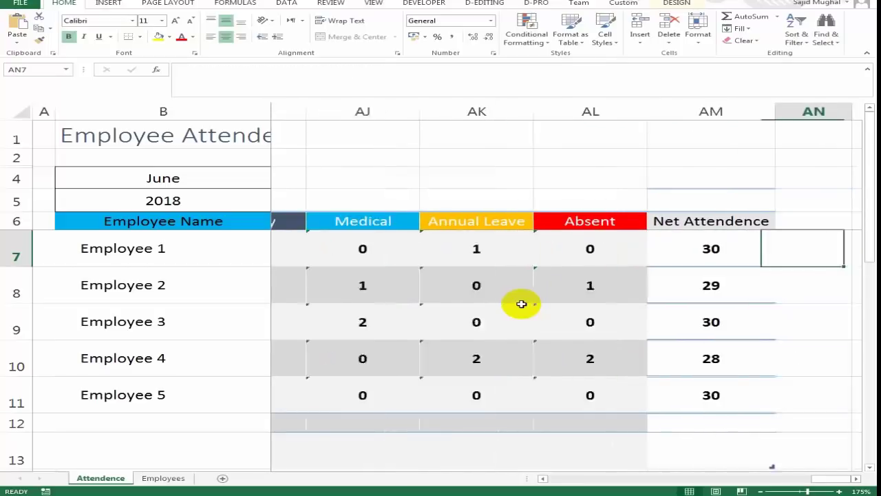
Step: Read the Net Attendence column for all five employees and inspect its formula in the Employee 1 row
key("Down")
key("Down")
key("Down")
key("Down")
key("Down")
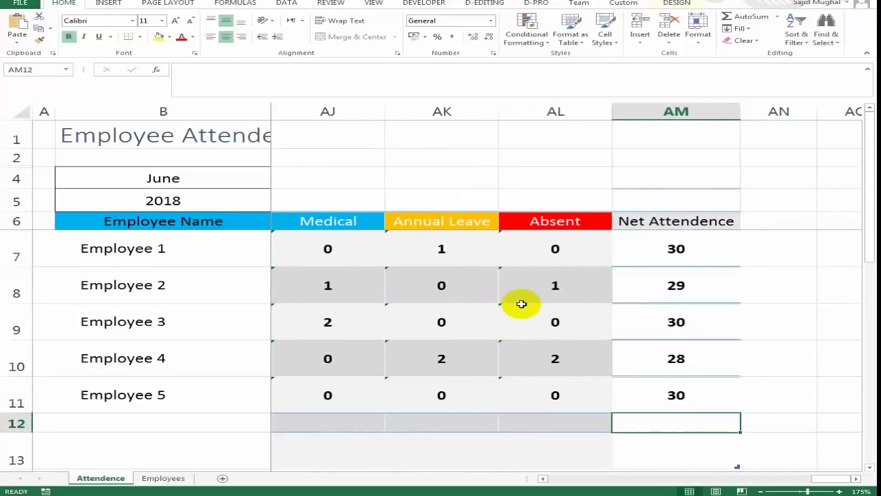
key("Up")
key("Up")
key("Up")
key("Up")
key("Up")
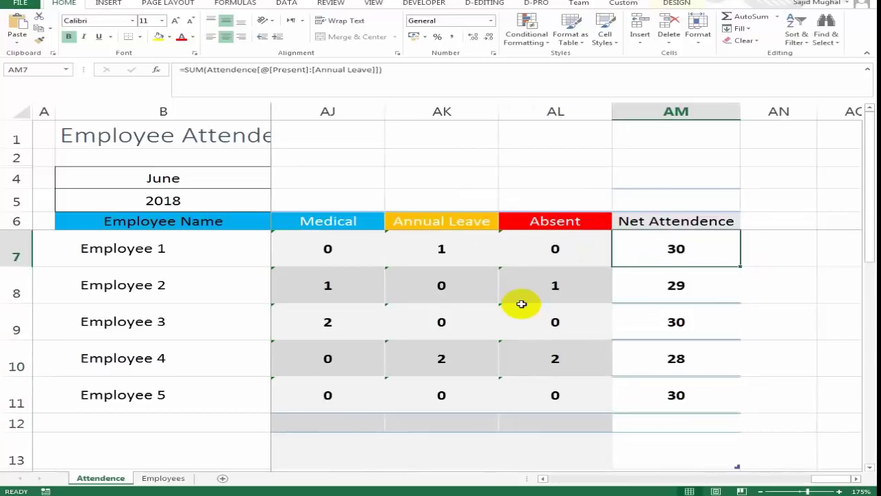
Step: Go back over Employee 1's row from the summary columns to the daily entries in the last third of June
key("Left")
key("Left")
key("Left")
key("Left")
key("Left")
key("Left")
key("Left")
key("Left")
key("Left")
key("Right")
key("Left")
key("Left")
key("Left")
key("Right")
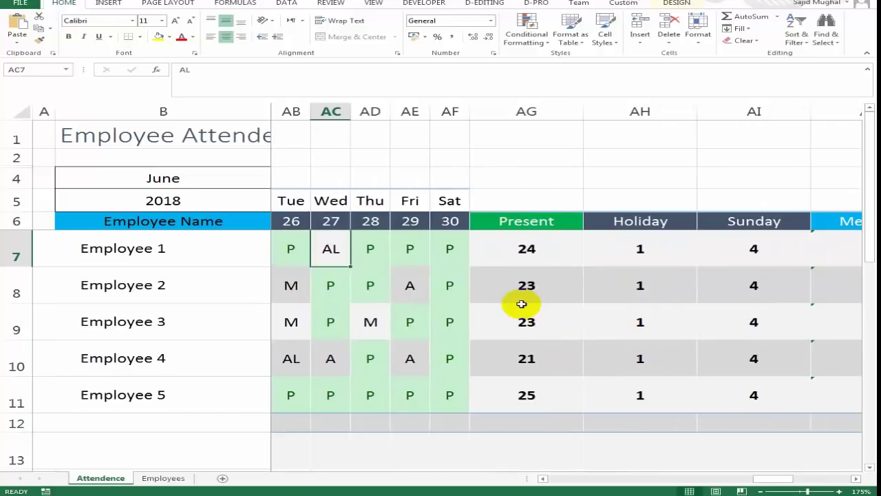
key("Left")
key("Left")
key("Left")
key("Left")
key("Left")
key("Left")
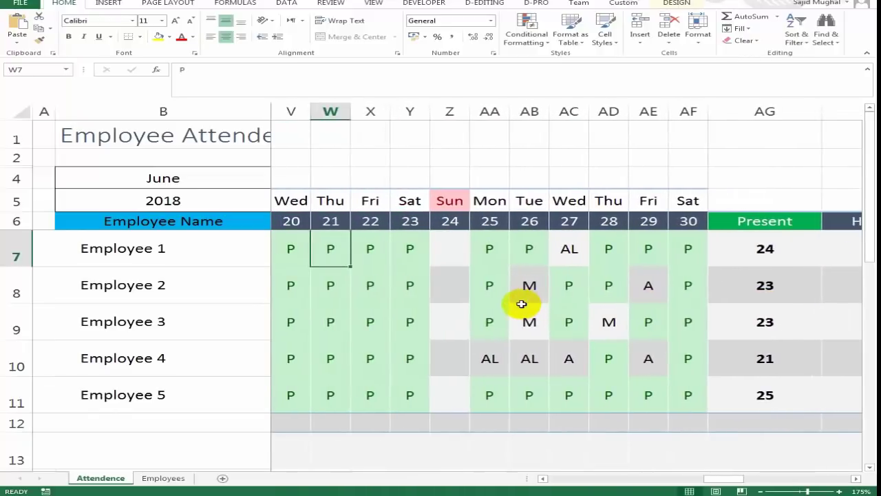
key("Left")
key("Left")
key("Left")
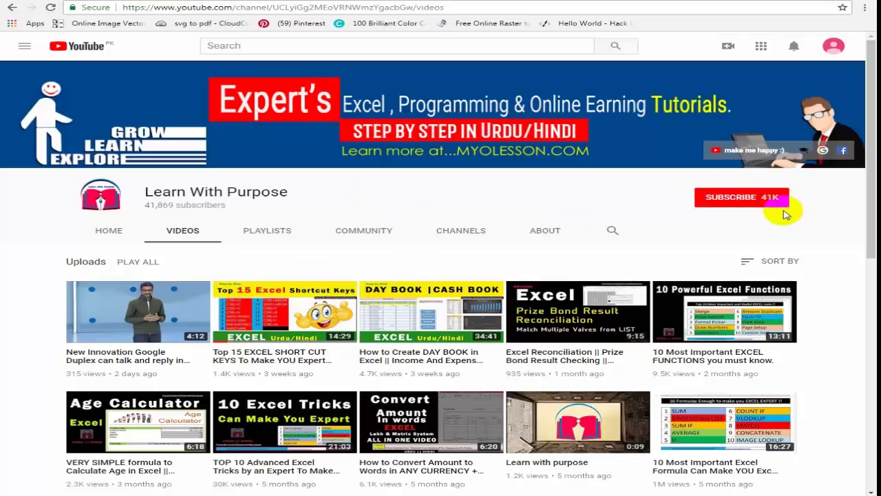
Step: Switch to YouTube in the browser, subscribe to the Learn With Purpose channel and turn on its notifications
left_click(740, 200)
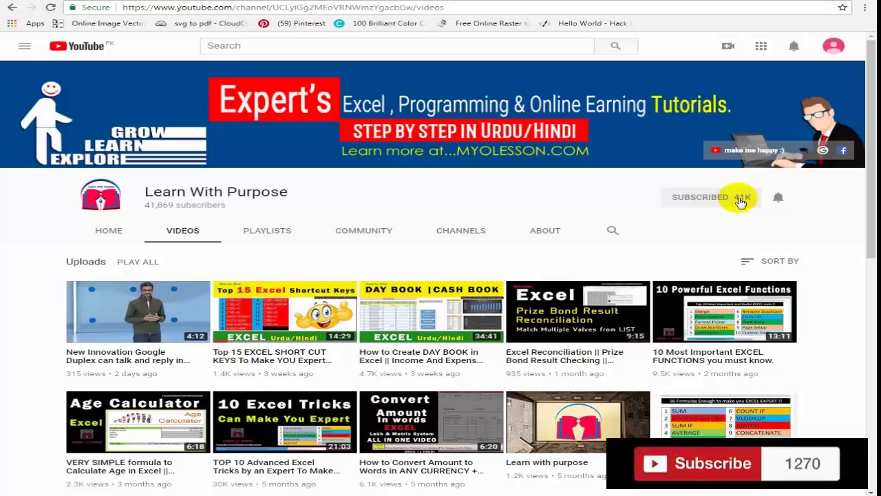
left_click(779, 200)
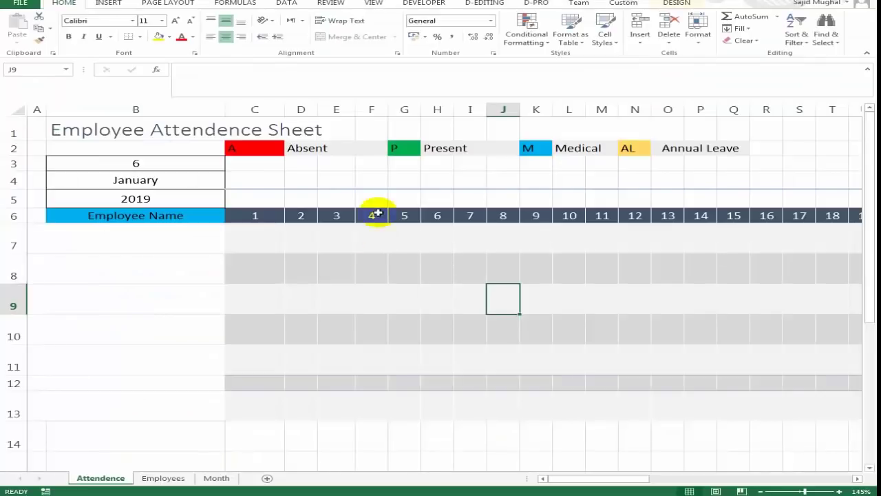
Step: Return to Excel and look over the empty first employee row of the attendance template, from the name cell across the day columns
double_click(176, 234)
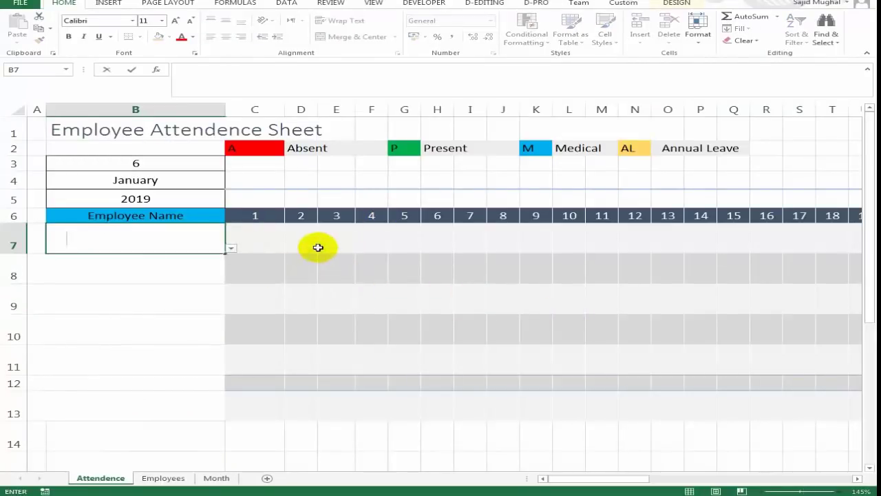
key("shift+Tab")
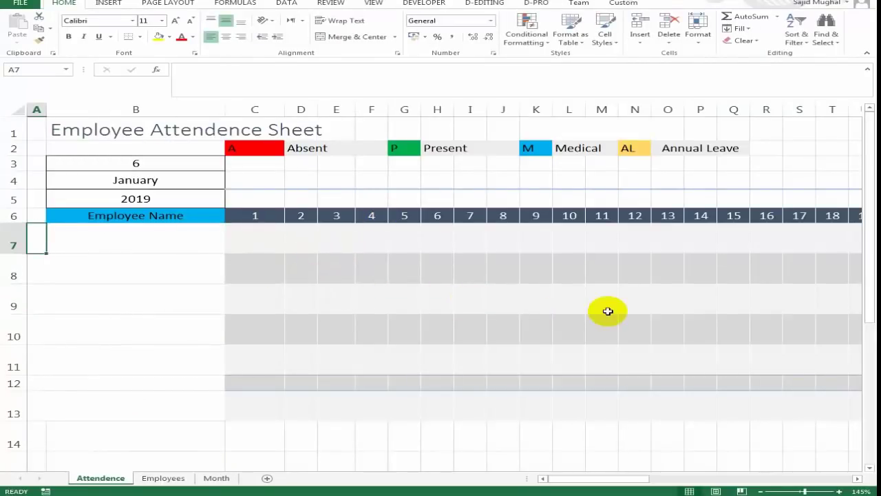
key("Tab")
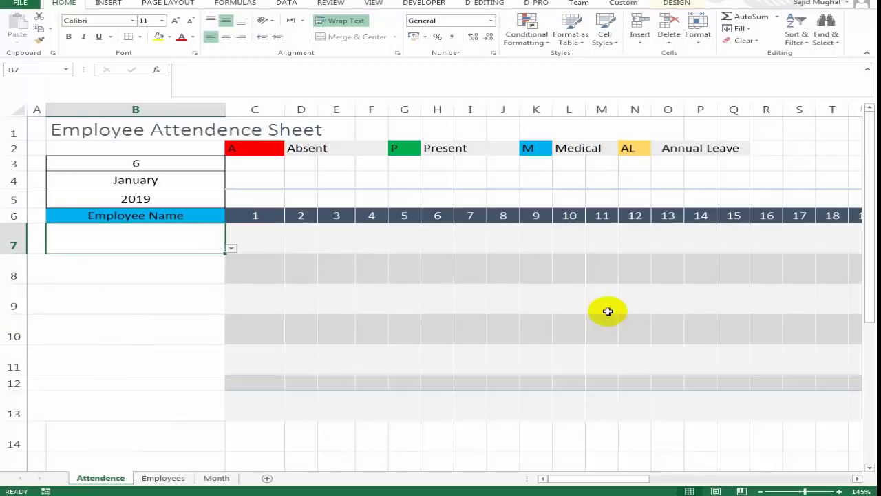
key("Tab")
key("Tab")
key("Tab")
key("Tab")
key("Tab")
key("Tab")
key("Tab")
key("Tab")
key("Tab")
key("Tab")
key("Tab")
key("Tab")
key("Tab")
key("Tab")
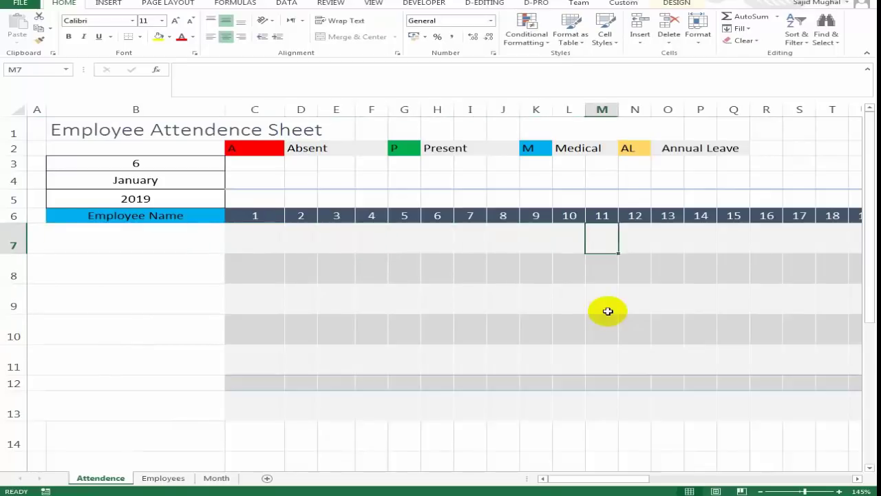
Step: Look along the rest of the first employee row, from day 11 to the attendance summary columns
key("Tab")
key("Tab")
key("Tab")
key("Tab")
key("Tab")
key("Tab")
key("Tab")
key("Tab")
key("Tab")
key("Tab")
key("Tab")
key("Tab")
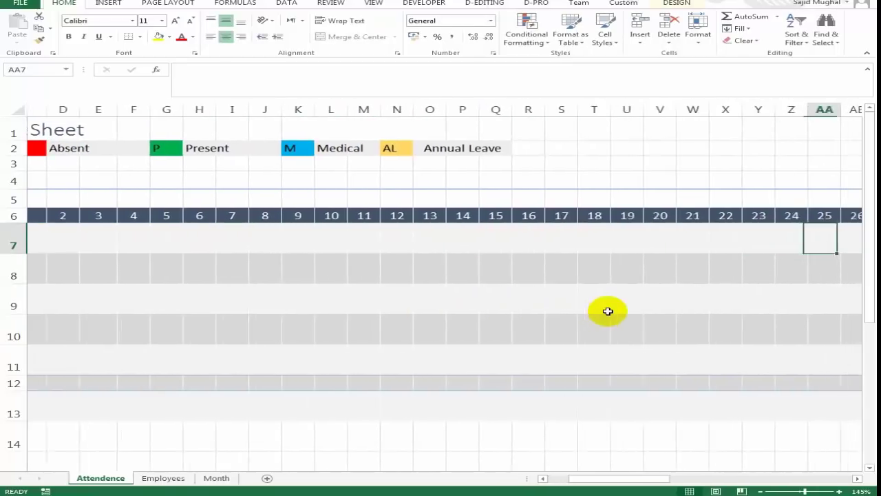
key("Tab")
key("Tab")
key("Tab")
key("Tab")
key("Tab")
key("Tab")
key("Tab")
key("Tab")
key("Tab")
key("Tab")
key("Tab")
Step: Go back along the first employee row from the summary columns to the employee name cell
key("Left")
key("Left")
key("Left")
key("Left")
key("Left")
key("Left")
key("Left")
key("Left")
key("Left")
key("Left")
key("Left")
key("Left")
key("Left")
key("Left")
key("Left")
key("Left")
key("Left")
key("Left")
key("Left")
key("Left")
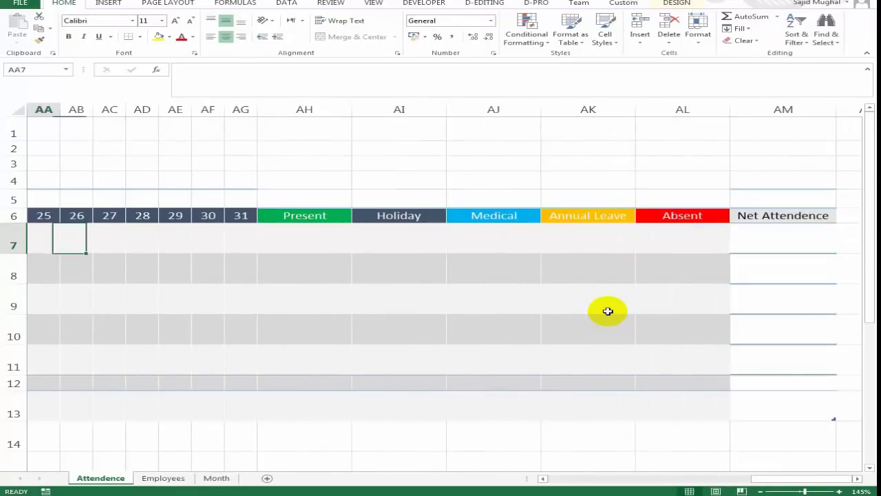
key("Left")
key("Left")
key("Left")
key("Left")
key("Left")
key("Left")
key("Left")
key("Left")
key("Left")
key("Left")
key("Left")
key("Left")
key("Left")
key("Left")
key("Left")
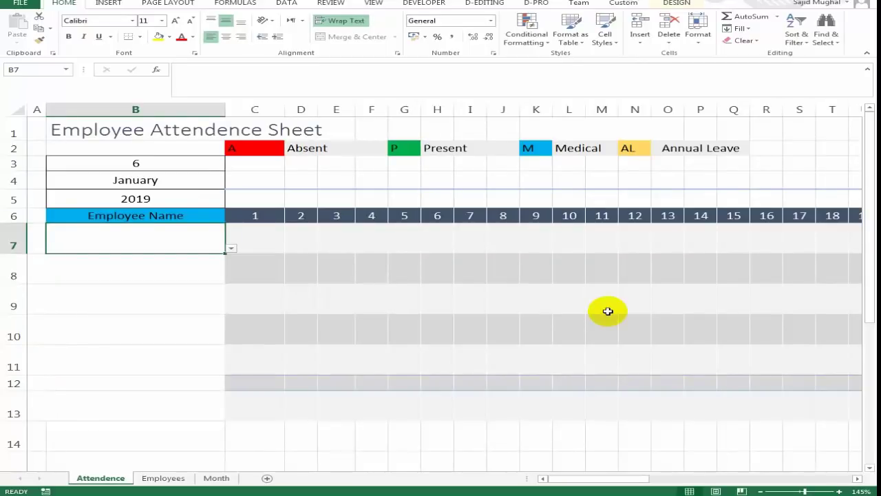
Step: Examine the month number, month name and year cells above the Employee Name header
key("Up")
key("Up")
key("Up")
key("Up")
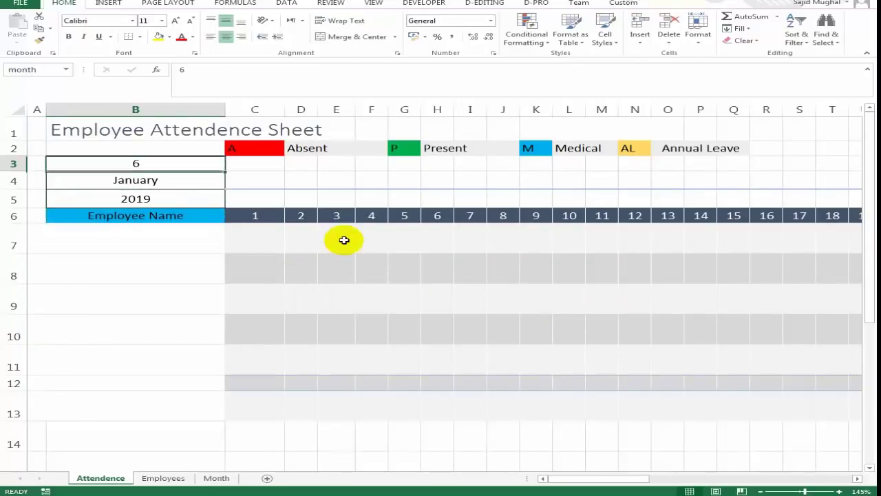
key("Up")
key("Down")
key("Down")
key("Up")
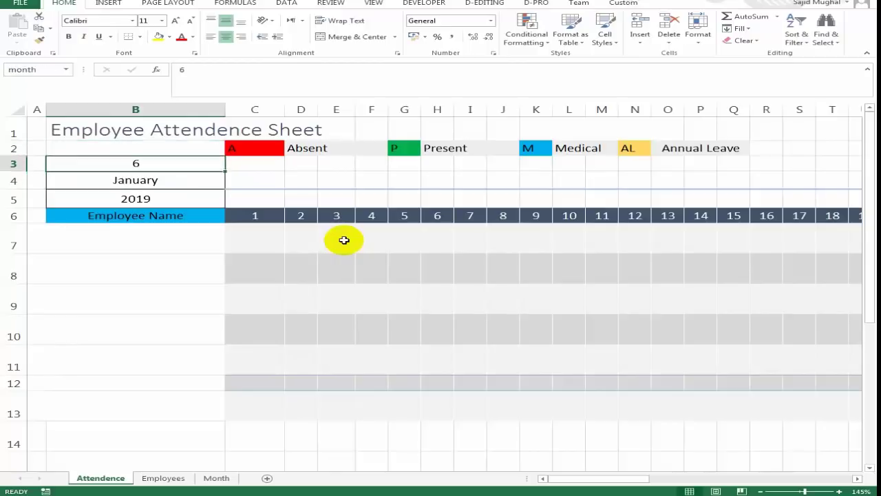
key("Down")
key("Up")
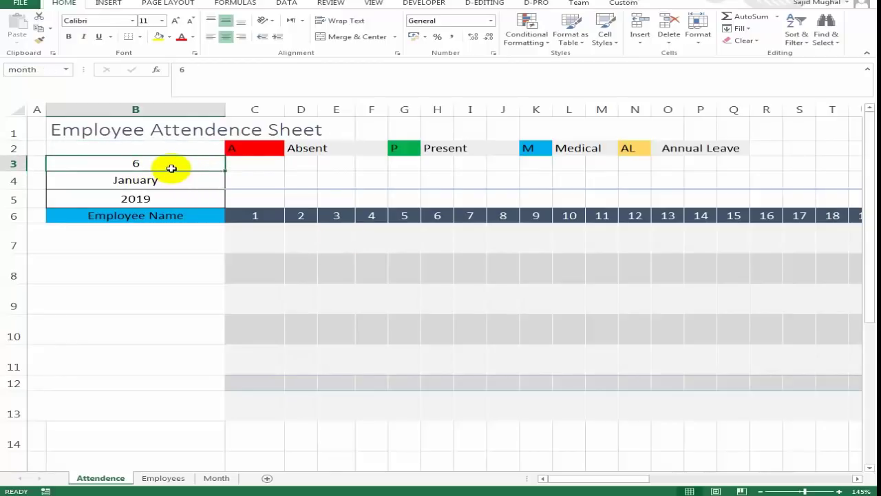
key("Down")
key("Up")
key("Down")
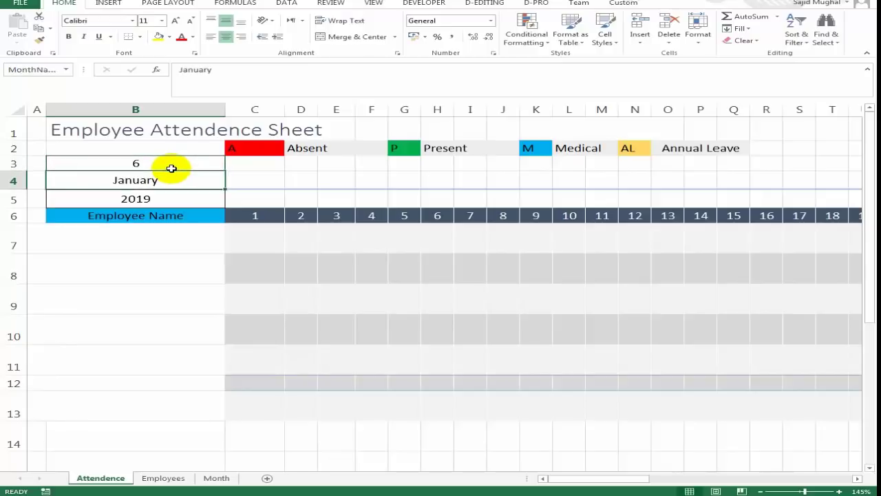
key("Up")
key("Down")
key("Down")
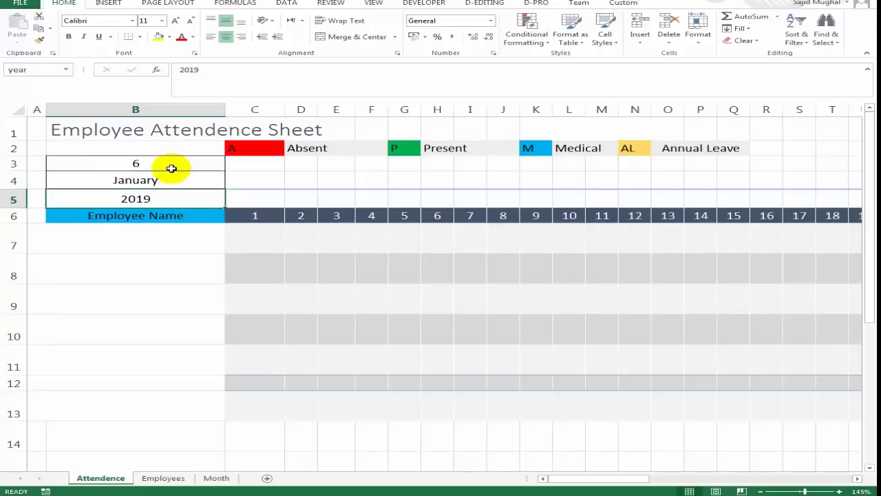
key("Down")
key("Up")
key("Up")
key("Up")
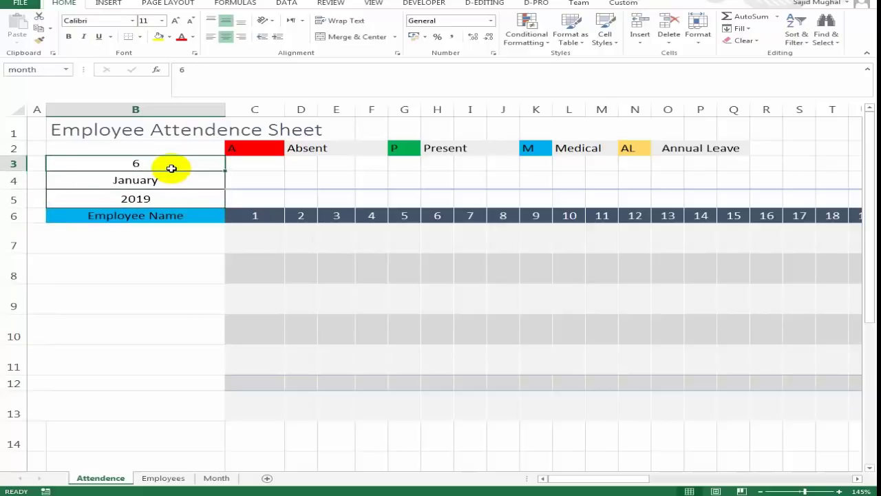
left_click(191, 176)
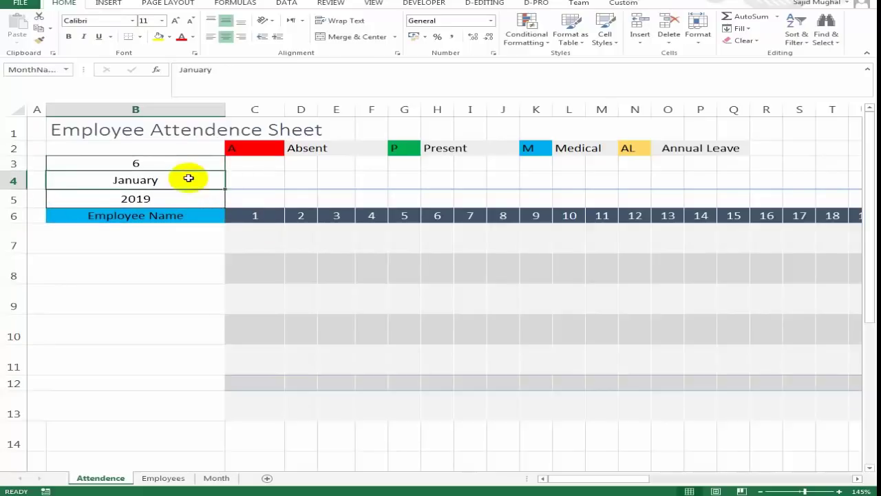
left_click(194, 164)
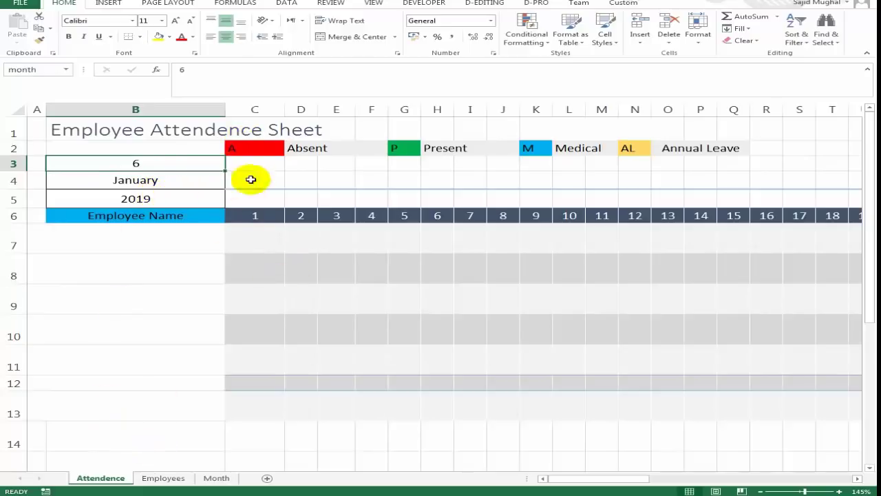
left_click(255, 268)
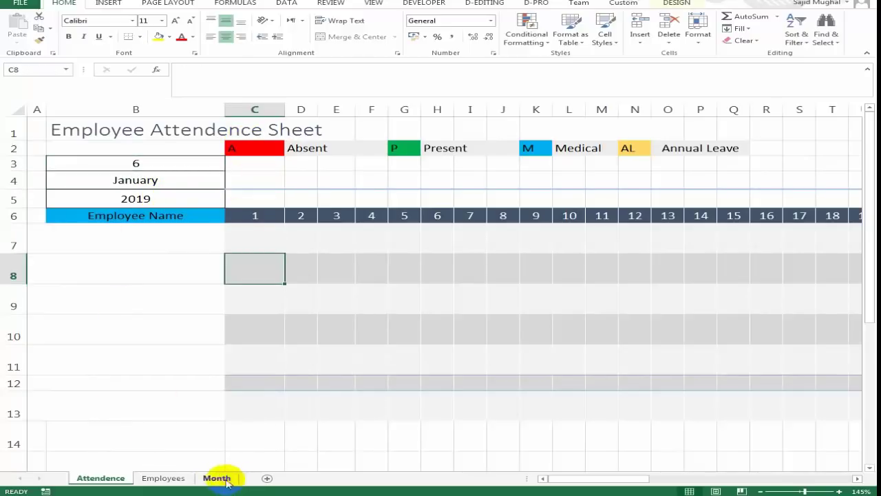
Step: Open the Month sheet and look through its list of month names up to the header row
left_click(216, 478)
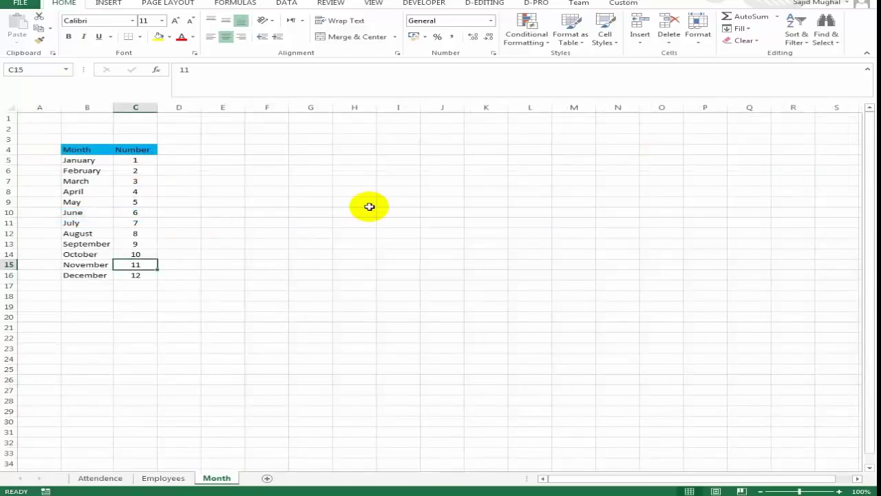
key("Left")
key("Up")
key("Up")
key("Up")
key("Up")
key("Up")
key("Up")
key("Up")
key("Up")
key("Up")
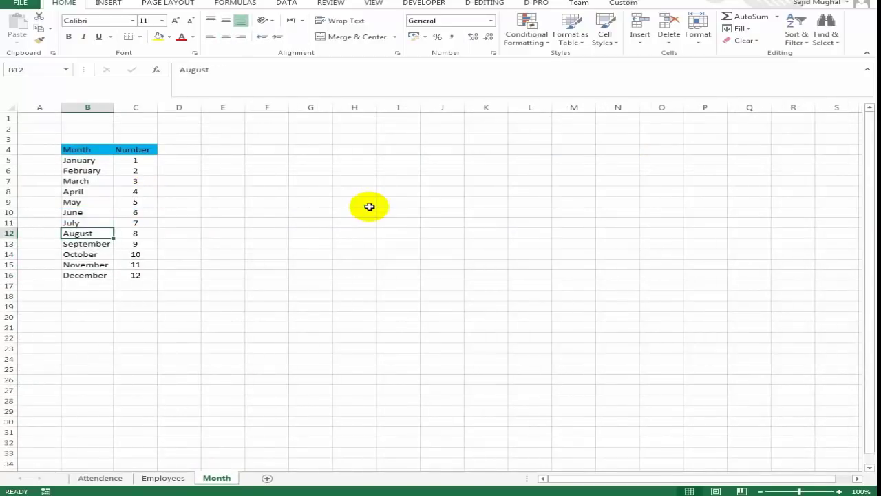
key("Up")
key("Up")
key("Right")
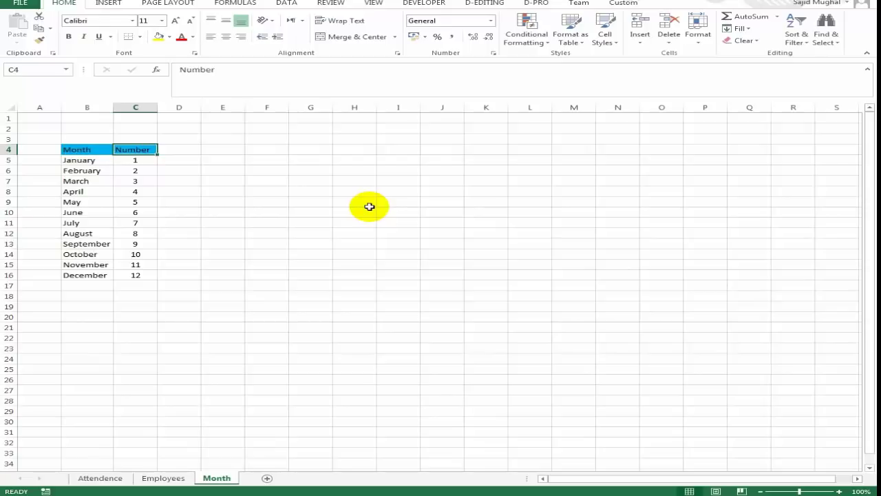
Step: Read down the Number column of the month table
key("Down")
key("Down")
key("Down")
key("Down")
key("Down")
key("Down")
key("Down")
key("Down")
key("Down")
key("Down")
key("Down")
key("Down")
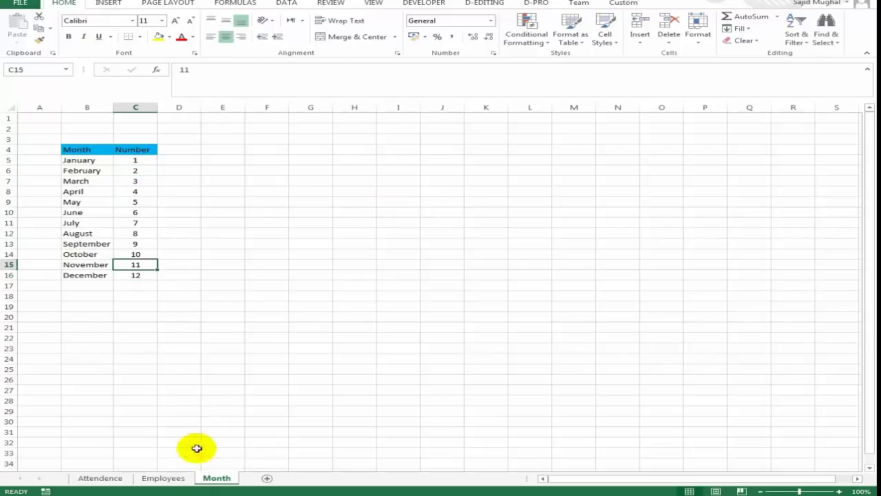
Step: On the Attendence sheet, start a VLOOKUP formula in month number cell B3 with MonthName as the lookup value
left_click(94, 478)
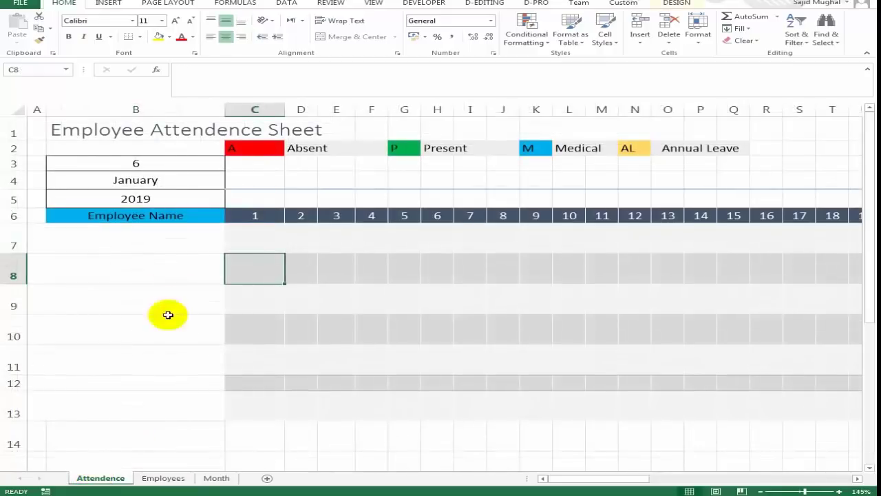
left_click(164, 168)
key("Down")
key("Up")
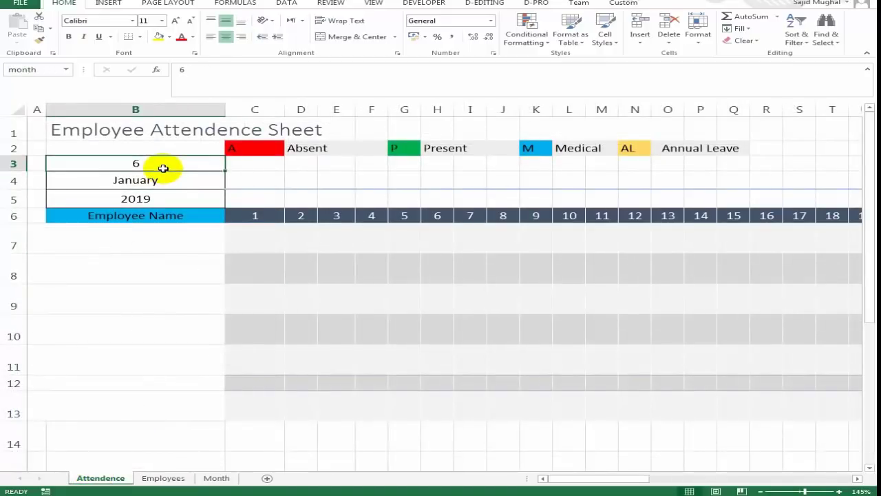
type("=vl")
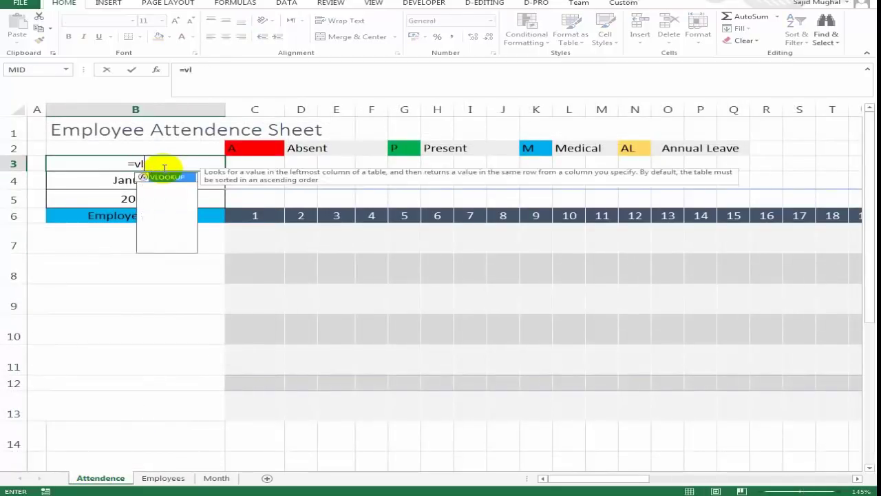
key("Tab")
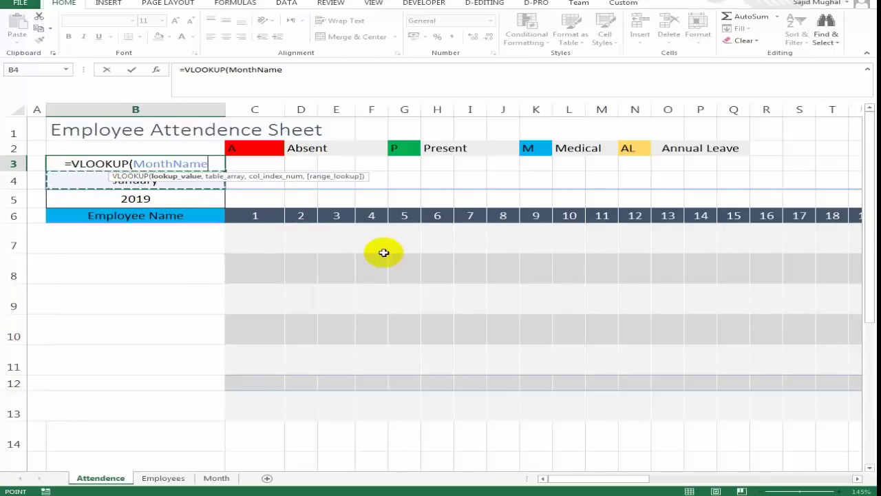
type(",")
Step: Complete the VLOOKUP with the absolute table range Month!$B$4:$C$16, column index 2 and exact match 0
left_click(217, 479)
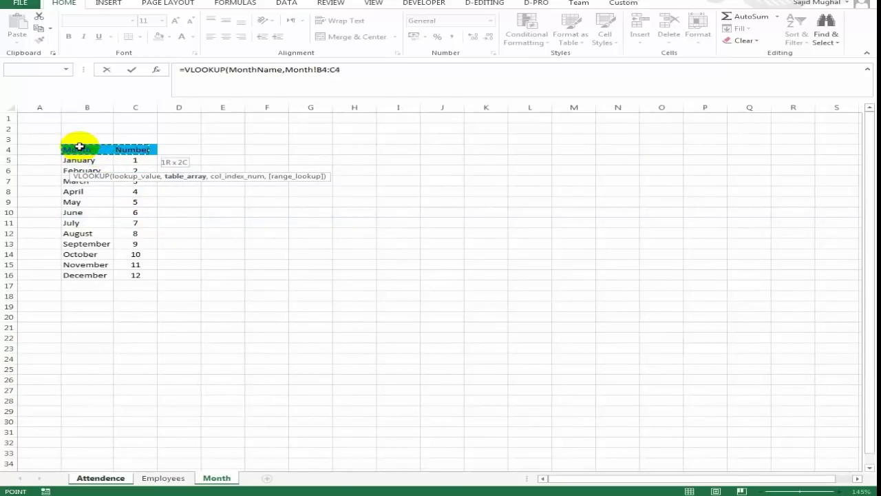
key("shift+Down")
key("shift+Down")
key("shift+Down")
key("shift+Down")
key("shift+Down")
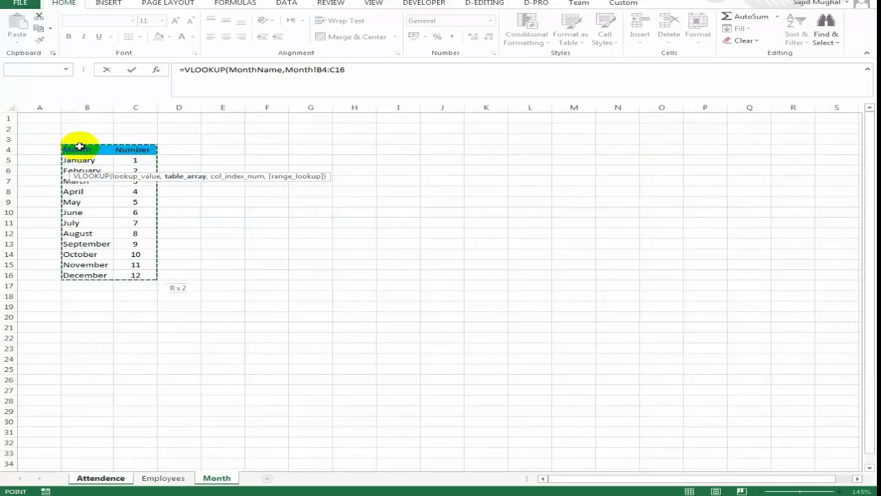
key("F4")
type(",")
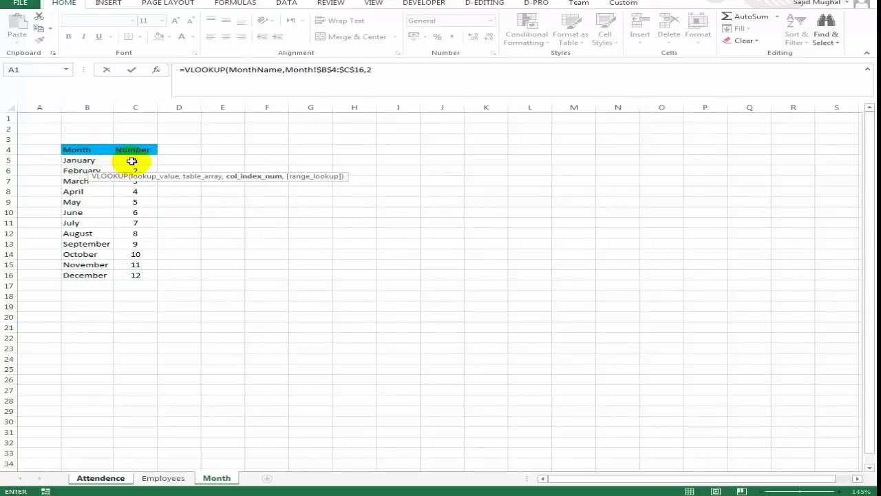
type("2,0")
key("Return")
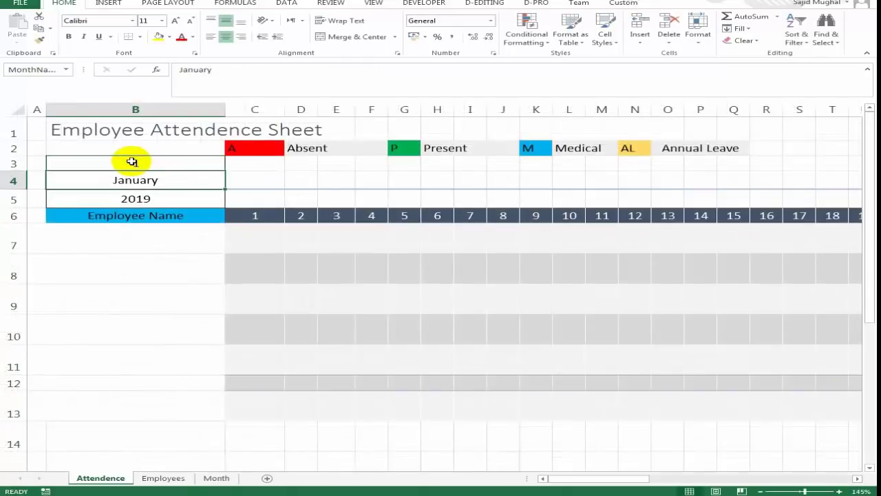
key("Up")
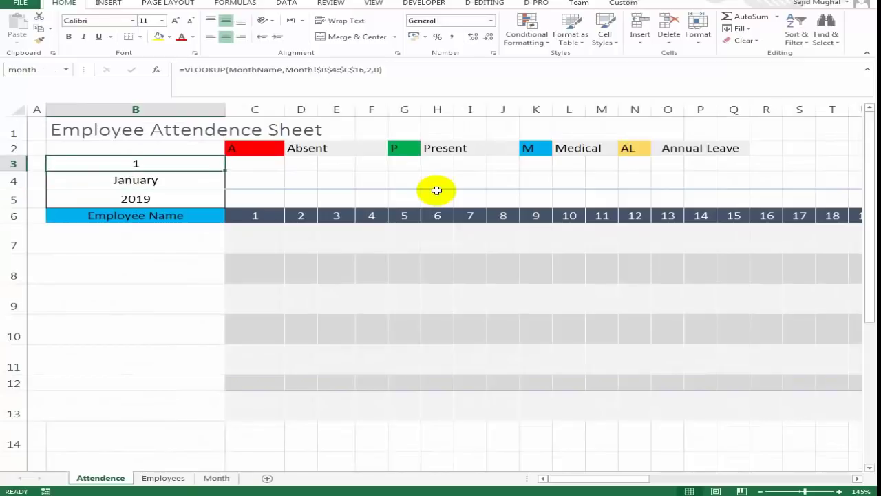
Step: Change the month name in B4 to February and check the month number cell above it
left_click(175, 183)
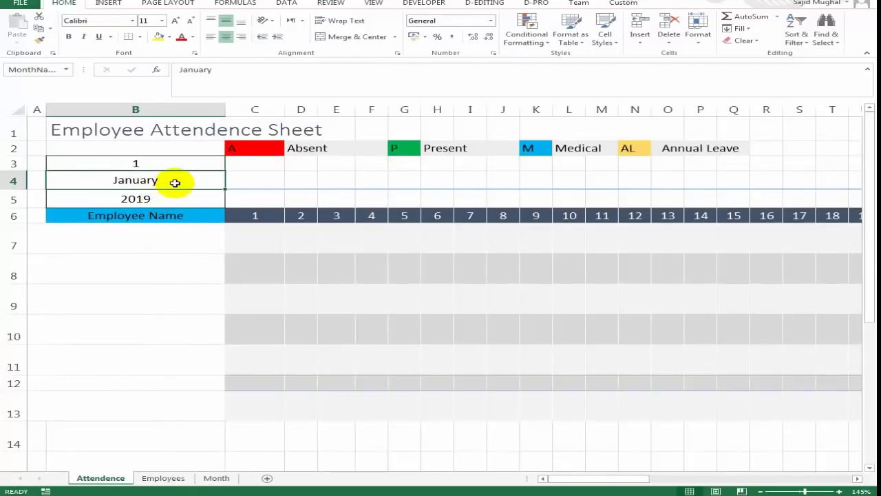
type("ebrua")
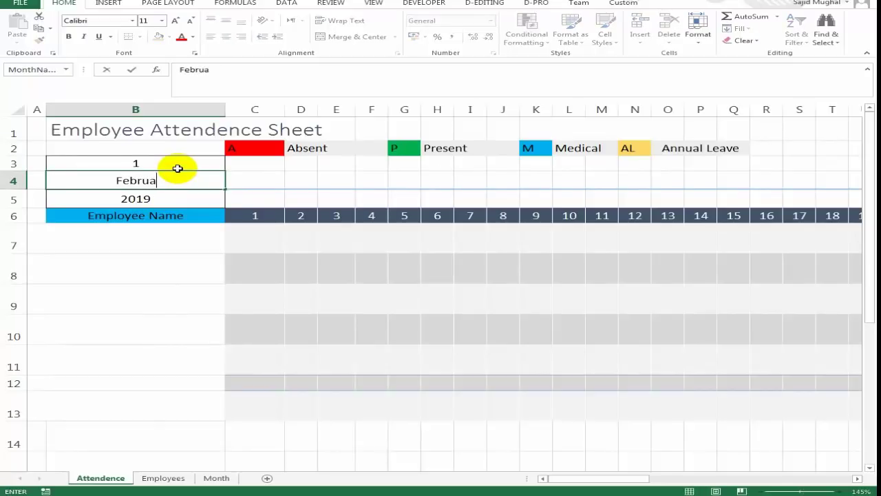
key("Return")
key("Up")
key("Up")
key("Down")
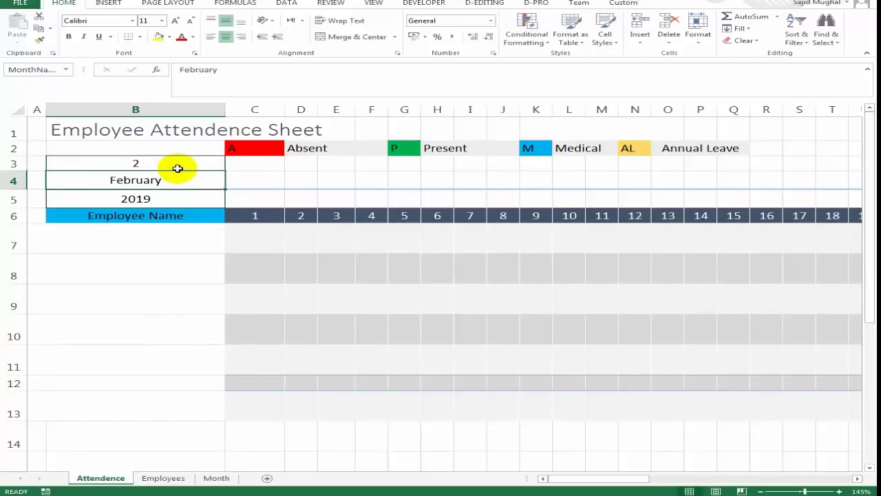
key("Up")
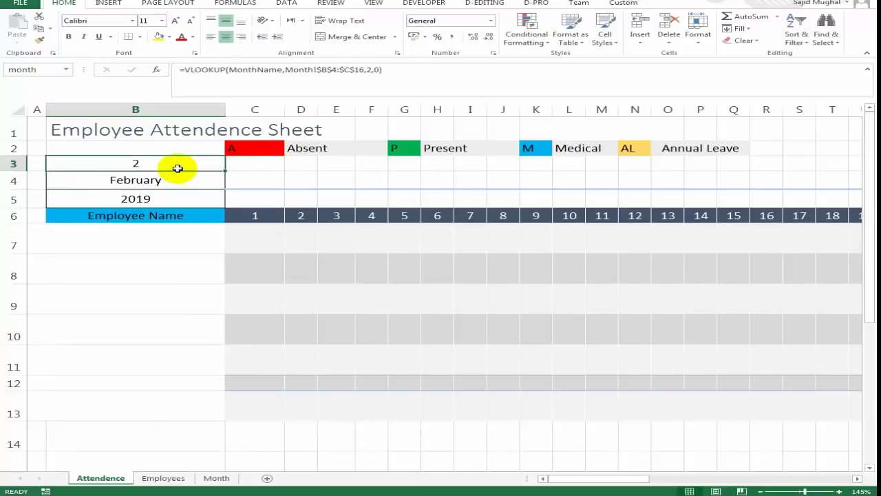
key("Up")
key("Down")
key("Down")
key("Up")
key("Down")
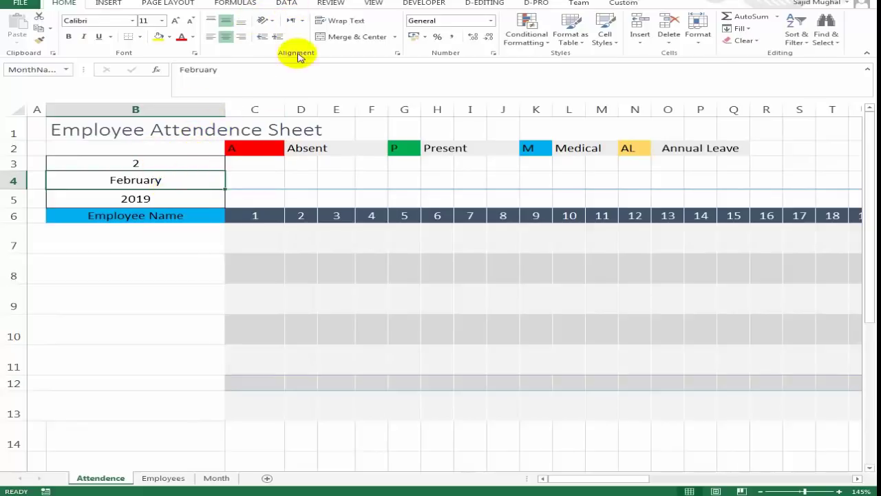
Step: Open data validation for the month name cell B4, allow a List and start its source as a reference
left_click(286, 4)
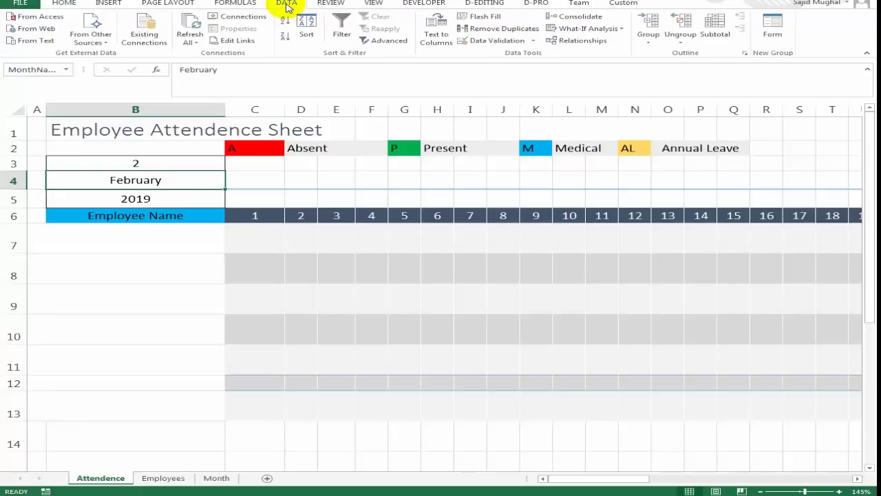
left_click(480, 41)
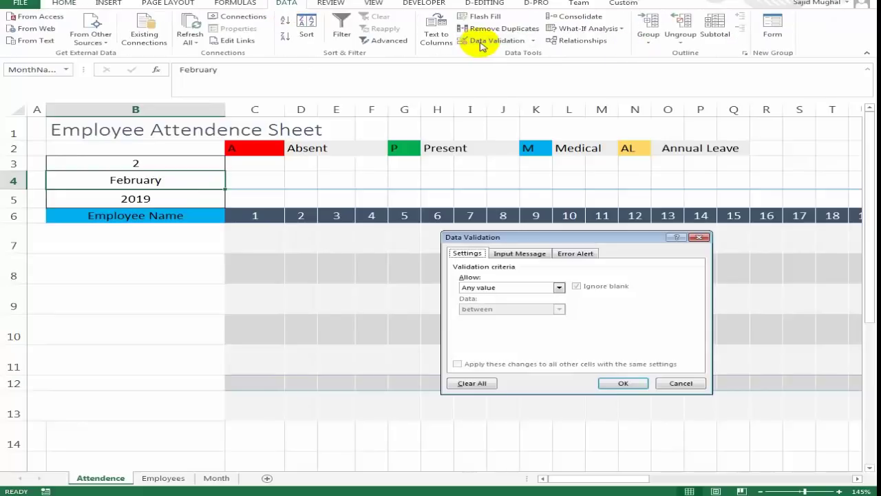
left_click(558, 288)
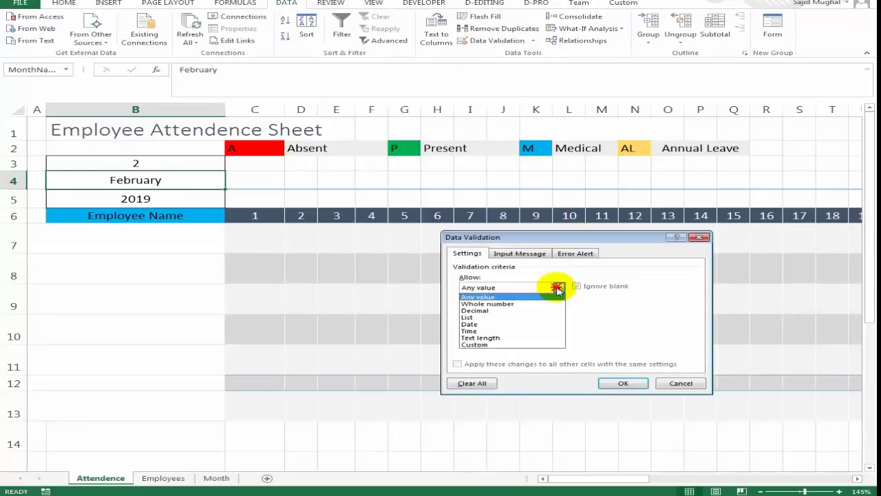
left_click(518, 317)
left_click(575, 330)
type("=")
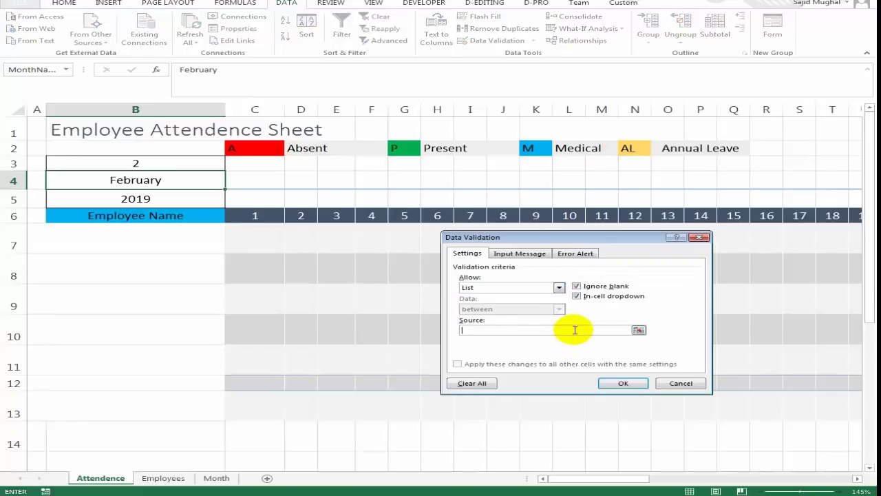
Step: Set the list source to the January–December names, =Month!$B$5:$B$16, and apply the validation
left_click(212, 477)
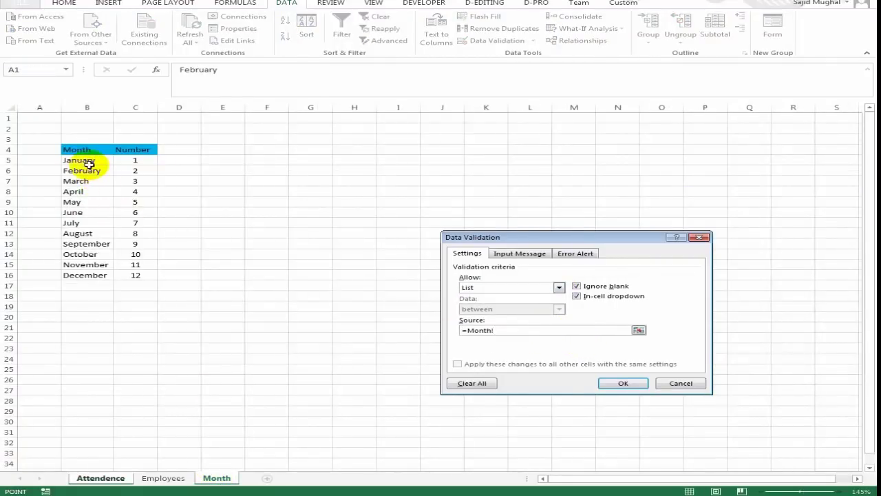
left_click_drag(90, 159, 84, 273)
left_click(84, 274)
left_click(87, 160)
key("shift+Down")
key("shift+Down")
key("shift+Down")
key("shift+Down")
key("shift+Down")
key("shift+Down")
key("shift+Down")
key("shift+Down")
key("shift+Down")
key("shift+Down")
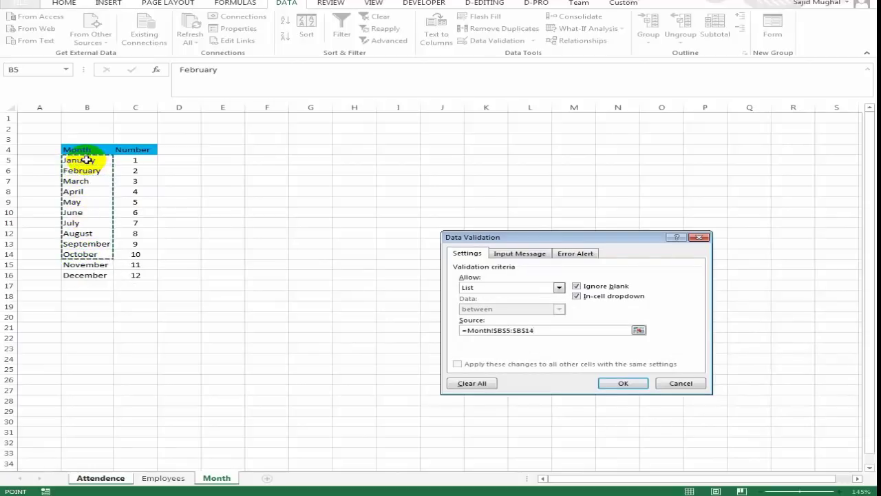
left_click(603, 383)
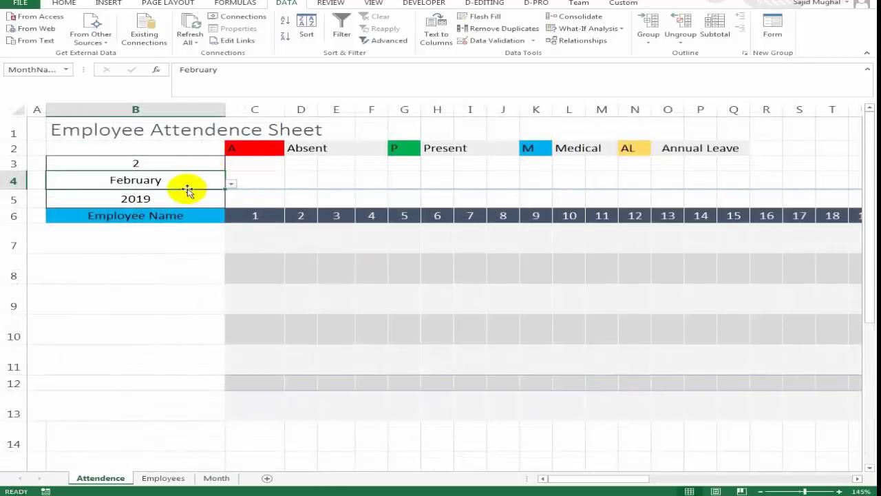
Step: Test the B4 month dropdown by choosing October, and set the month to July
left_click(231, 184)
left_click_drag(224, 217, 223, 228)
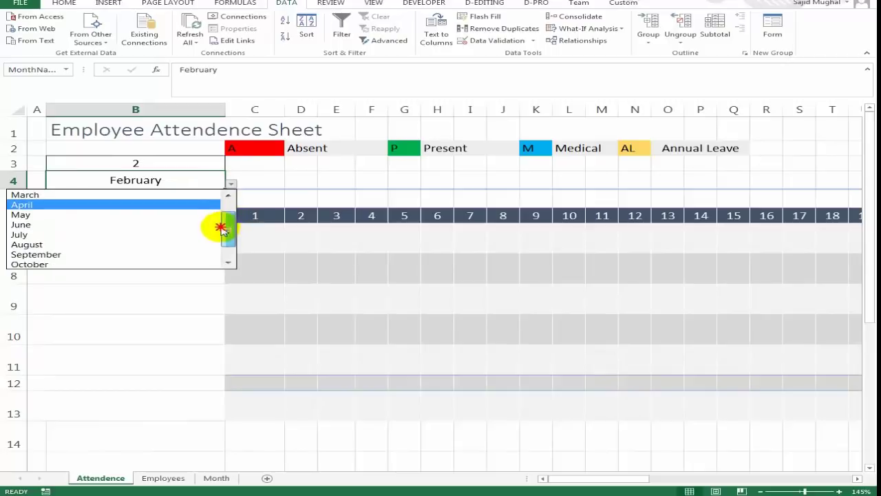
left_click(112, 267)
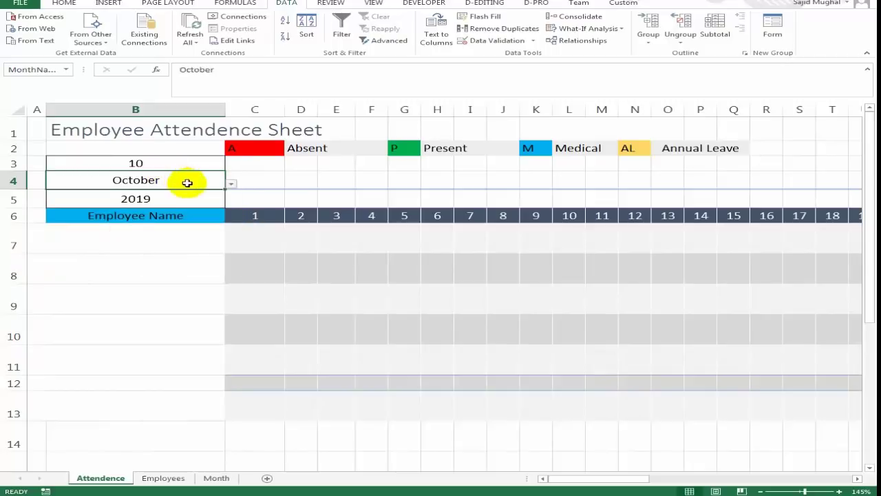
left_click(232, 185)
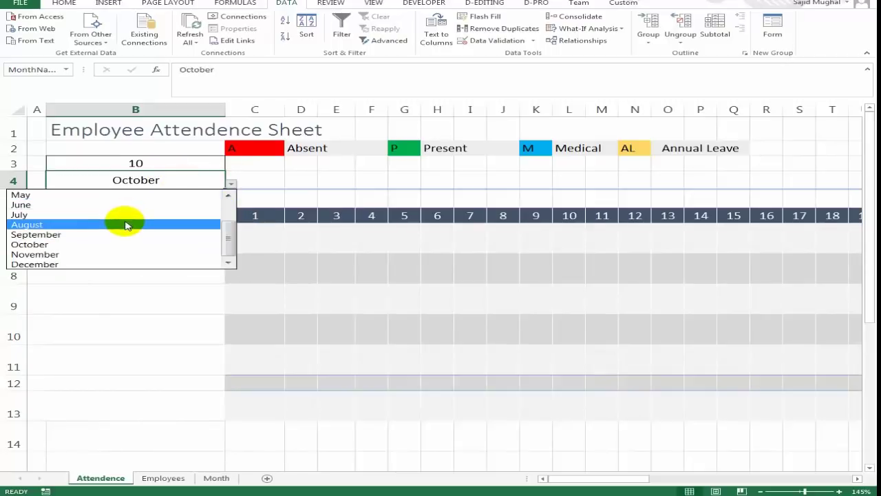
left_click(128, 224)
type("July")
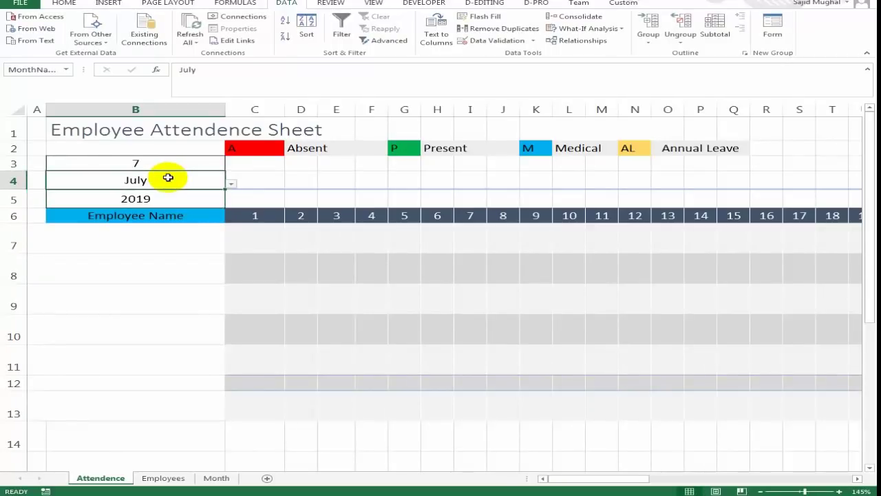
Step: Try to enter the invalid month name Julyd in B4 to test the validation
double_click(168, 178)
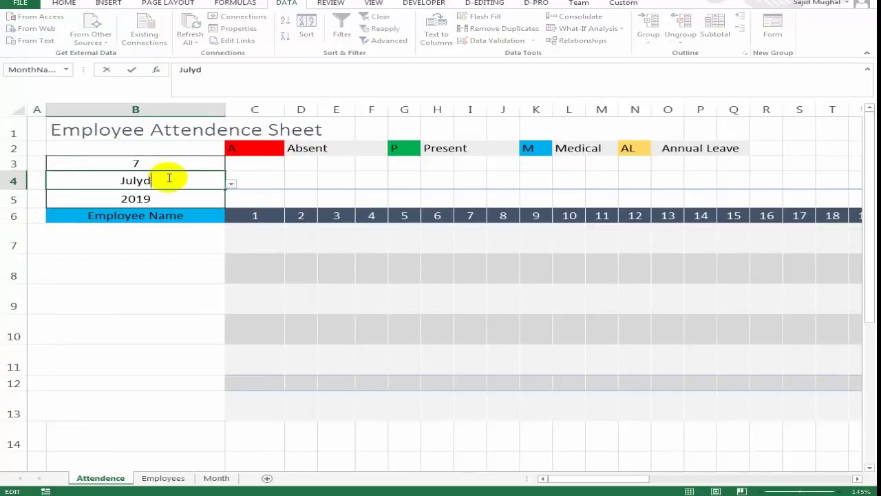
type("d")
key("Return")
key("Escape")
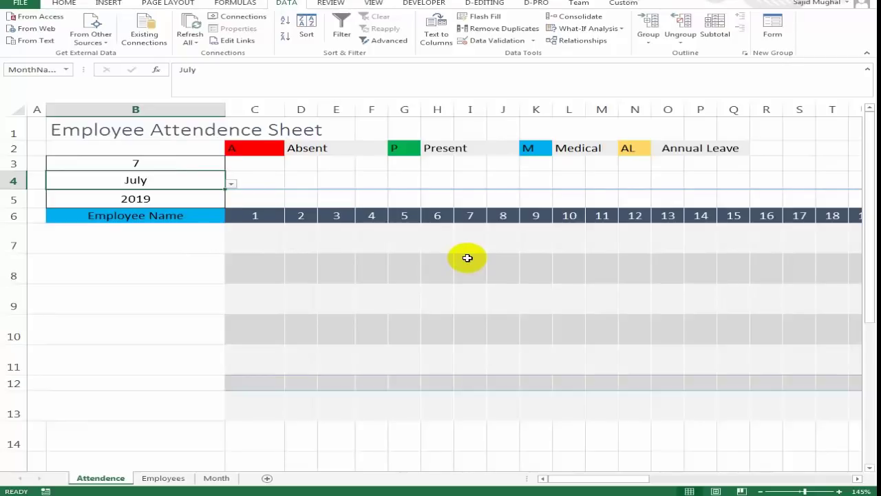
key("Right")
key("Left")
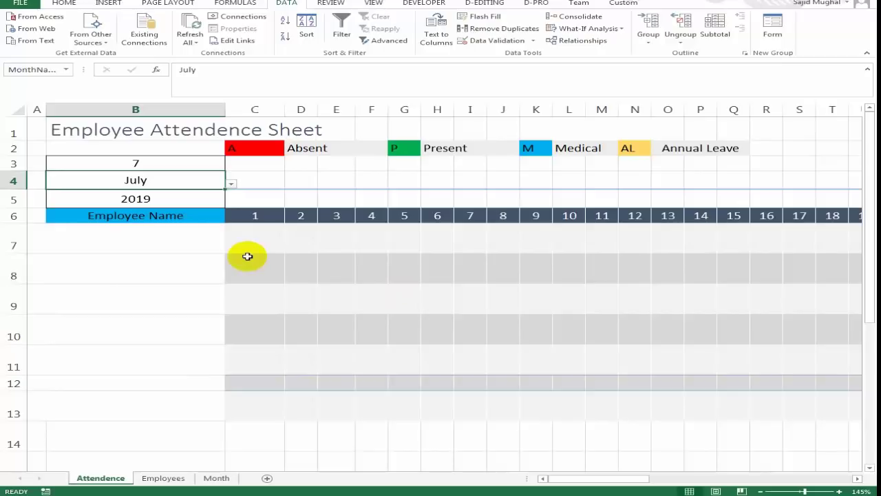
Step: Enter the relative reference formula =Month!B5:B16 in cell C14 below the attendance table
double_click(251, 437)
scroll(426, 446, "down", 1)
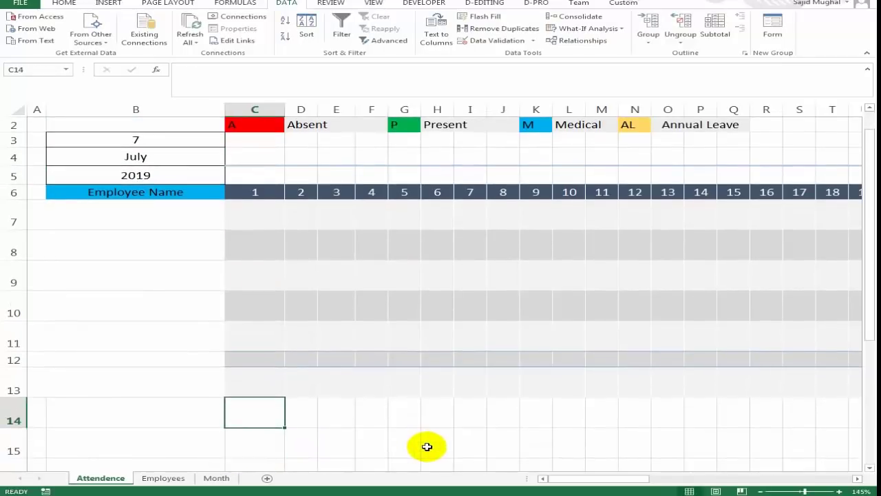
type("=")
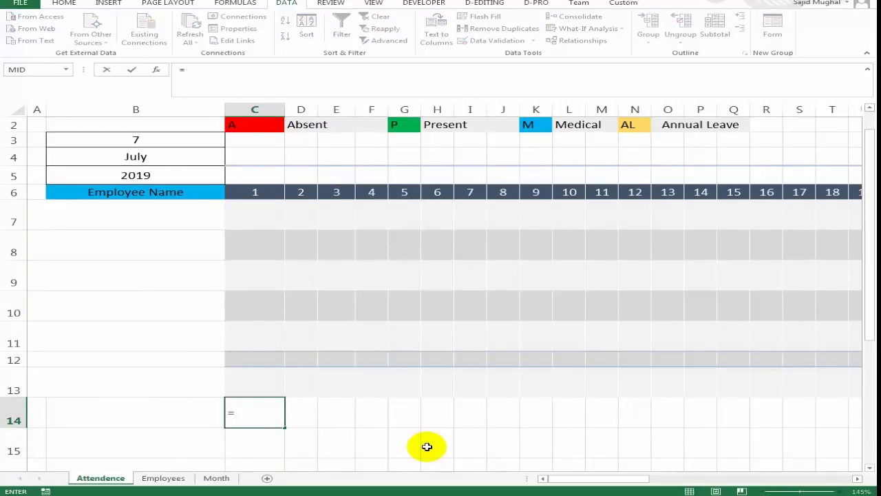
left_click(216, 478)
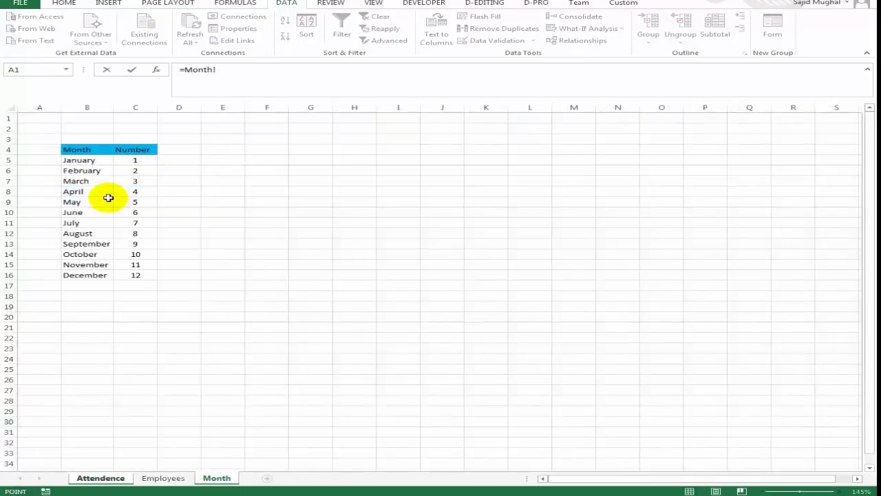
left_click(100, 274)
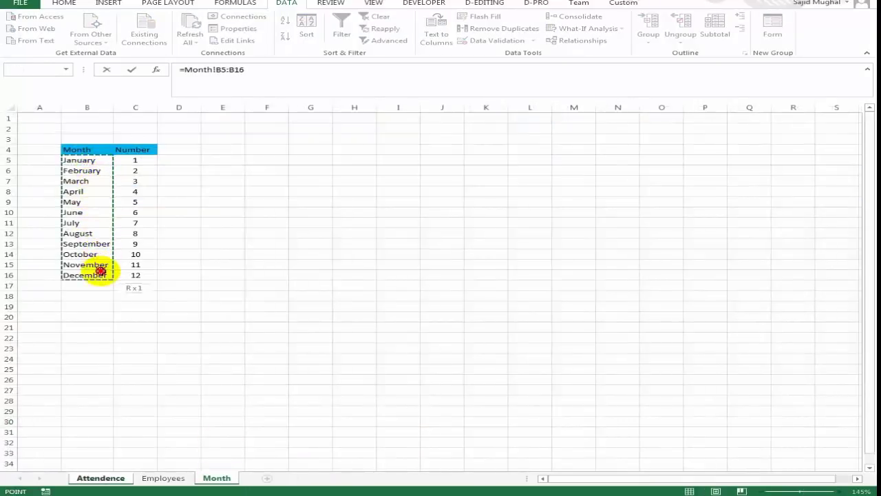
key("ctrl+shift+Up")
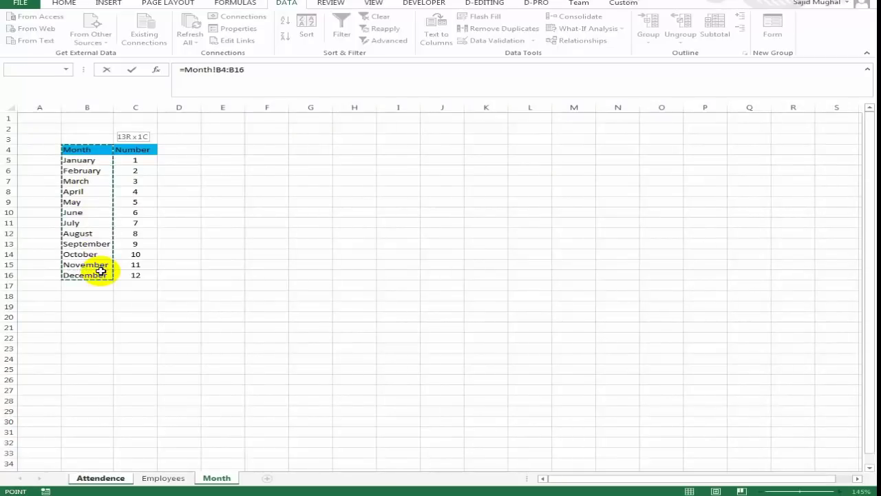
key("shift+Down")
key("Return")
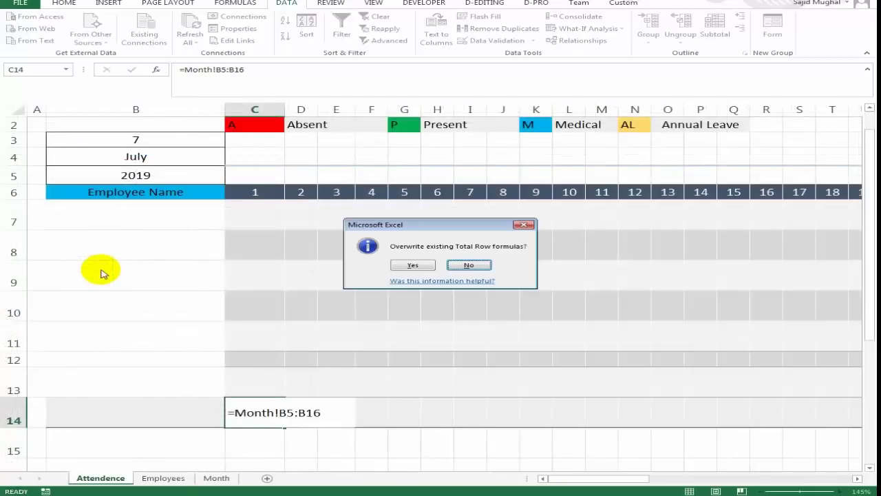
key("Return")
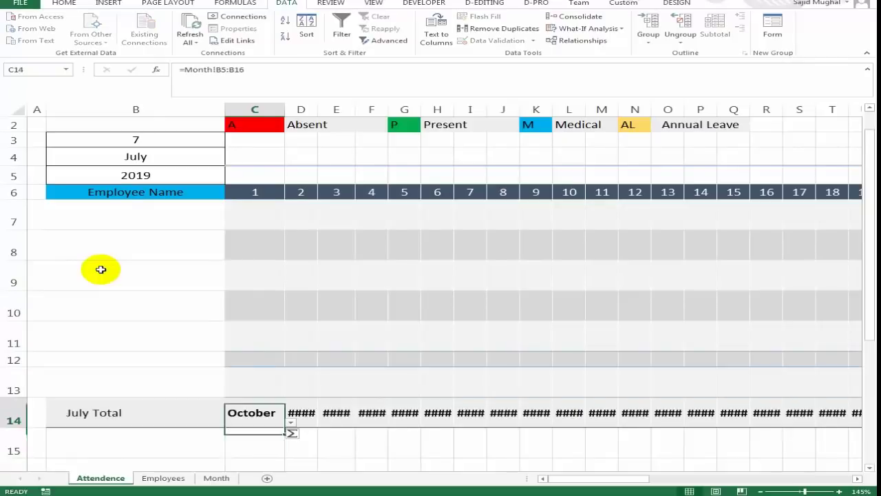
Step: Inspect the formula in C14 and clear that cell
key("F2")
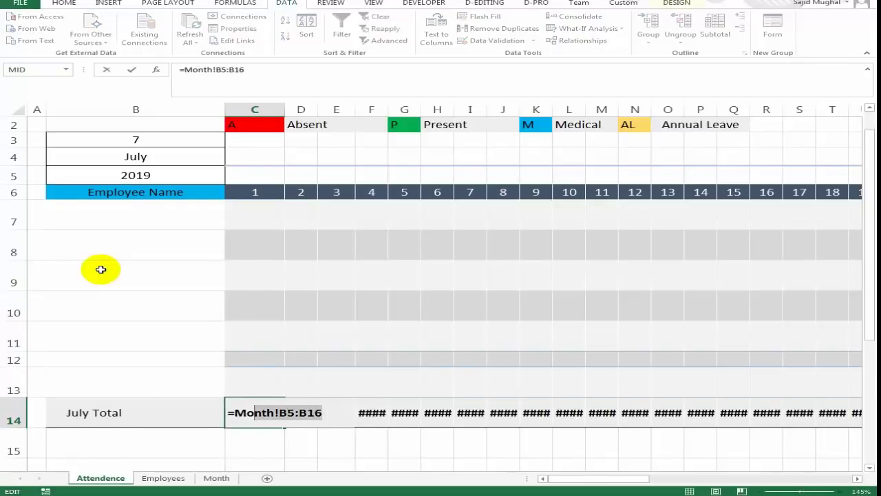
key("Escape")
key("Delete")
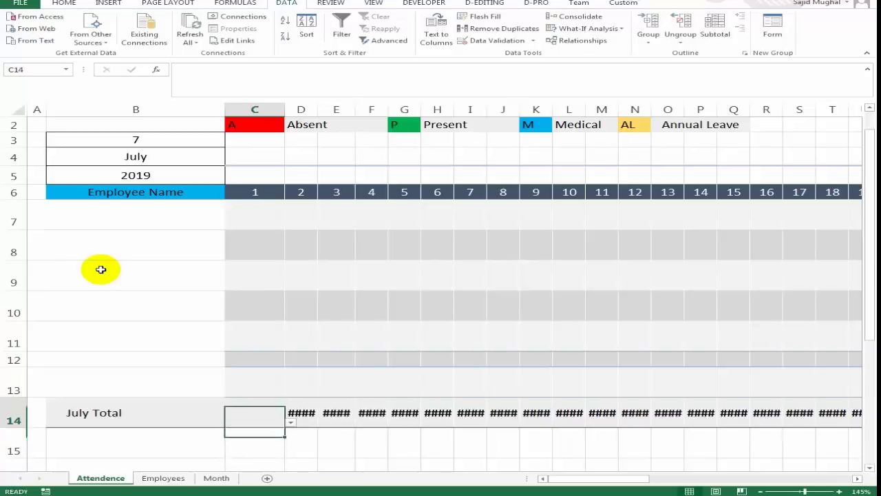
Step: Change the B4 validation source to the relative range =Month!B5:B16 and check the month dropdown list
left_click(158, 156)
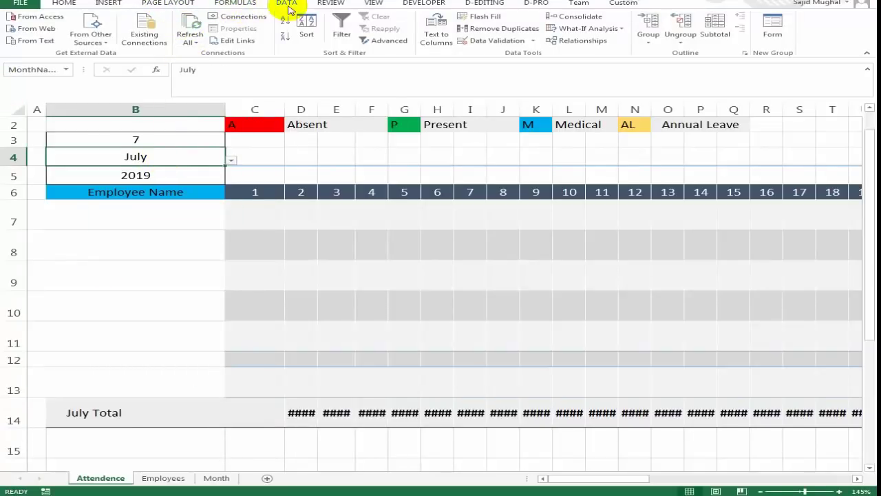
left_click(483, 40)
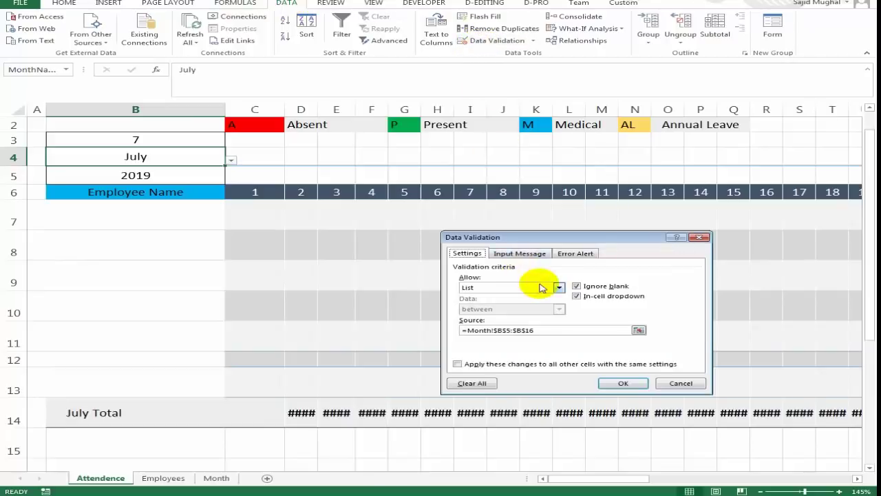
left_click_drag(534, 330, 464, 332)
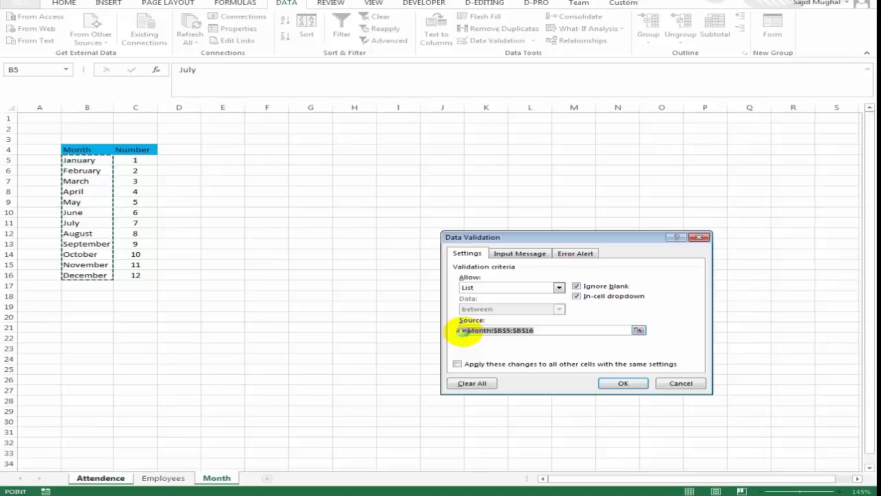
key("F4")
key("F4")
key("F4")
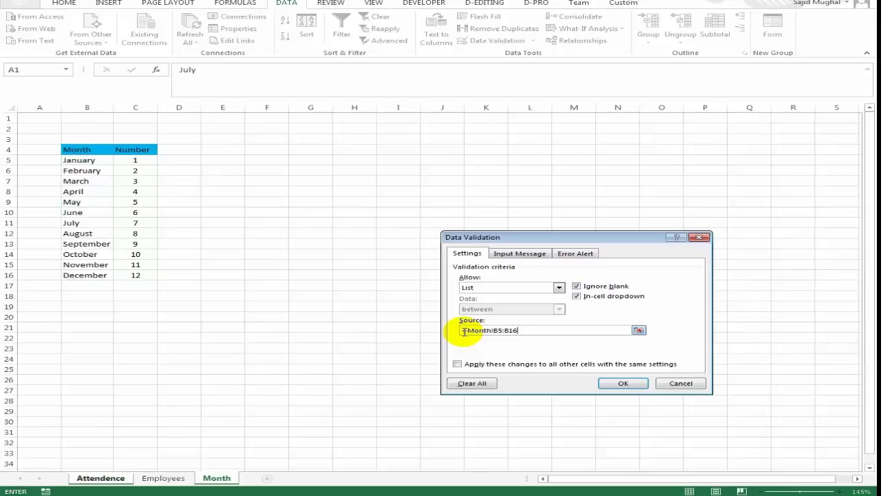
left_click(619, 383)
left_click(183, 161)
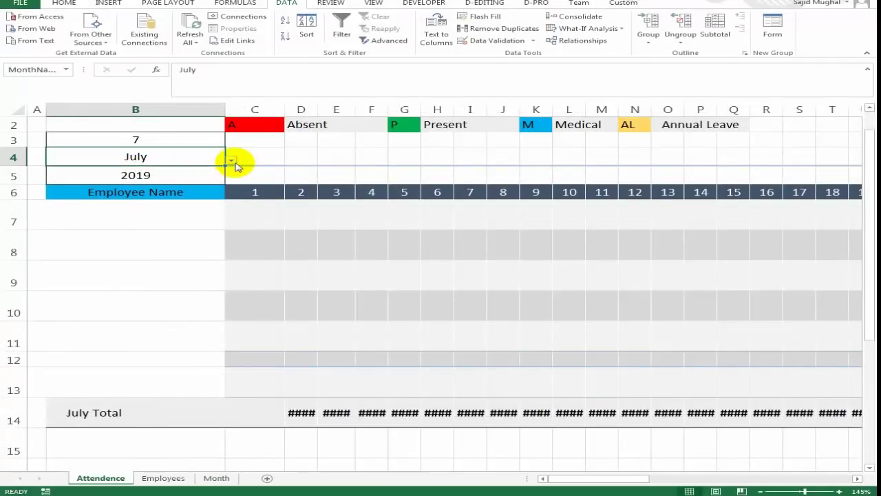
left_click(232, 162)
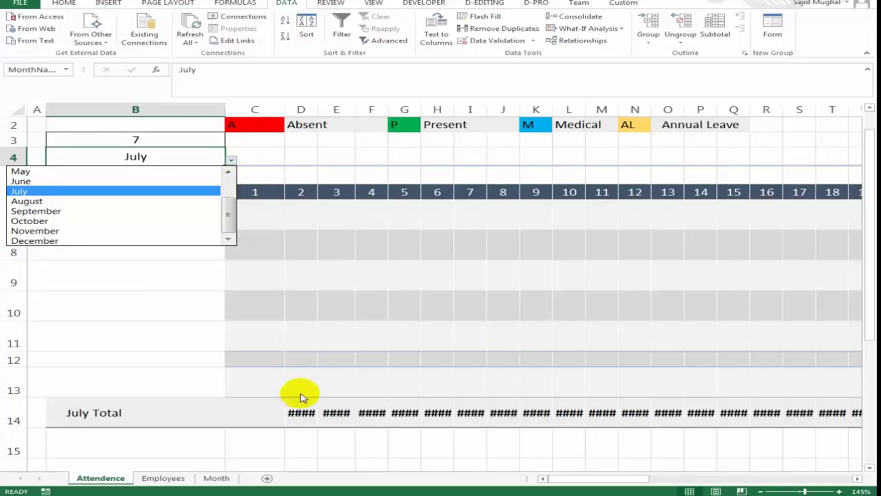
left_click(295, 393)
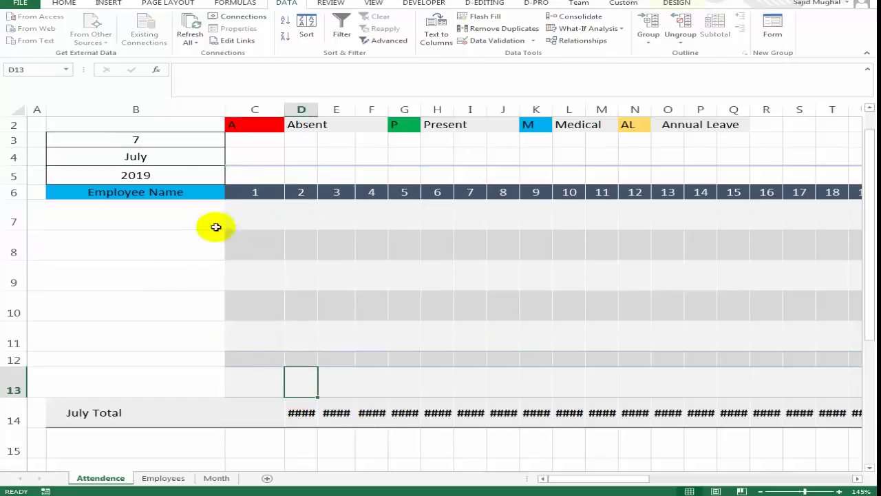
Step: Undo the validation source change, the clearing of C14 and the formula entry that created the total row
key("ctrl+z")
key("ctrl+z")
key("ctrl+z")
key("ctrl+z")
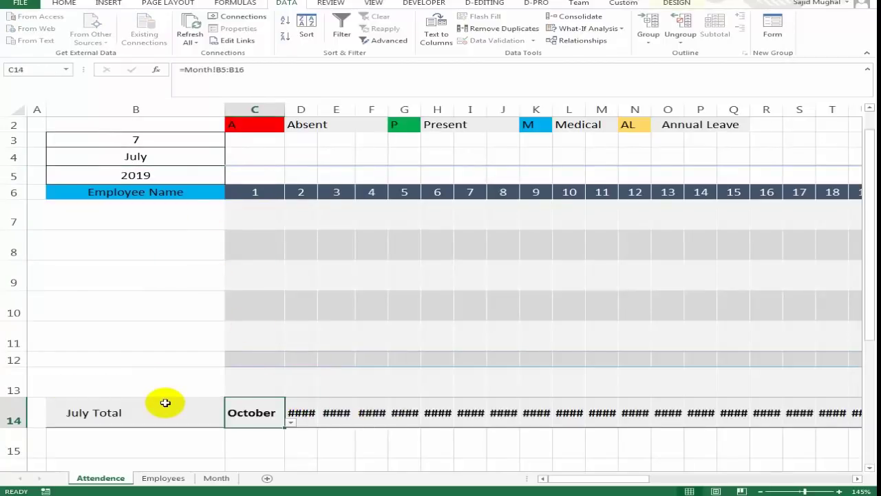
key("Up")
key("Up")
key("Up")
key("Up")
key("Up")
key("Up")
key("Up")
key("Up")
key("Up")
key("Up")
key("Up")
key("Up")
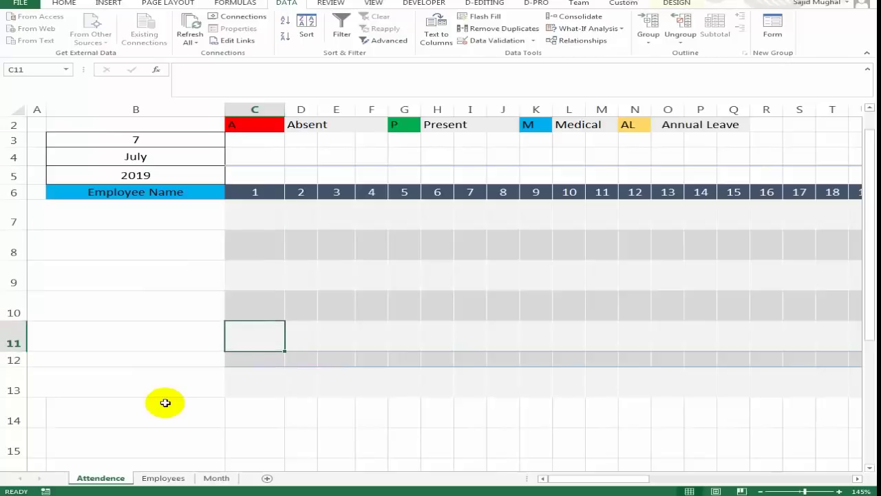
key("Down")
key("Down")
key("Left")
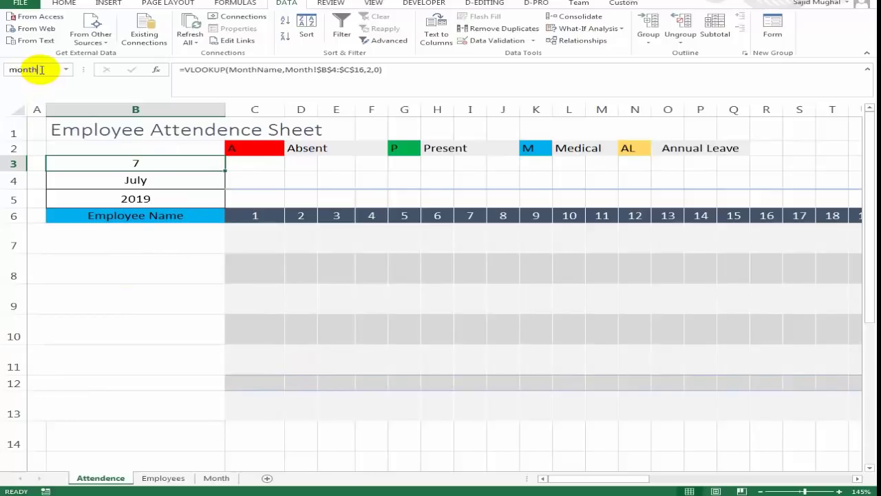
Step: Assign the name year to cell B5, which holds the calendar year
left_click(134, 178)
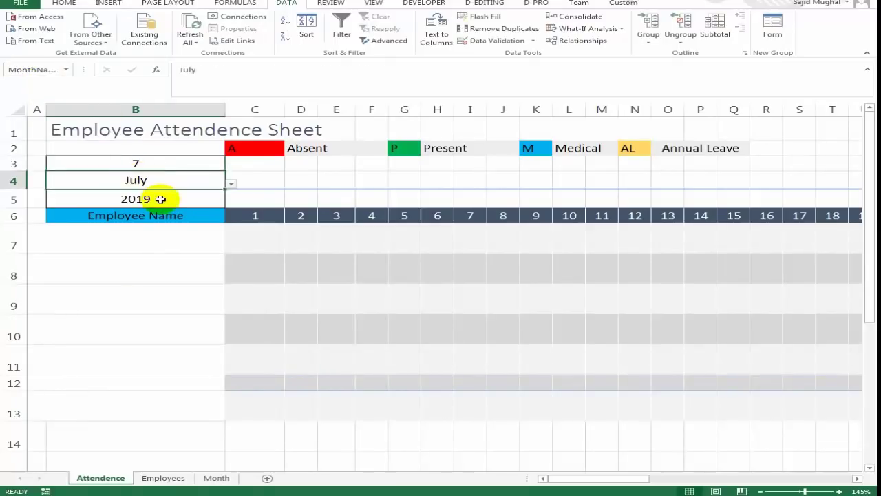
left_click(166, 198)
double_click(164, 199)
left_click(183, 245)
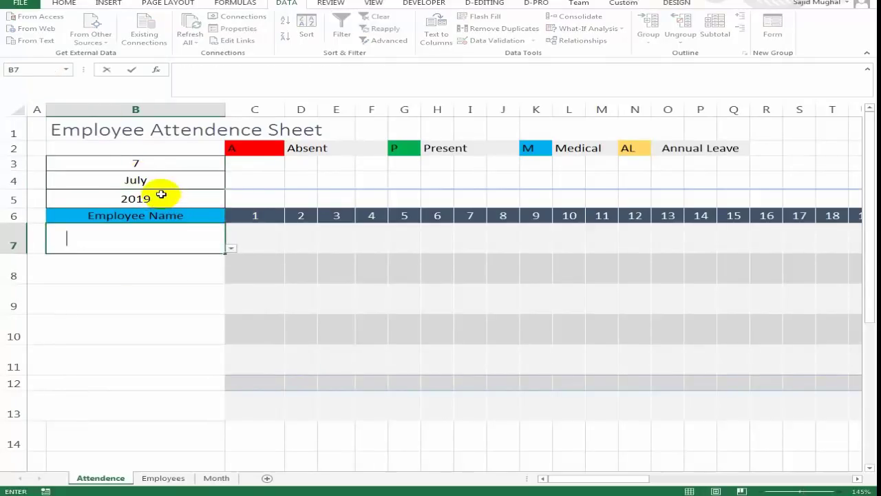
left_click(163, 194)
left_click(46, 69)
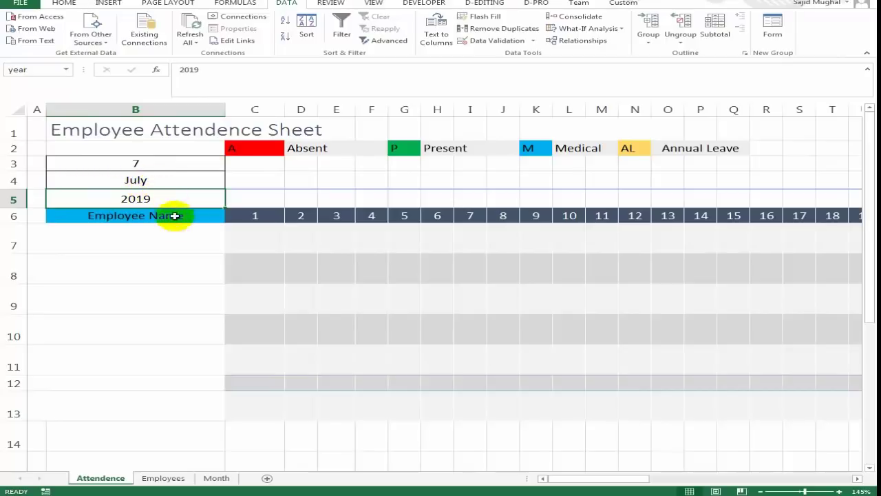
Step: Check the names defined for the year cell B5 and the month number cell B3
left_click(196, 235)
left_click(173, 196)
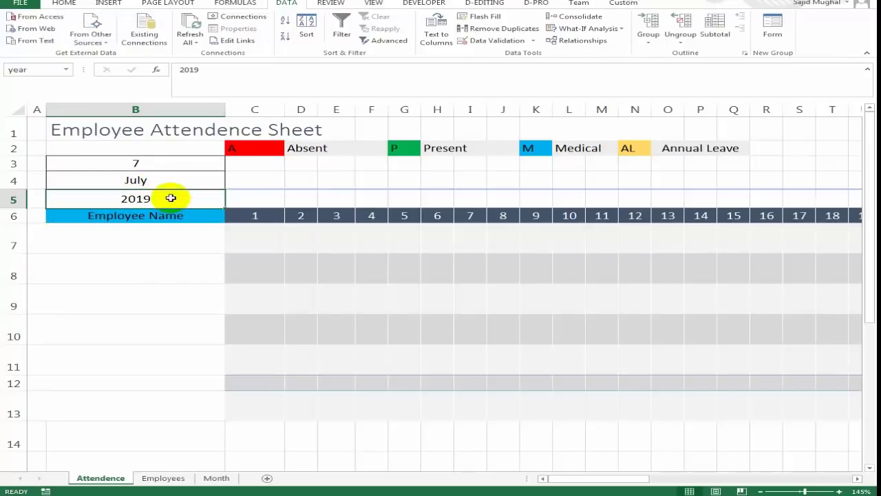
key("Up")
key("Up")
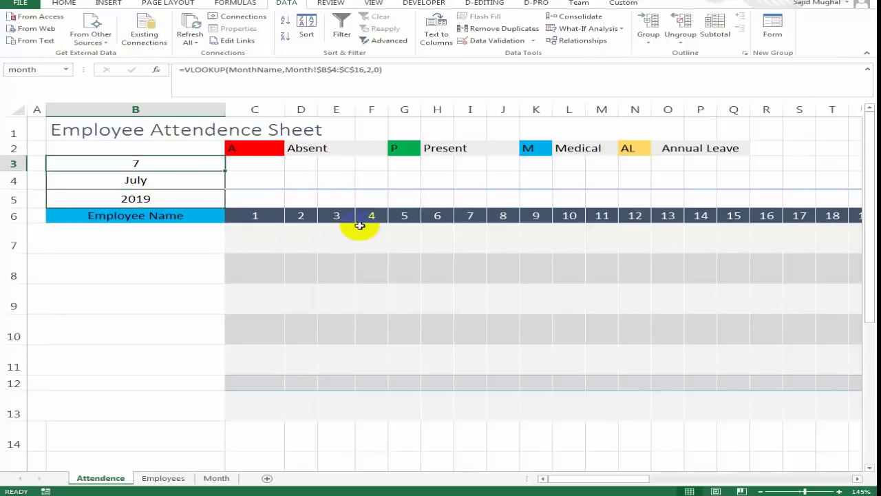
key("Down")
key("Up")
Step: Hide the Month worksheet and return to the Attendence sheet
left_click(217, 477)
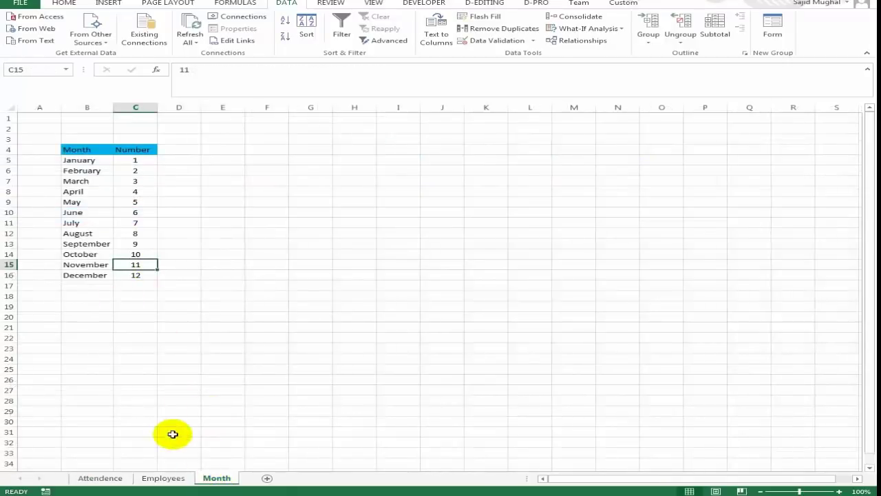
right_click(218, 479)
left_click(260, 443)
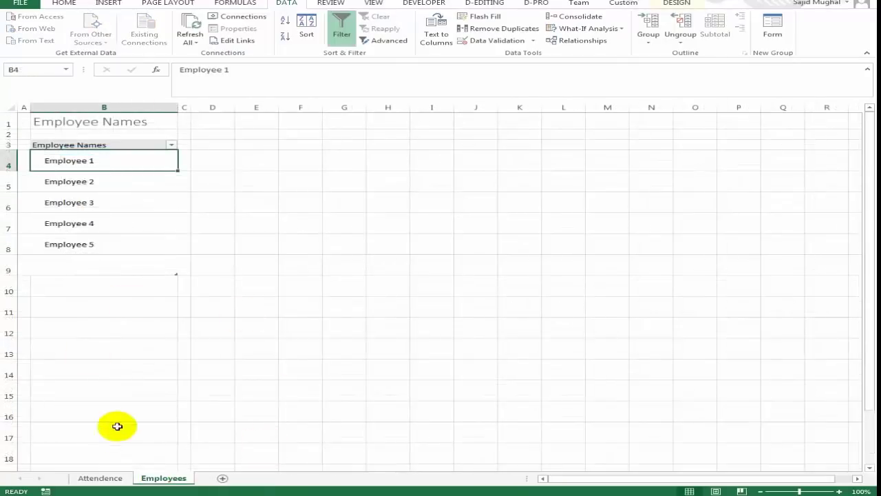
left_click(117, 476)
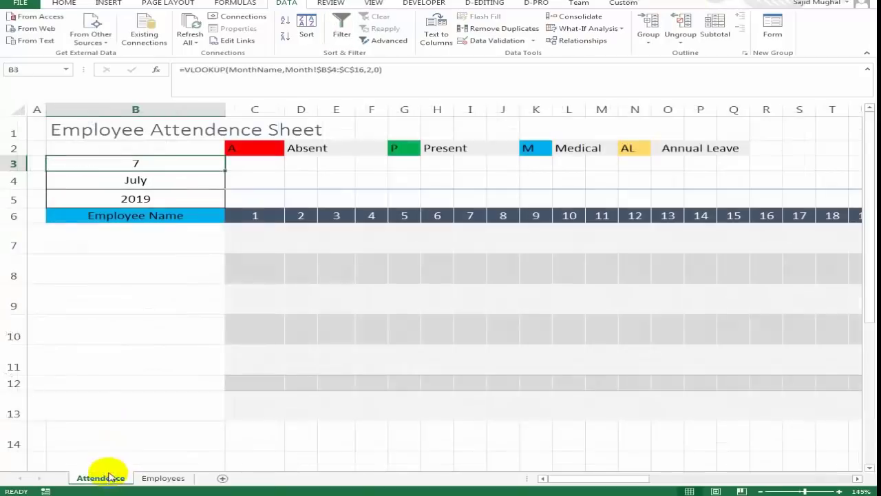
Step: Begin a DATE formula in cell C5 with the named cells year and month as its first two arguments
left_click(258, 194)
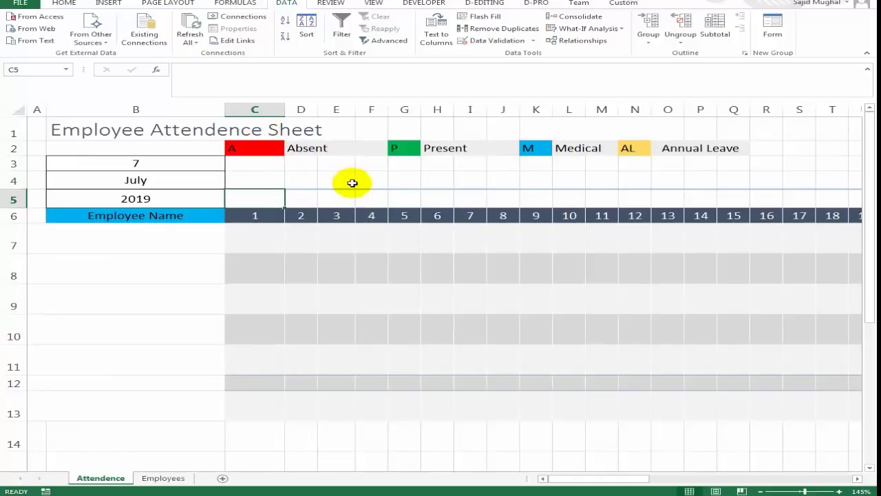
type("=")
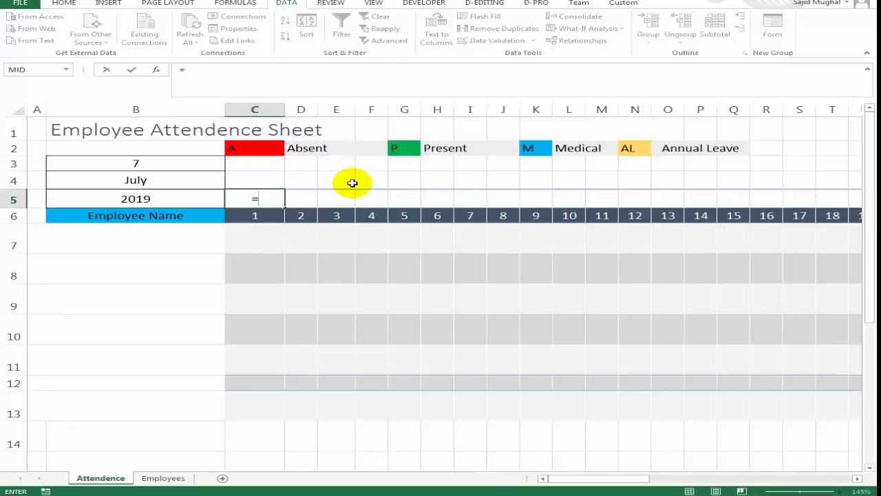
type("date")
key("Tab")
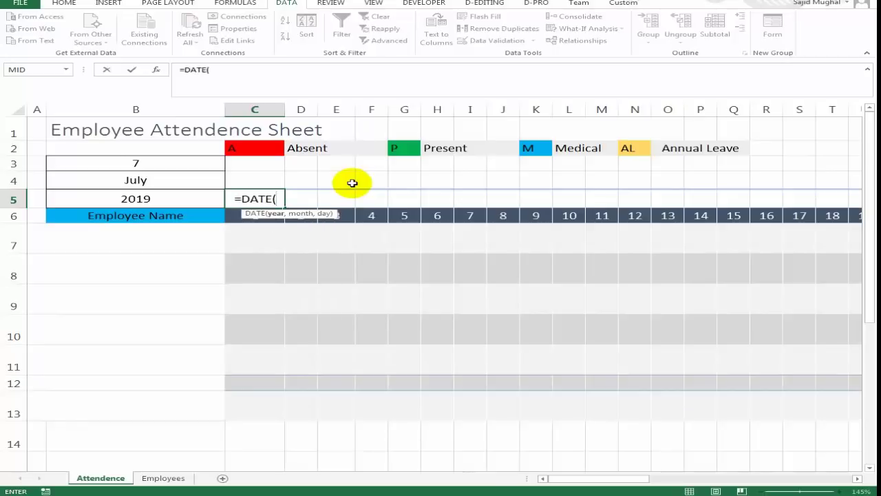
scroll(352, 182, "up", 2)
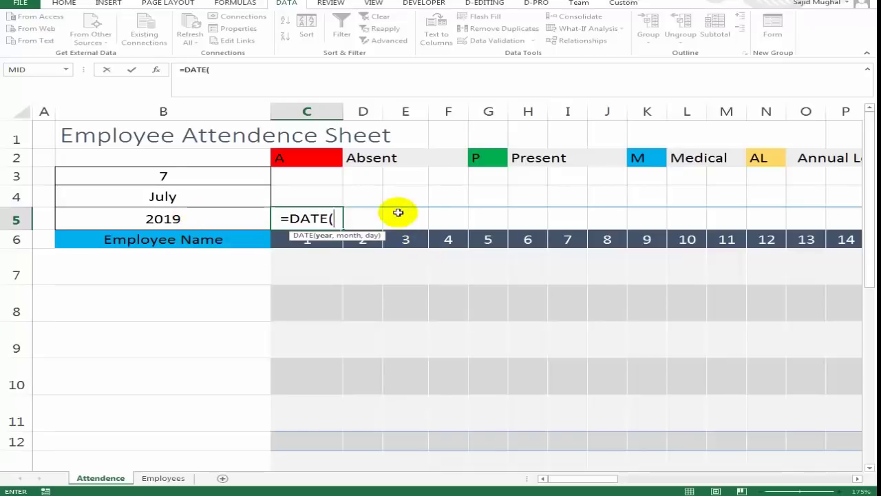
left_click(163, 218)
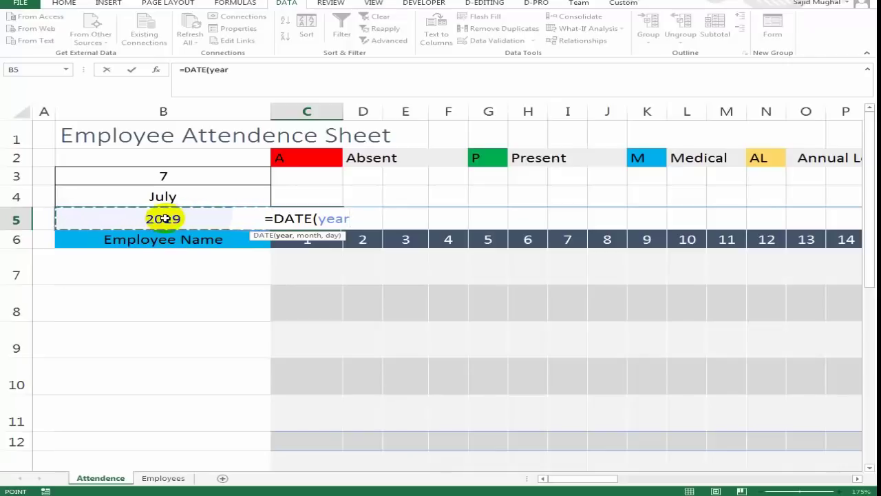
type(",")
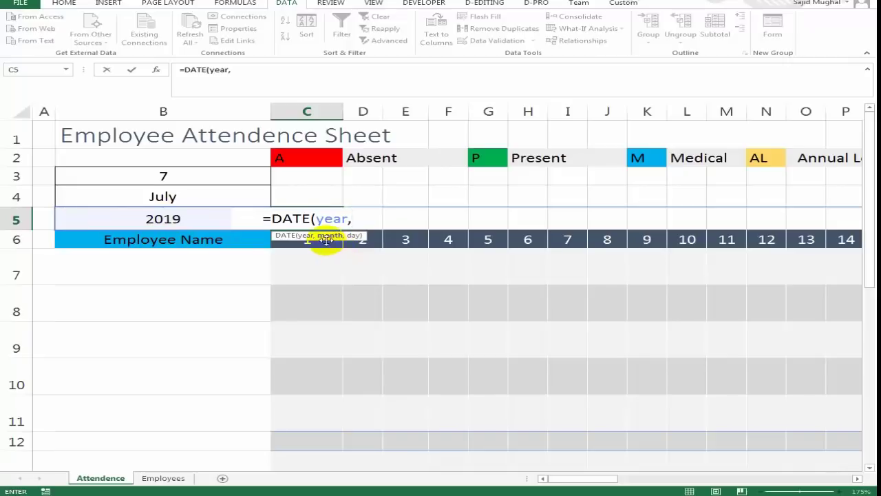
left_click(202, 176)
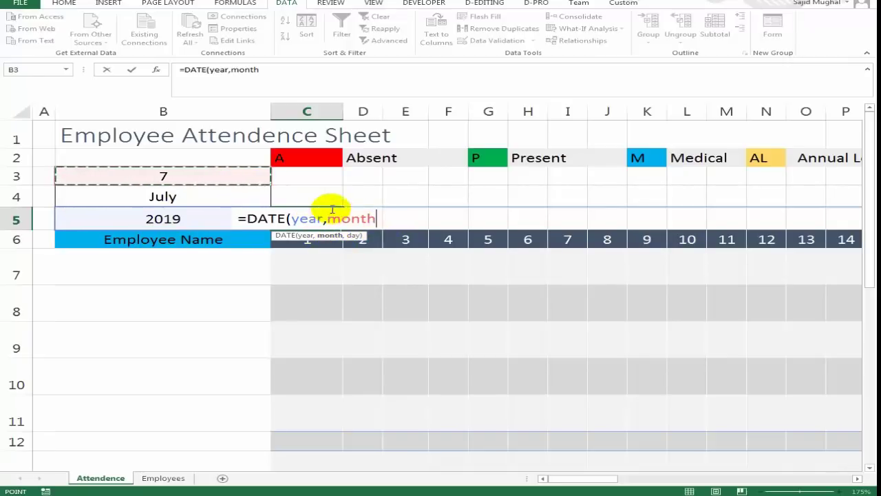
type(",")
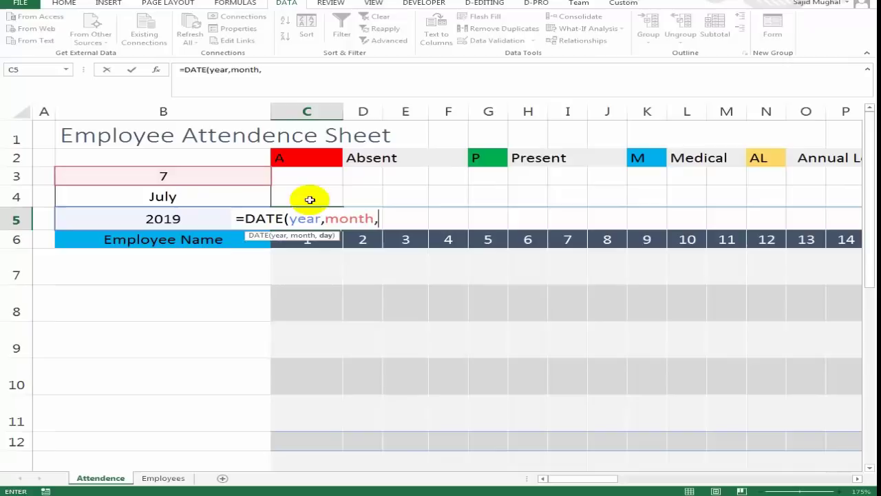
Step: Complete the C5 formula as =DATE(year,month,C6), using a plain C6 reference instead of the structured header reference
left_click(291, 245)
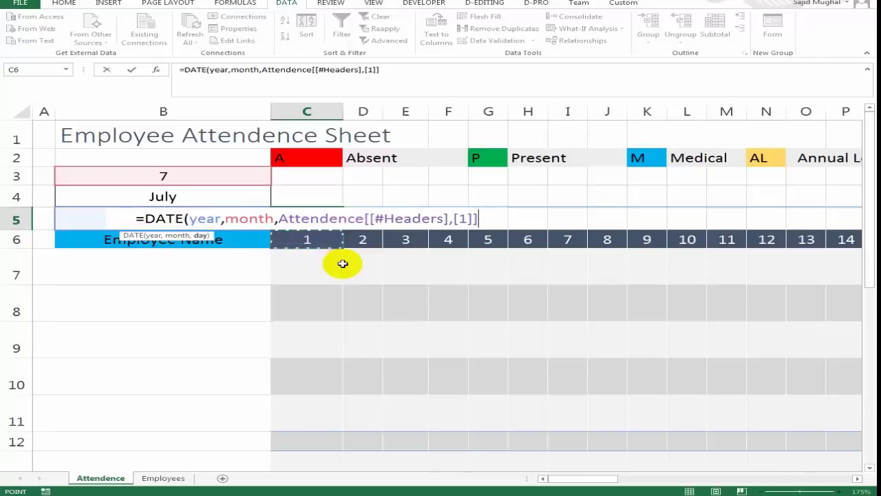
key("BackSpace")
key("BackSpace")
key("BackSpace")
key("BackSpace")
key("BackSpace")
key("BackSpace")
key("BackSpace")
key("BackSpace")
key("BackSpace")
key("BackSpace")
key("BackSpace")
key("BackSpace")
key("BackSpace")
key("BackSpace")
key("BackSpace")
key("BackSpace")
key("BackSpace")
key("BackSpace")
key("BackSpace")
key("BackSpace")
key("BackSpace")
key("BackSpace")
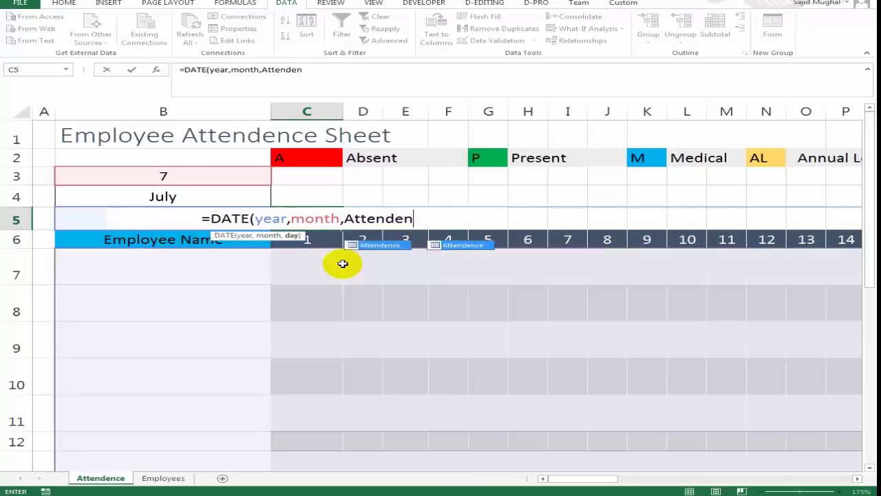
type("c")
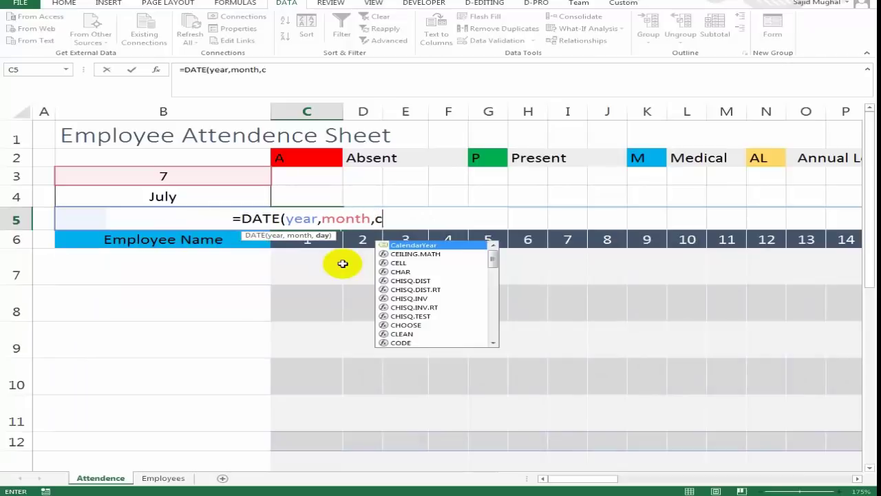
type("6")
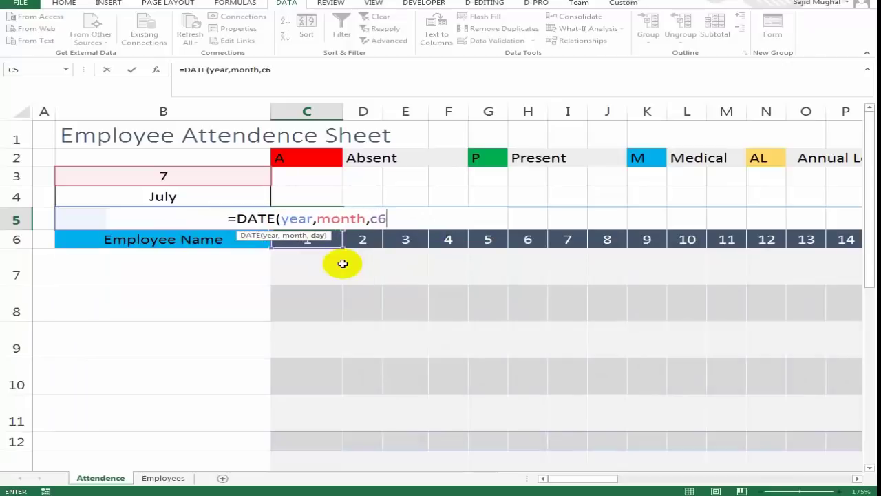
key("ctrl+Return")
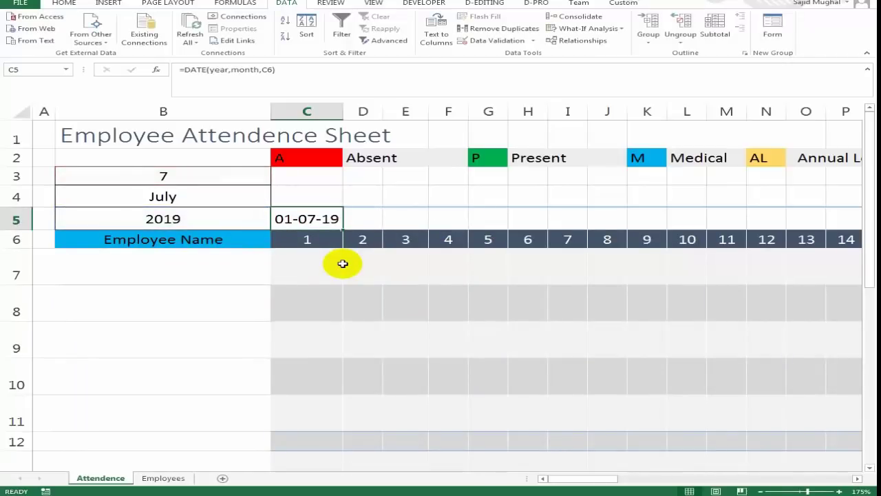
Step: Set the month in cell B4 to june and check the date in C5
key("Left")
key("Up")
key("Up")
key("Down")
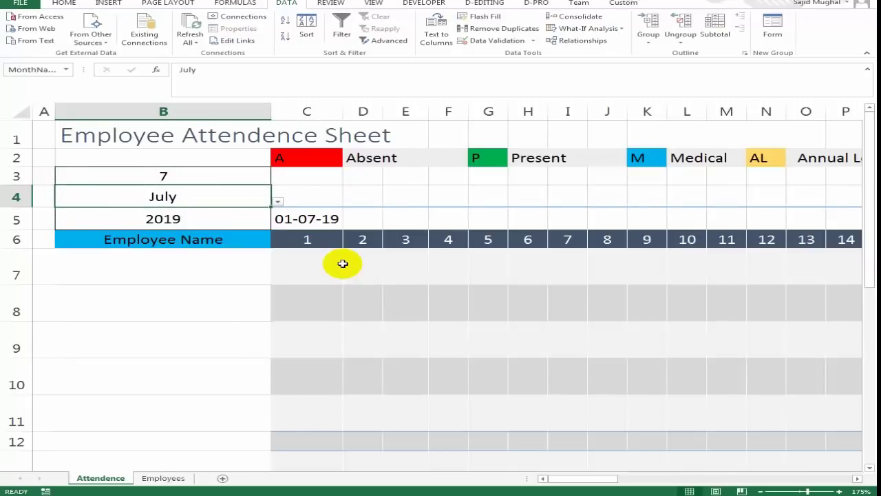
type("jun")
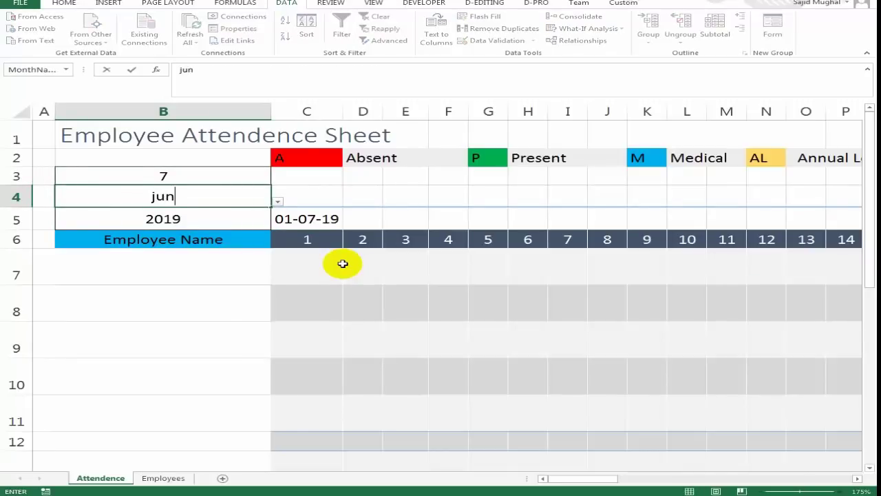
type("e")
key("Return")
key("Right")
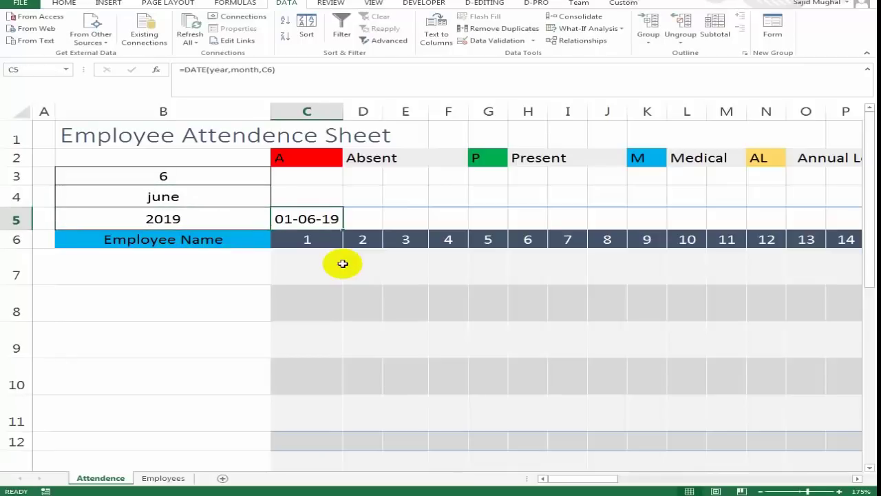
Step: Set the year in cell B5 to 2018
key("Left")
type("2018")
key("Return")
key("Up")
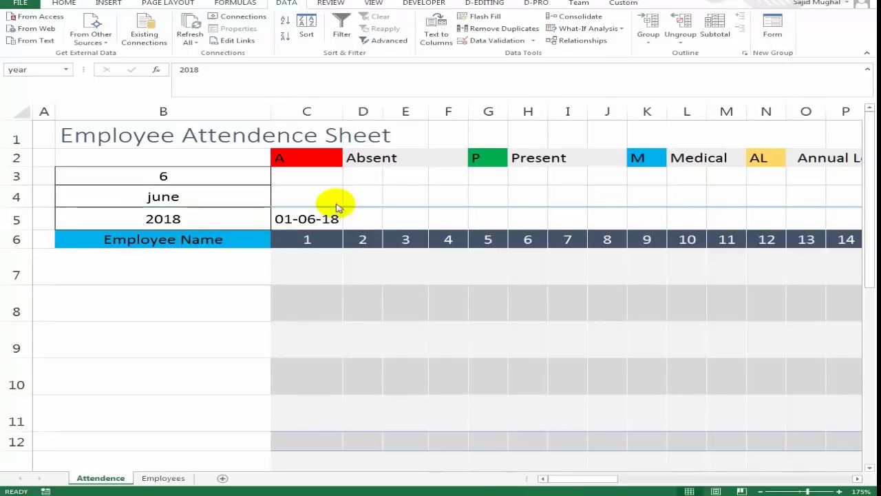
Step: Nest the DATE function in cell C5 inside a WEEKDAY function
left_click(324, 219)
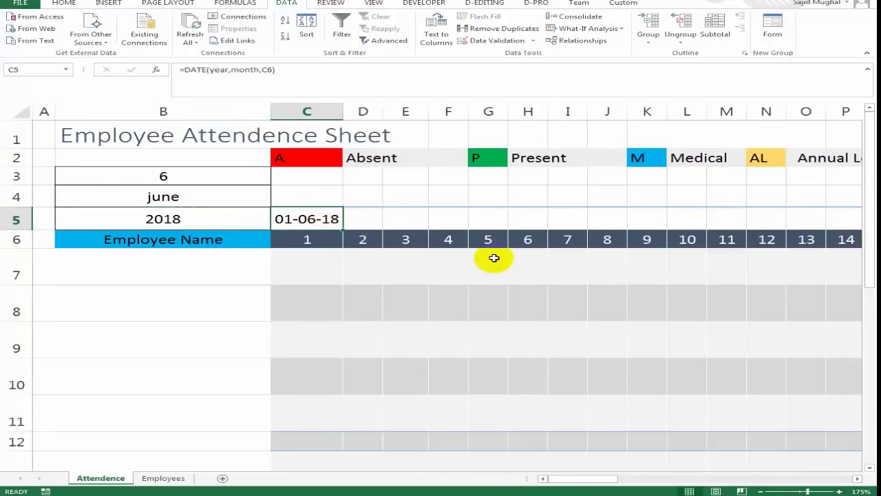
key("F2")
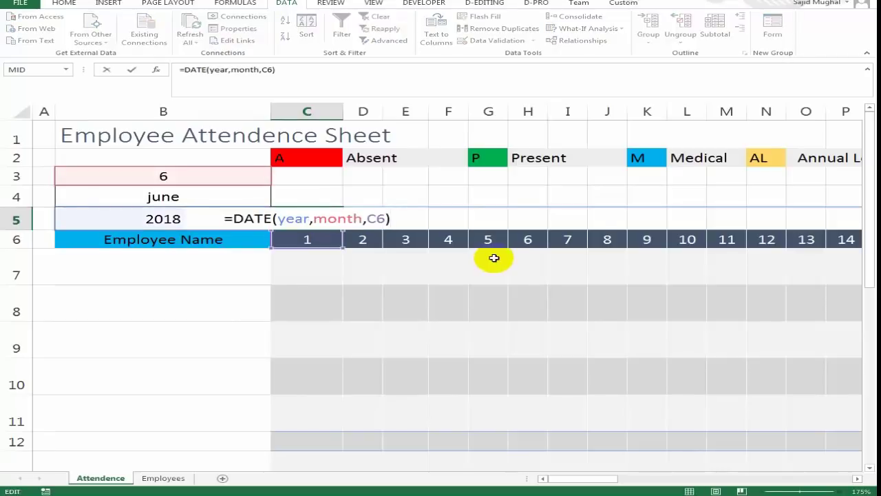
key("Left")
key("Left")
key("Left")
key("Left")
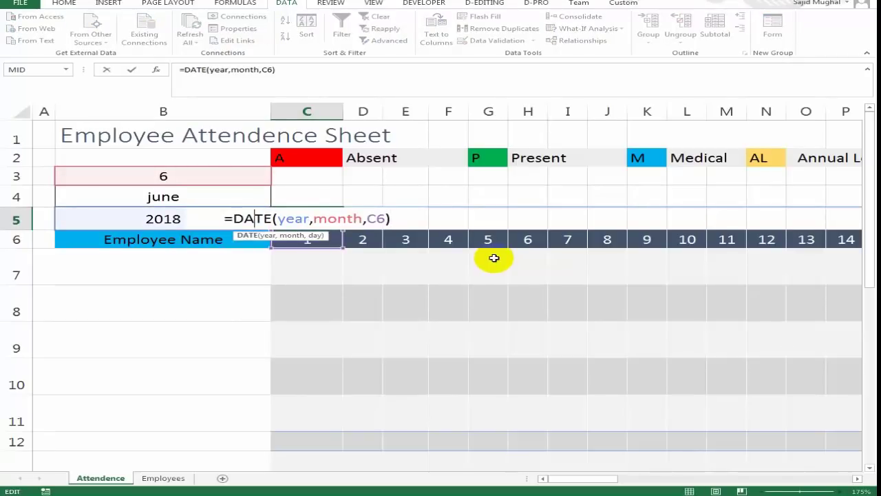
key("Left")
key("Left")
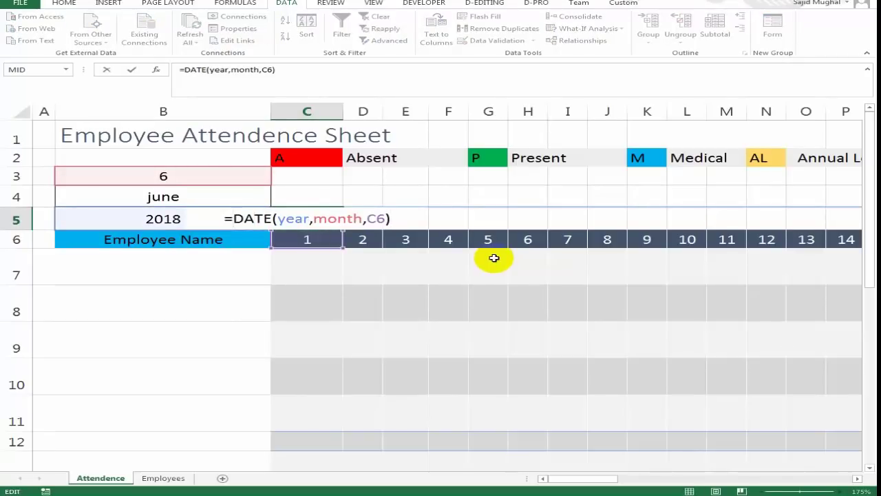
type("wee")
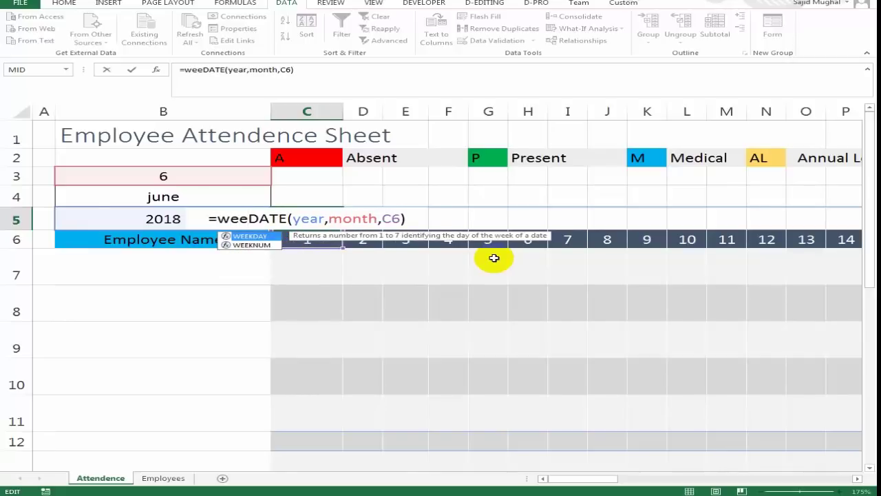
type("k")
key("Tab")
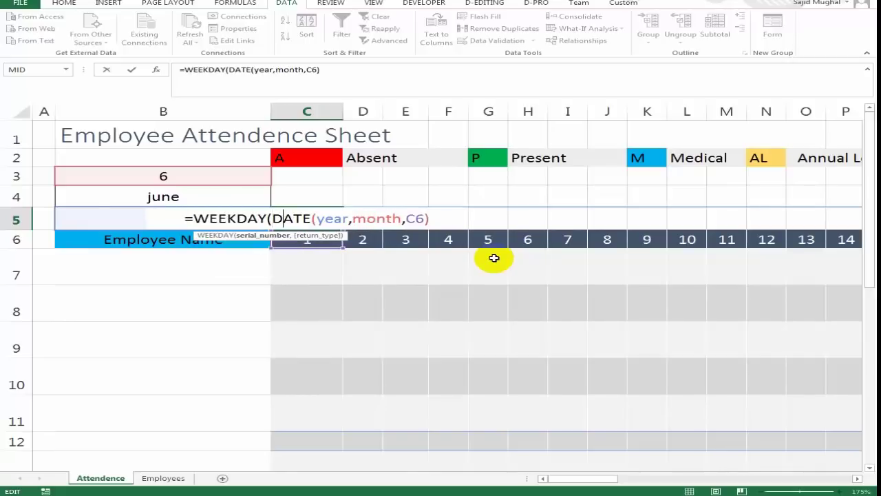
Step: Add return type 1 to the C5 formula so it reads =WEEKDAY(DATE(year,month,C6),1)
key("Right")
key("Right")
key("Right")
key("Right")
key("Right")
key("Right")
key("Right")
key("Right")
key("Right")
key("Right")
key("Right")
key("Right")
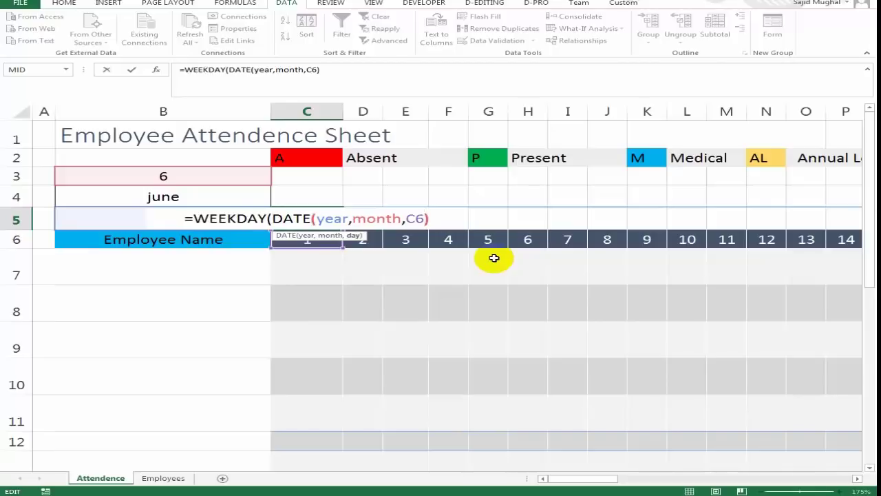
key("Right")
type(",1")
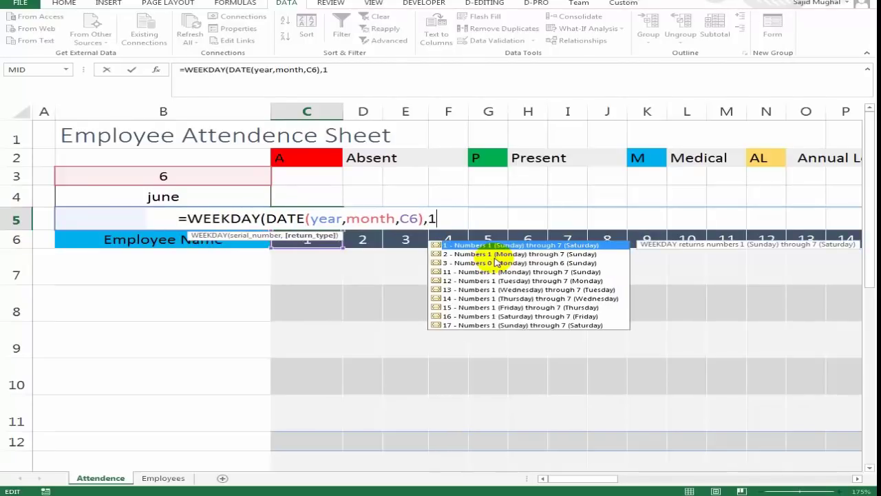
key("Return")
key("Return")
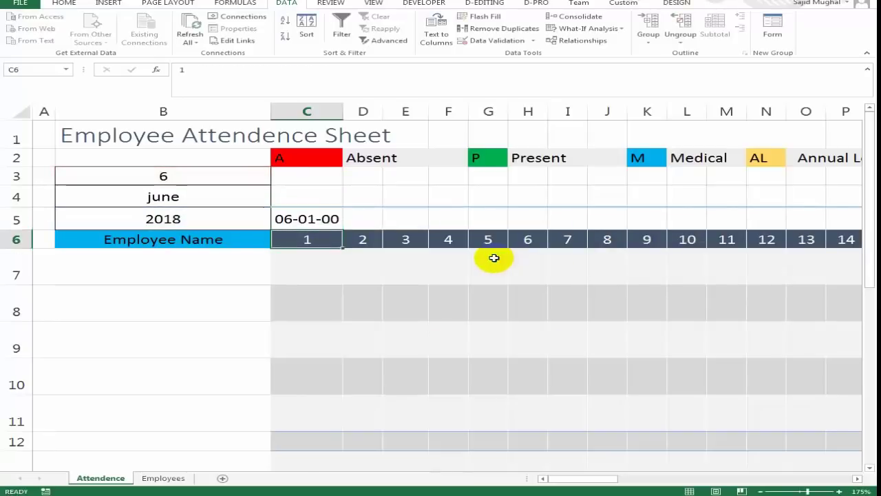
key("Down")
key("Up")
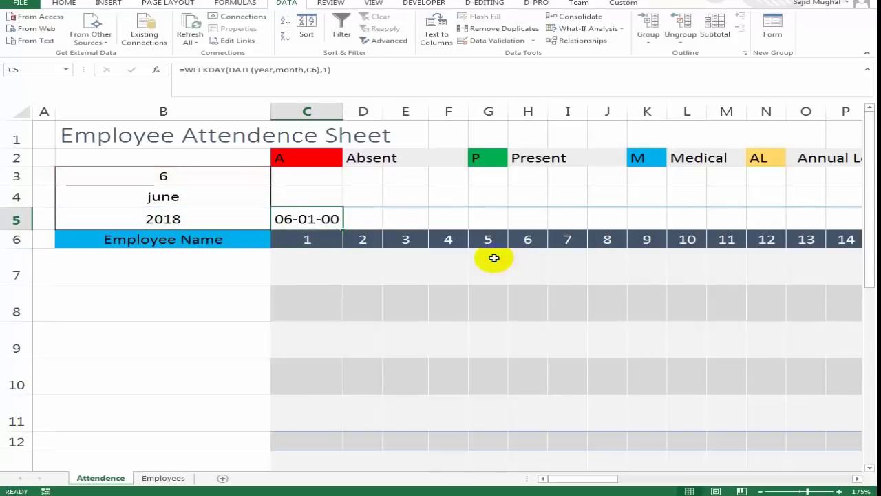
Step: Start nesting the WEEKDAY formula in cell C5 inside a TEXT function
key("F2")
key("Left")
key("Left")
key("Left")
key("Left")
key("Left")
key("Left")
key("Left")
key("Left")
key("Left")
key("Left")
key("Left")
key("Left")
key("Left")
key("Left")
key("Left")
key("Left")
key("Left")
key("Left")
key("Left")
key("Left")
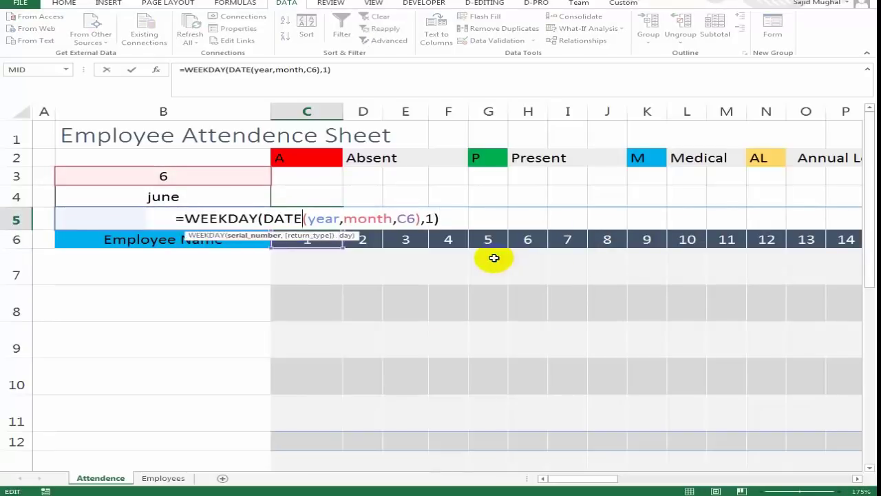
key("Left")
key("Left")
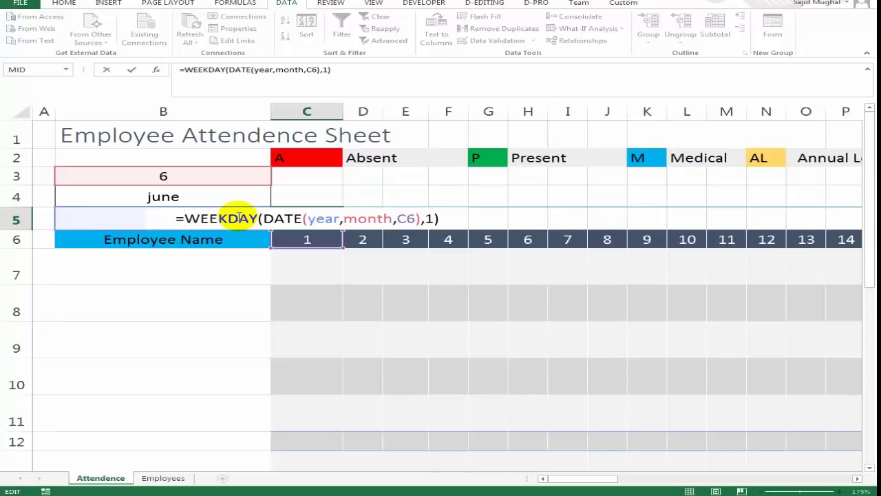
type("tex")
key("Tab")
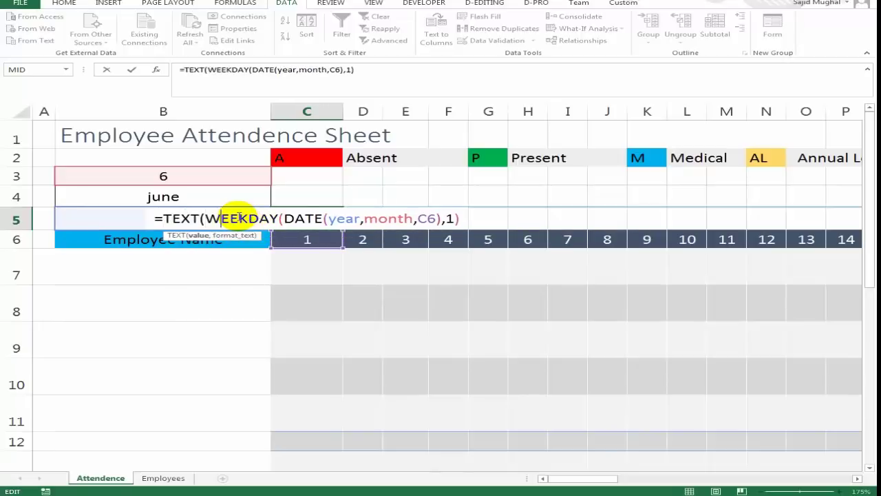
Step: Complete the C5 formula with the day format so it reads =TEXT(WEEKDAY(DATE(year,month,C6),1),"DDD")
key("Right")
key("Right")
key("Right")
key("Right")
key("Right")
key("Right")
key("Right")
key("Right")
key("Right")
key("Right")
key("Right")
key("Right")
key("Right")
key("Right")
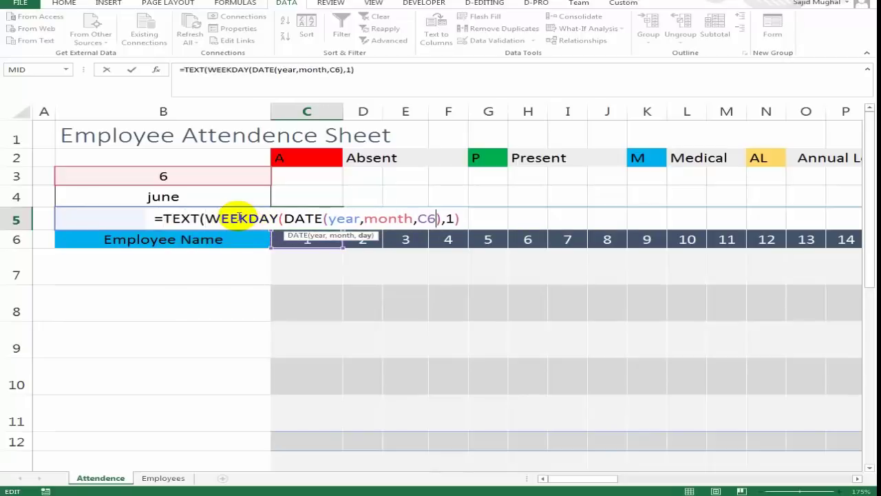
key("Right")
key("Right")
key("Right")
key("Right")
type(",")
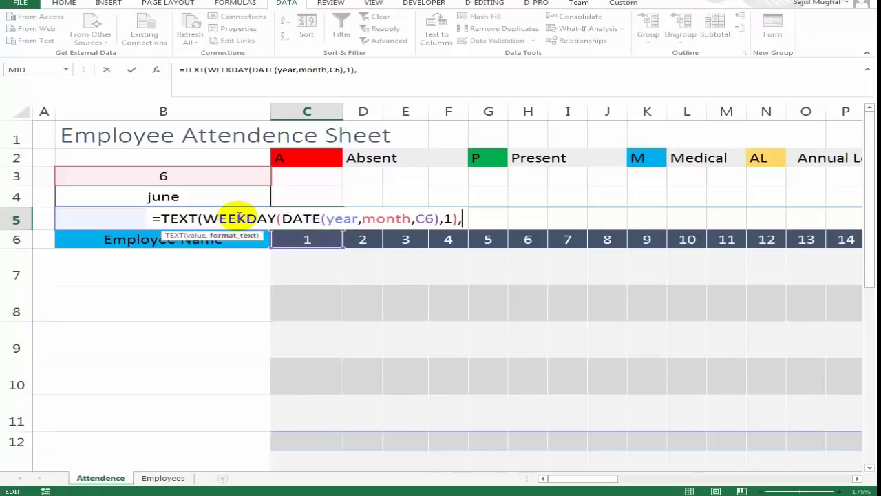
type("\"DD")
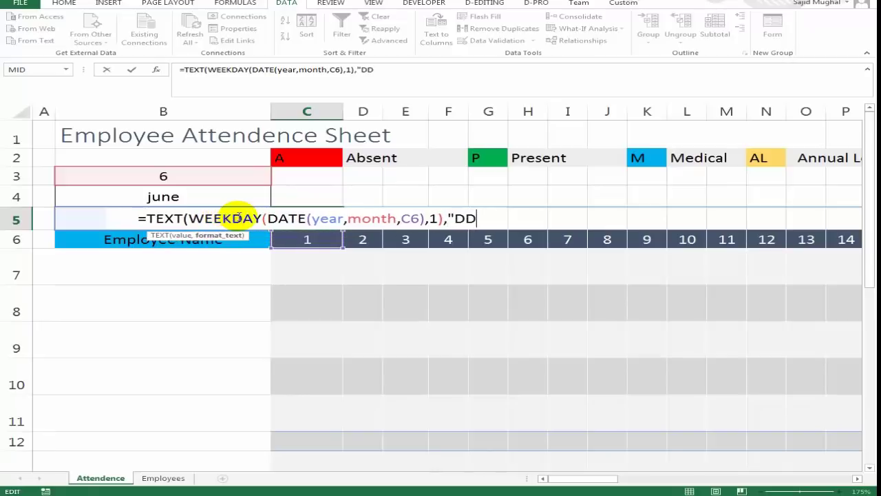
type("D\"")
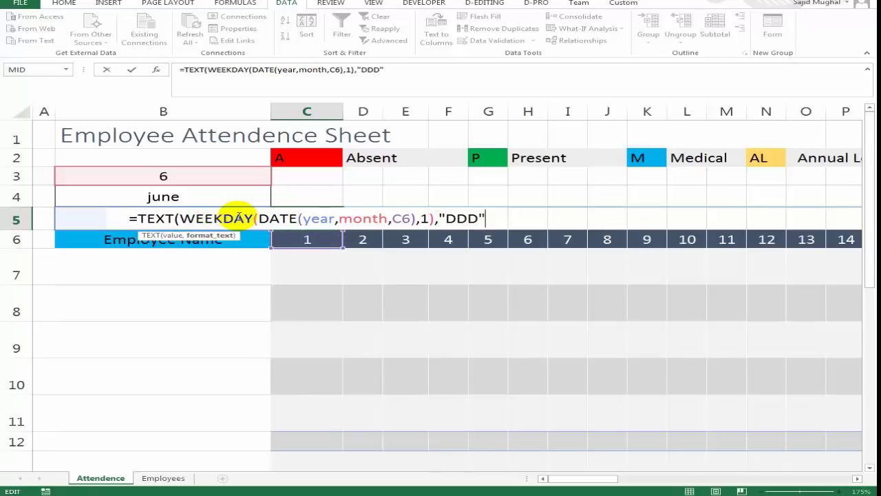
type(")")
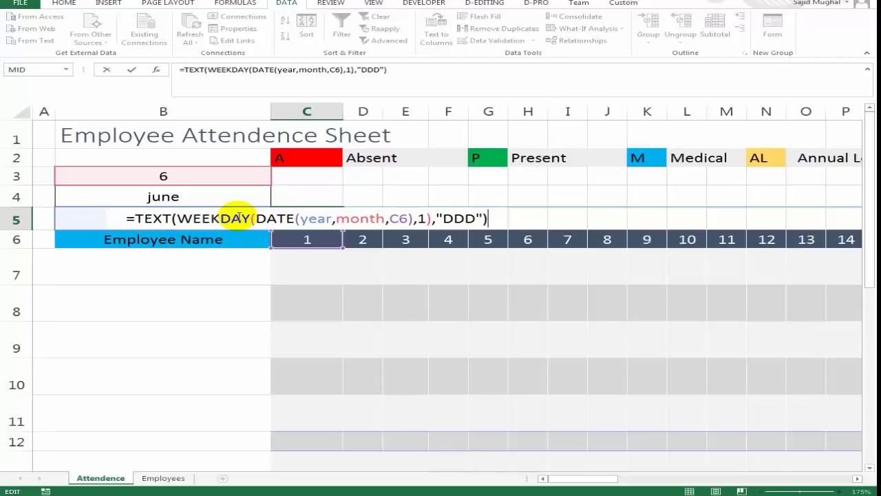
key("Return")
key("Up")
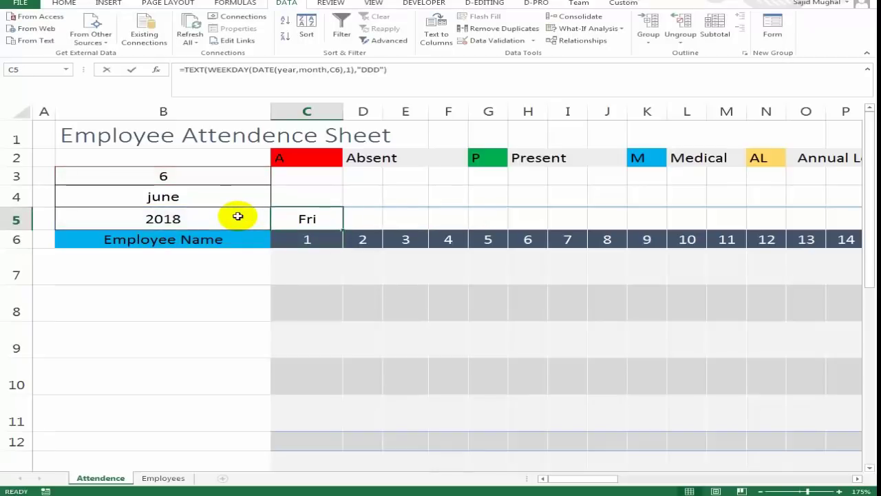
Step: Try the format "DDDD" in the C5 formula and restore "DDD"
key("F2")
key("Left")
key("Left")
type("D")
key("Return")
key("Up")
key("Down")
key("Up")
key("F2")
key("Left")
key("Left")
key("BackSpace")
key("Return")
key("Up")
Step: Narrow column C and copy the C5 weekday formula across row 5 through AG5, above day 31
left_click_drag(343, 109, 314, 110)
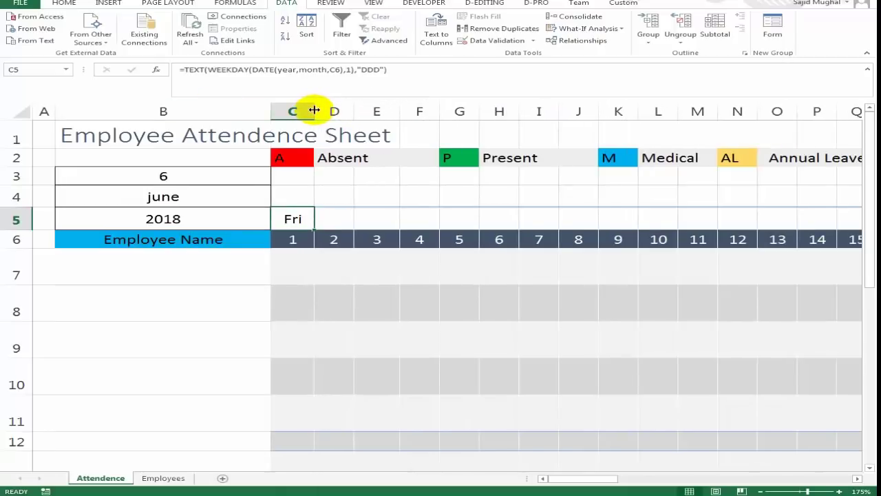
key("ctrl+c")
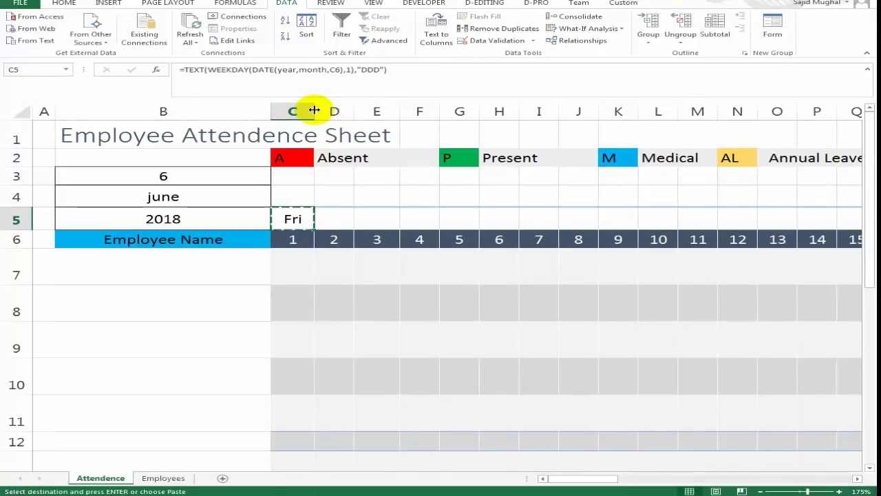
key("shift+Right")
key("shift+Right")
key("shift+Right")
key("shift+Right")
key("shift+Right")
key("shift+Right")
key("shift+Right")
key("shift+Right")
key("shift+Right")
key("shift+Right")
key("shift+Right")
key("shift+Right")
key("shift+Right")
key("shift+Right")
key("shift+Right")
key("shift+Right")
key("shift+Right")
key("shift+Right")
key("shift+Right")
key("shift+Right")
key("shift+Right")
key("shift+Right")
key("shift+Right")
key("shift+Right")
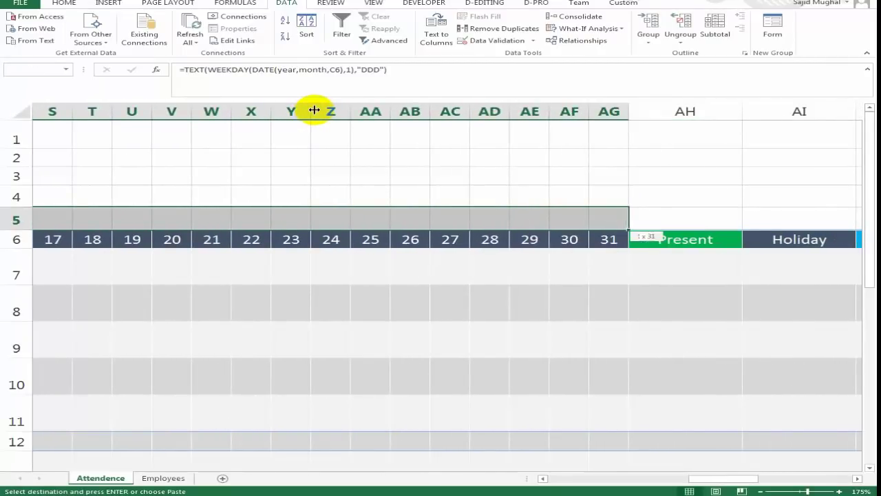
key("Return")
Step: Test the weekday row by setting the month in B4 to August and finally to May
key("Left")
key("Up")
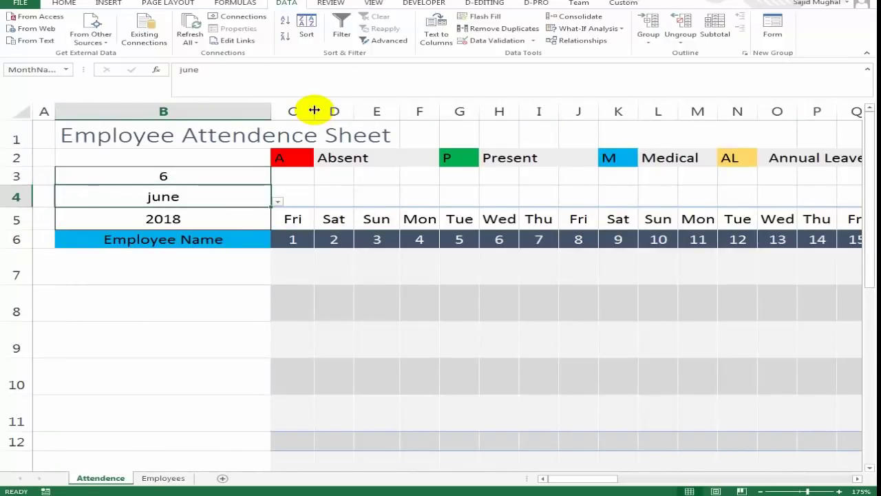
left_click(277, 201)
left_click(132, 249)
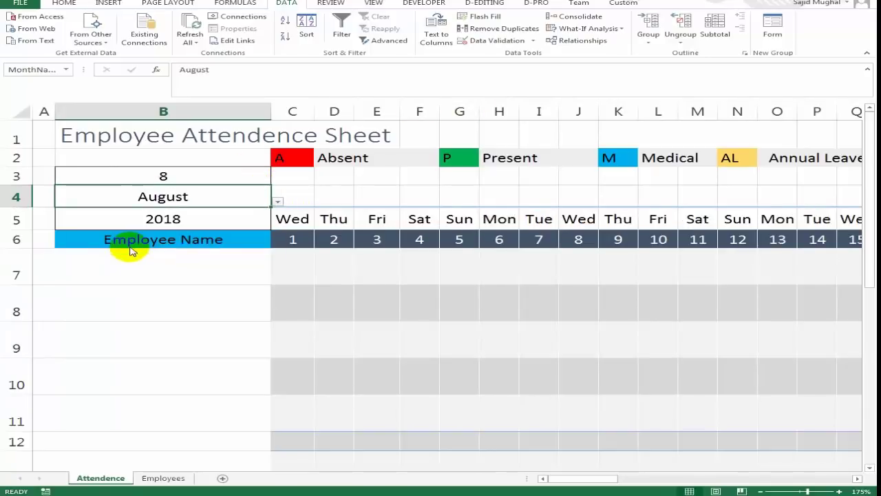
left_click(277, 201)
left_click(154, 213)
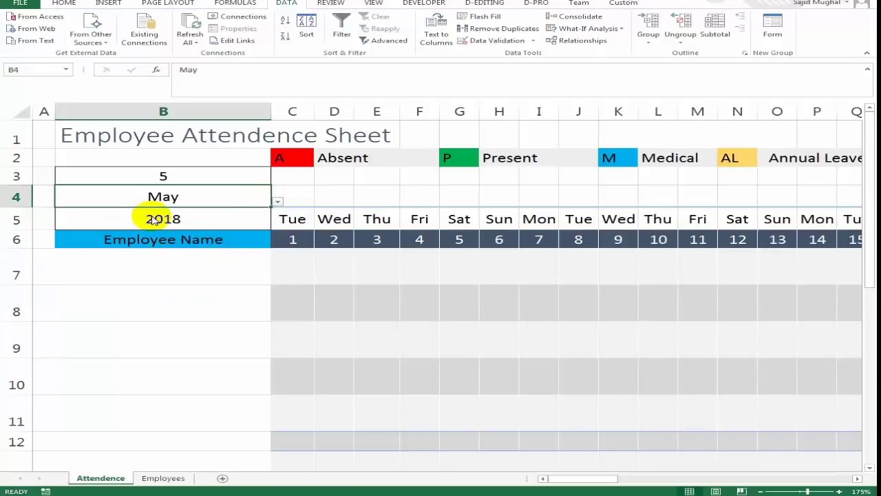
Step: Hide row 3, which holds the month number lookup
left_click(211, 177)
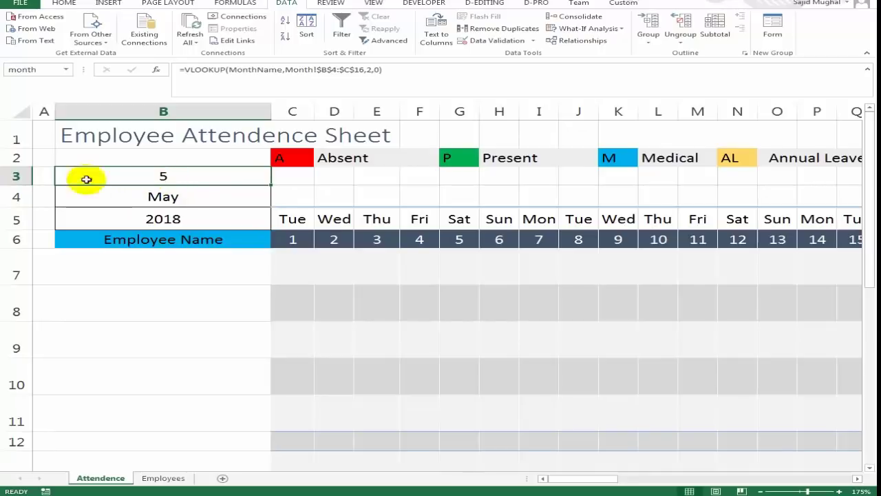
left_click(15, 176)
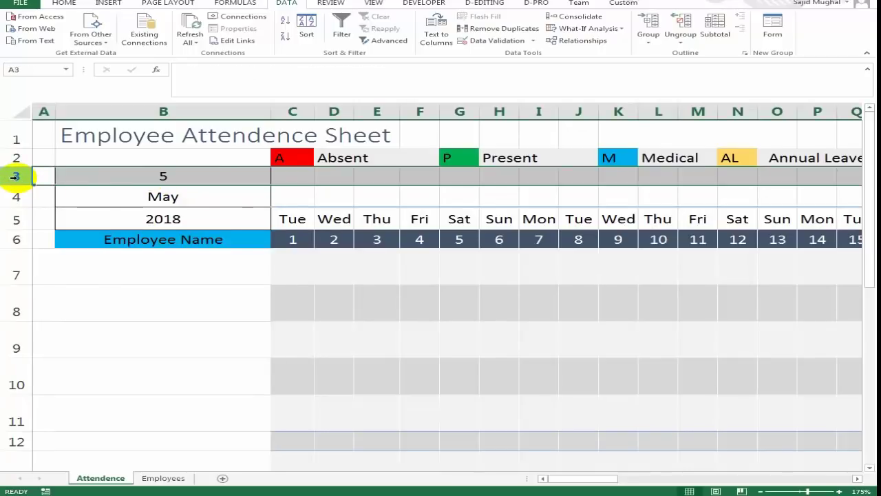
right_click(15, 176)
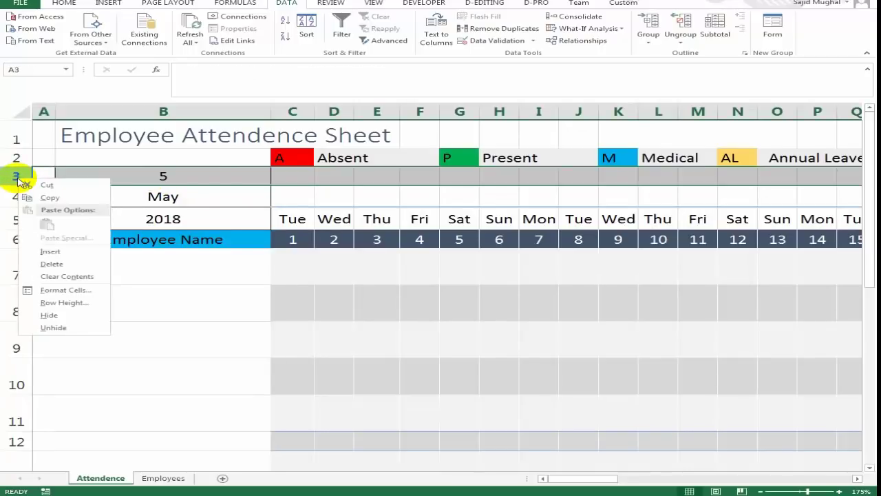
left_click(86, 313)
left_click(300, 181)
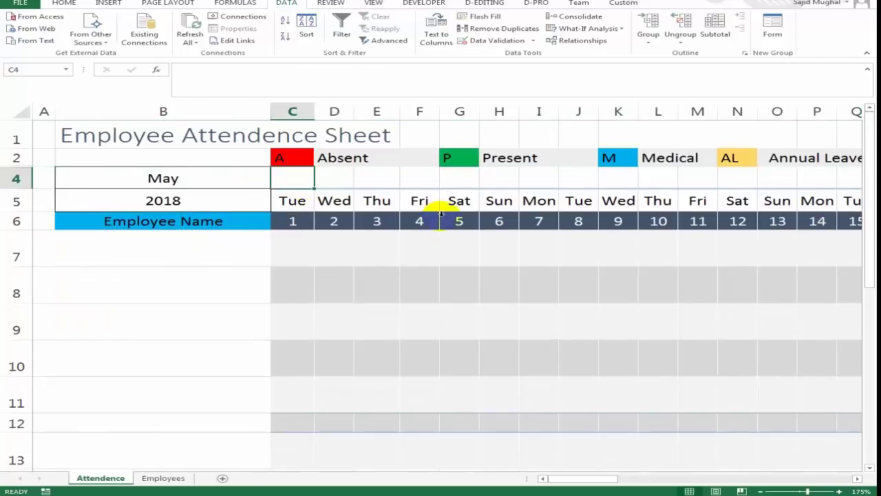
Step: Set the year in cell B5 to 2019
key("Left")
key("Down")
key("Up")
key("Down")
type("2019")
key("Return")
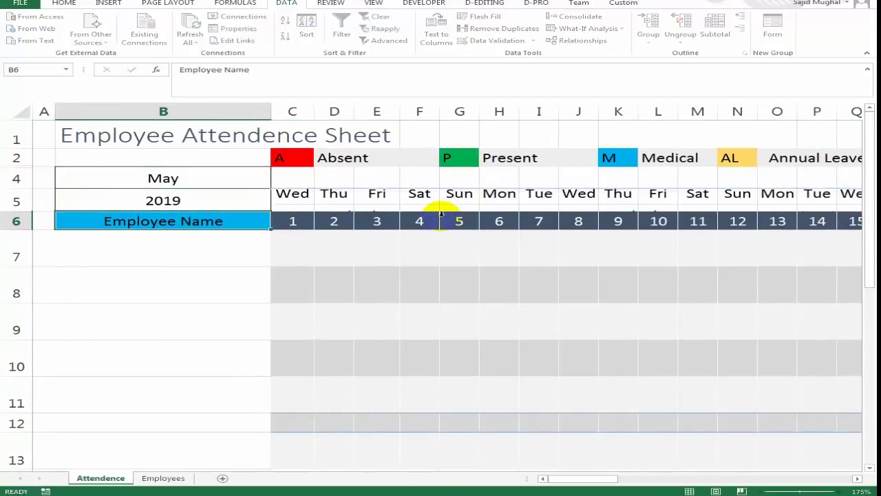
Step: Review the weekday formulas along row 5 above the first day headers
key("Up")
key("Right")
key("Right")
key("Right")
key("Right")
key("Right")
key("Right")
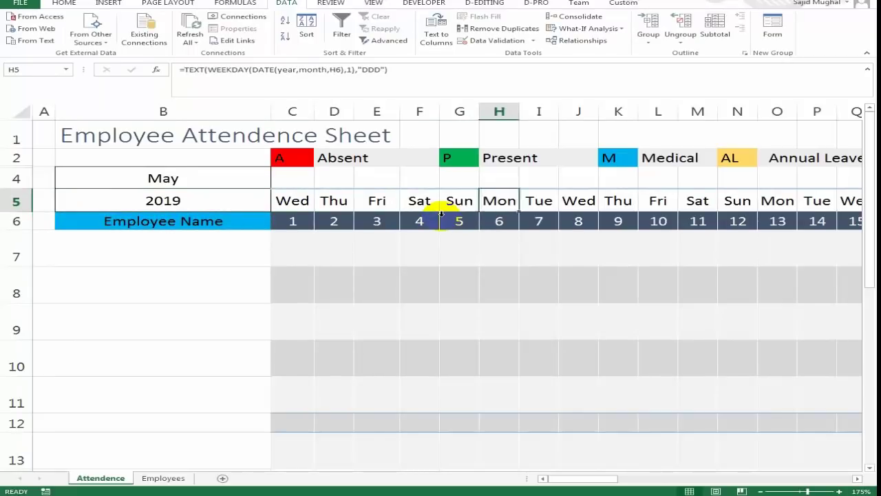
key("Right")
key("Right")
key("Right")
key("Left")
key("Left")
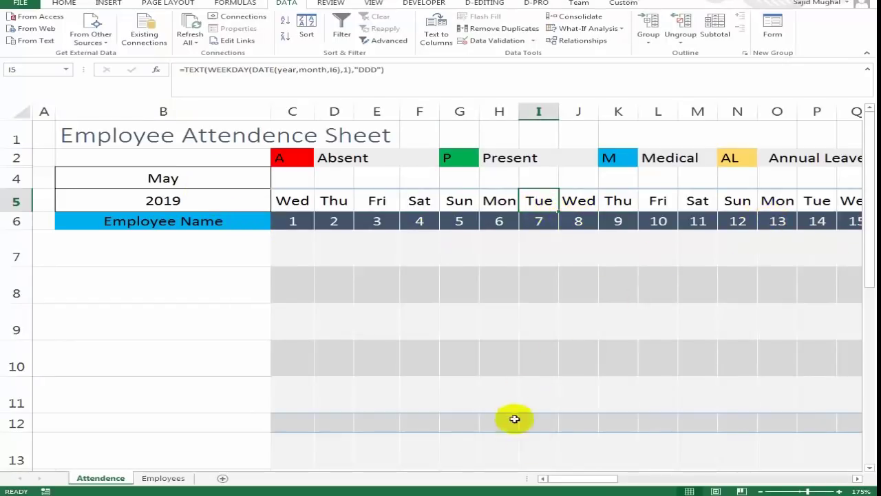
Step: Add an Equal To conditional format to the whole sheet that gives "Sun" cells Light Red Fill with Dark Red Text
key("ctrl+a")
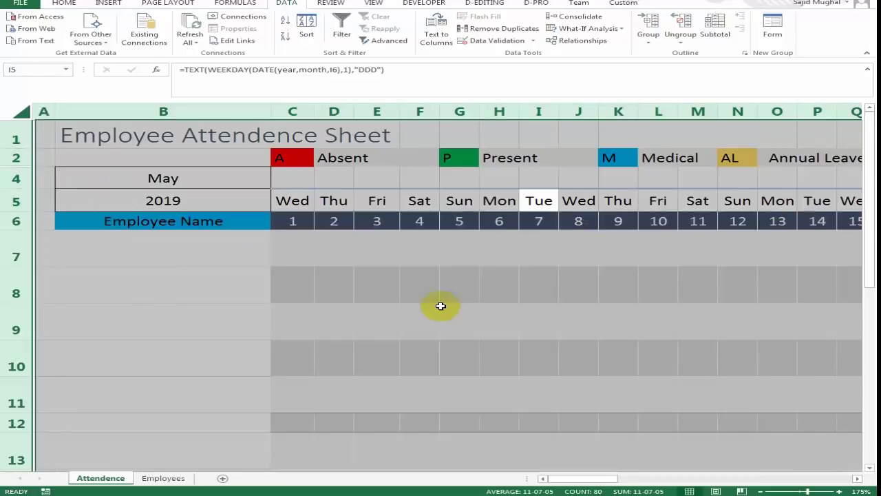
left_click(64, 3)
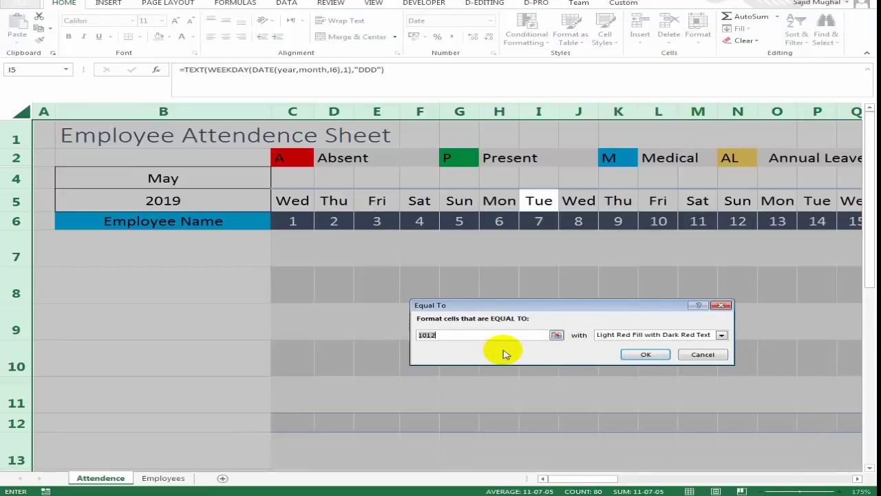
type("UN")
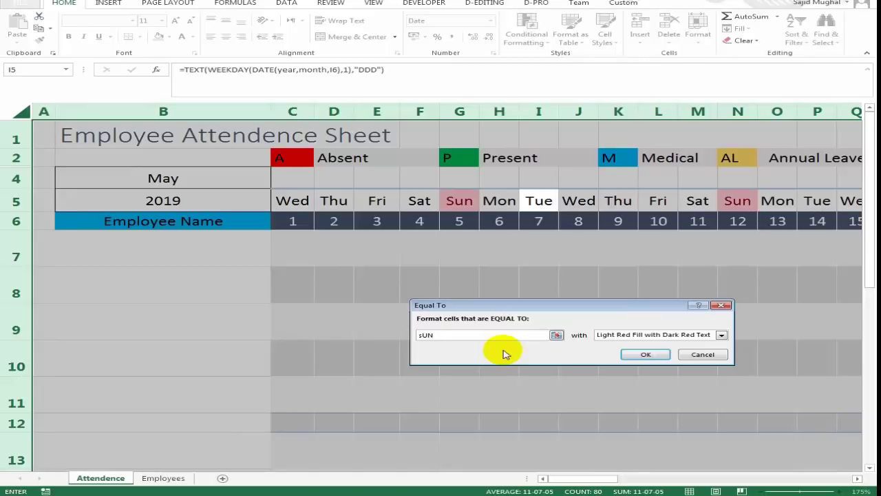
key("BackSpace")
key("BackSpace")
type("un")
key("BackSpace")
key("BackSpace")
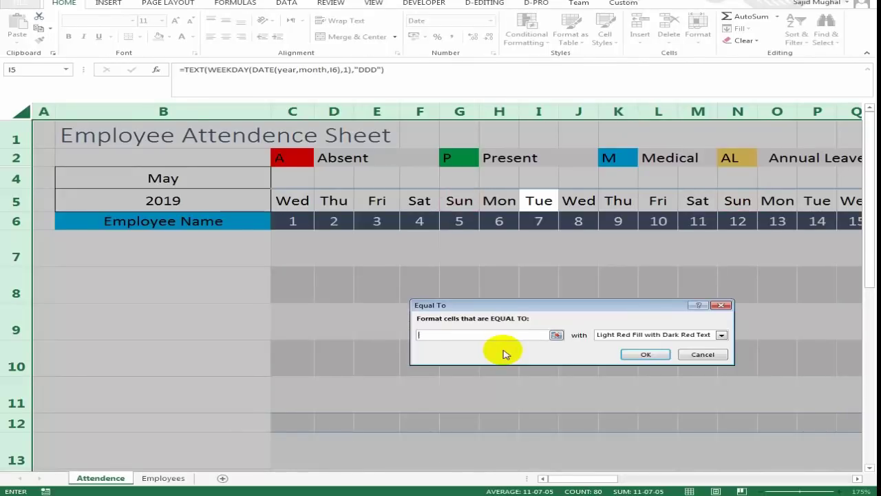
type("Sun")
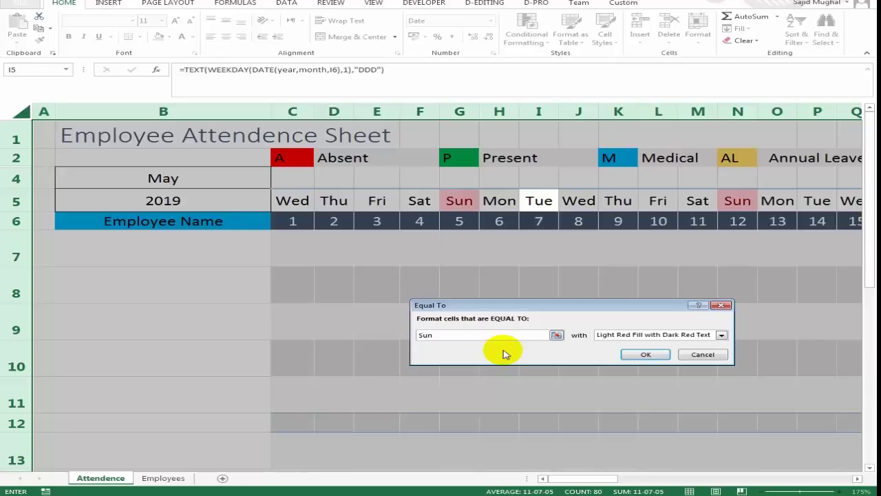
left_click(643, 354)
left_click(488, 253)
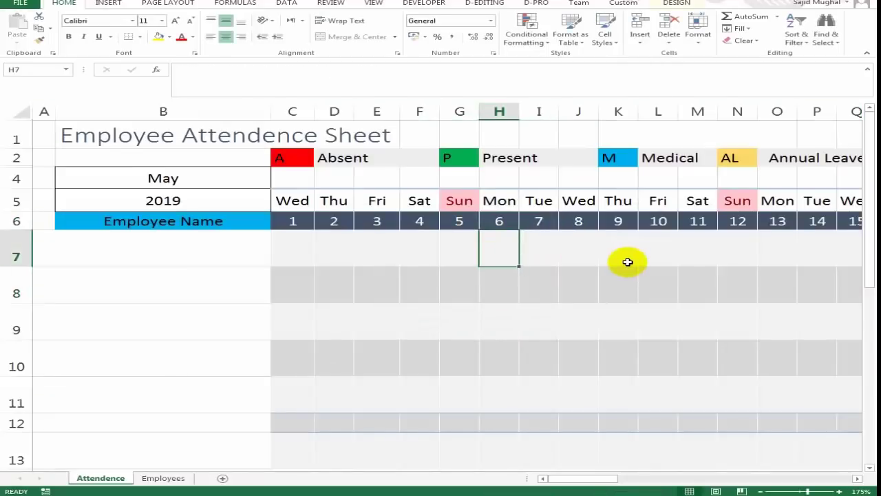
Step: Check the Sunday highlighting in the weekday row across the rest of the month
key("Right")
key("Right")
key("Right")
key("Right")
key("Right")
key("Right")
key("Right")
key("Right")
key("Right")
key("Right")
key("Right")
key("Right")
key("Right")
key("Right")
key("Right")
key("Right")
key("Right")
key("Right")
key("Right")
key("Right")
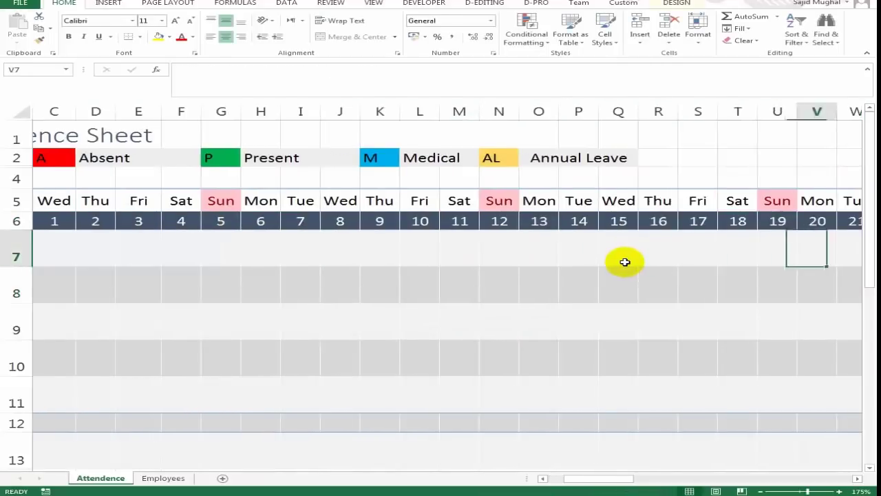
key("Right")
key("Right")
key("Left")
key("Left")
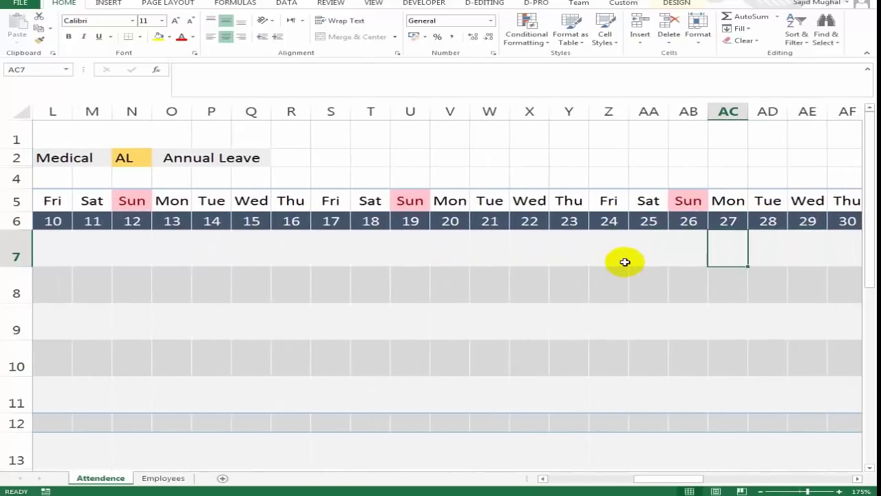
Step: Set the year in cell B5 to 2018
key("ctrl+Left")
key("Right")
key("Right")
key("Up")
key("Up")
key("Up")
key("Left")
key("Down")
type("2018")
key("Return")
Step: Set the month in cell B4 to June
key("Up")
key("Up")
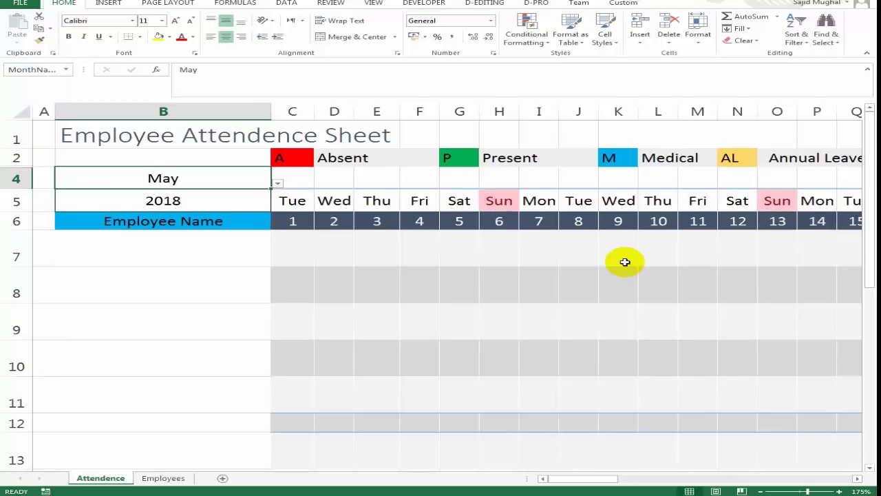
type("J")
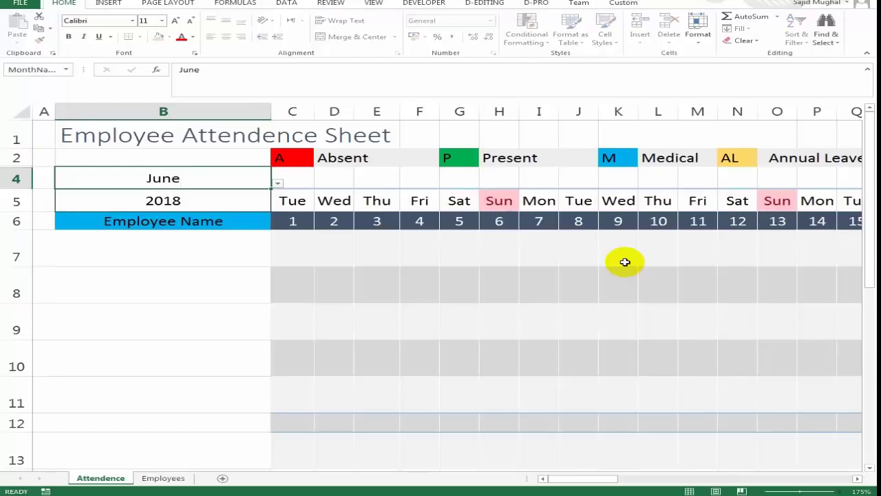
type("une")
key("Return")
Step: Check the weekday names and Sunday highlighting above the first day headers for June 2018
key("Up")
key("Down")
key("Right")
key("Right")
key("Right")
key("Right")
key("Right")
key("Left")
key("Left")
key("Left")
key("Down")
key("Left")
key("Down")
key("Up")
key("Left")
key("Left")
key("Down")
key("Right")
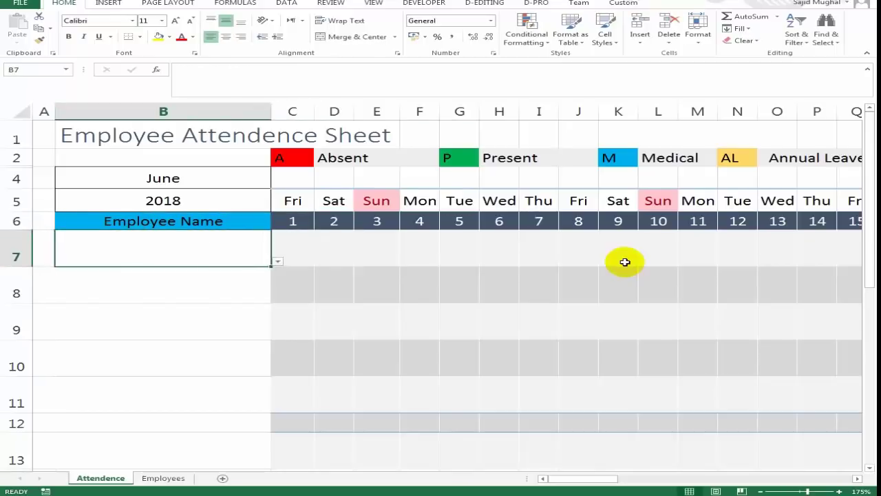
Step: Review the list of employee names on the Employees sheet
left_click(163, 480)
left_click(171, 196)
left_click(128, 156)
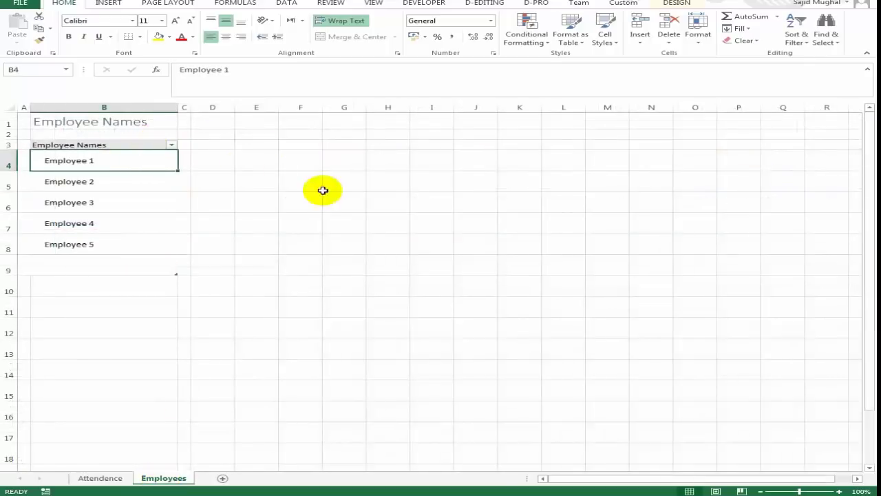
left_click(267, 141)
left_click(378, 141)
left_click(435, 135)
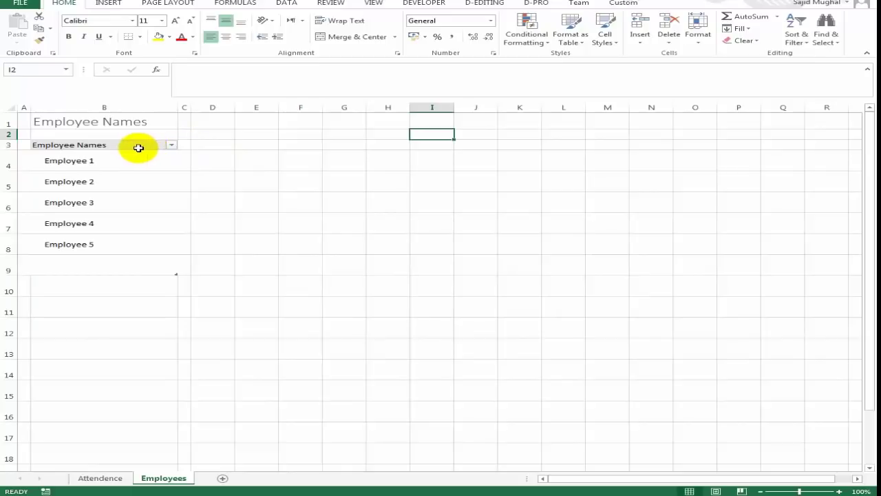
left_click(124, 162)
left_click(224, 201)
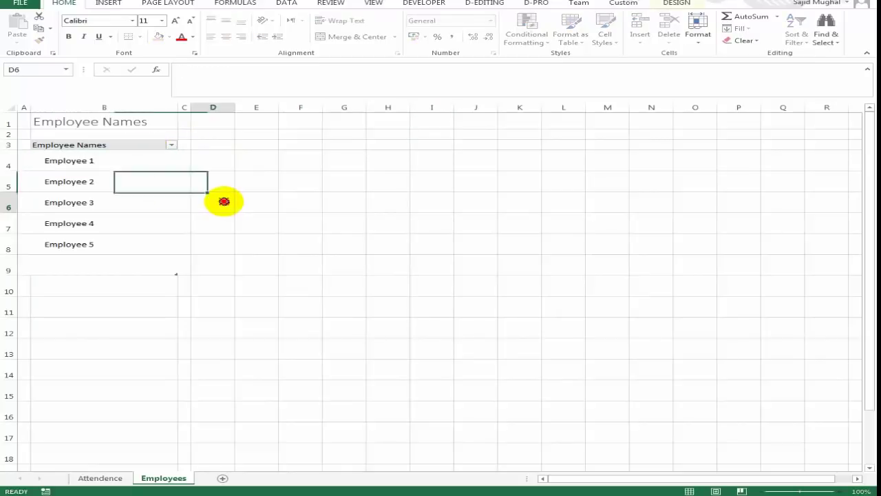
left_click(107, 159)
left_click(175, 202)
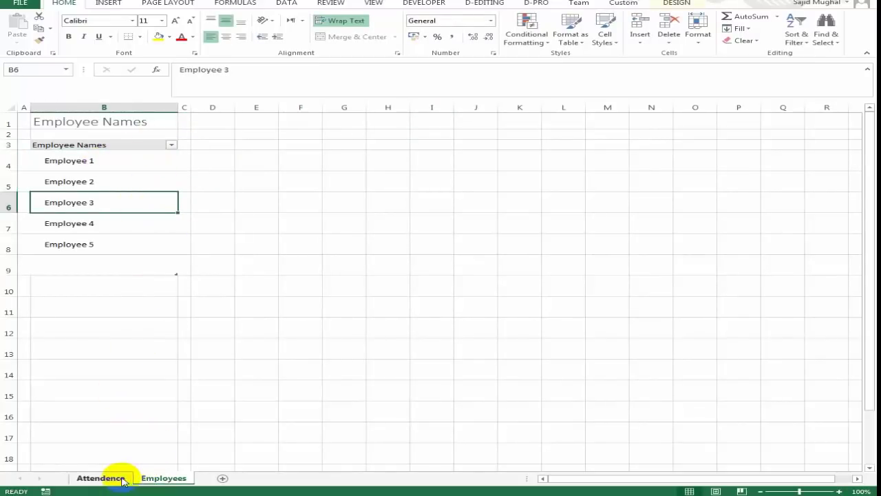
Step: Set the list validation source of cell B7 on the Attendence sheet to =Employees!$B$4:$B$9
left_click(116, 475)
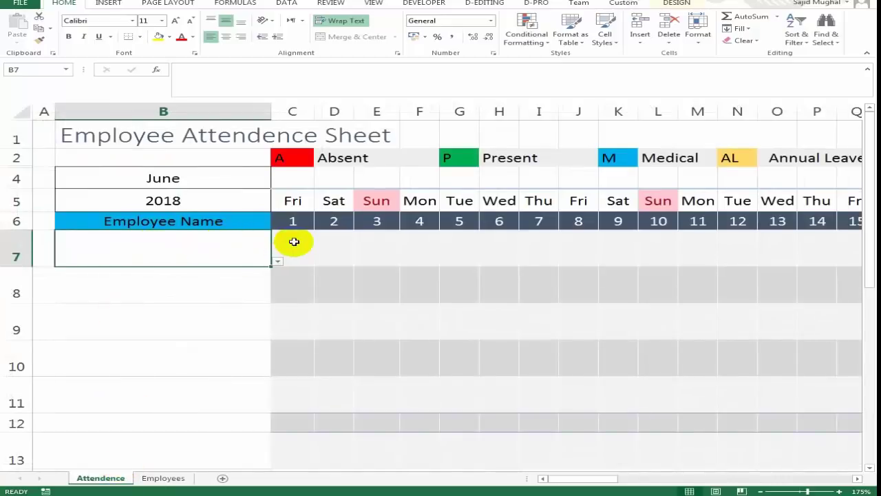
left_click(286, 4)
left_click(490, 42)
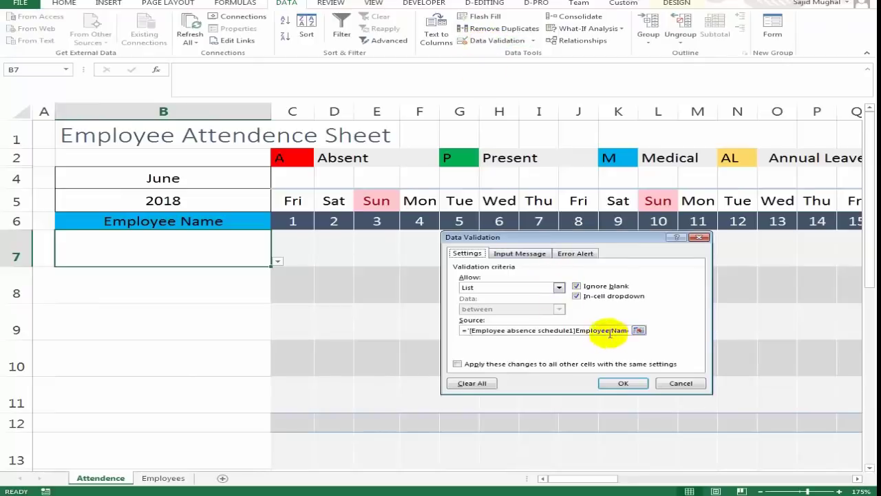
left_click(587, 330)
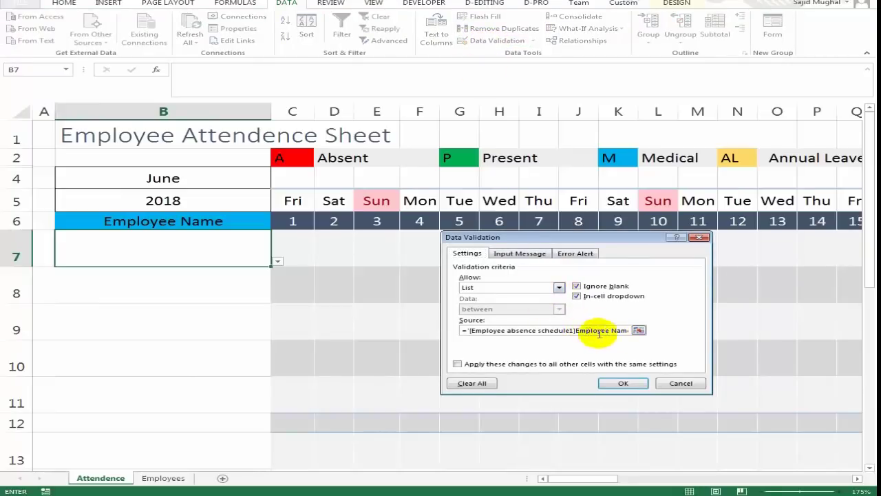
key("ctrl+a")
left_click_drag(608, 330, 460, 329)
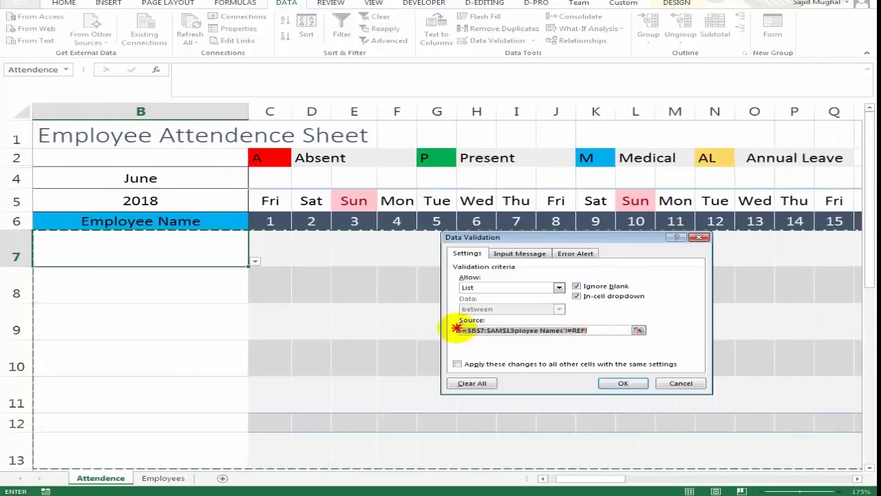
key("Delete")
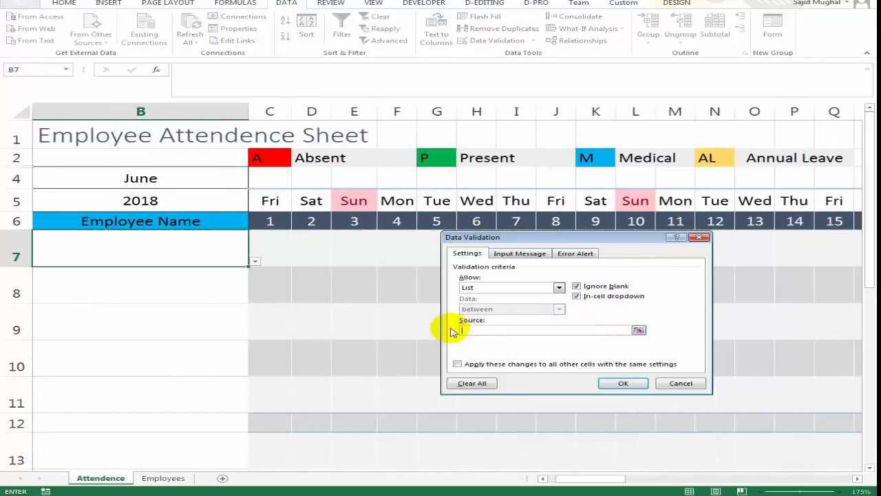
left_click(165, 478)
left_click_drag(108, 161, 104, 257)
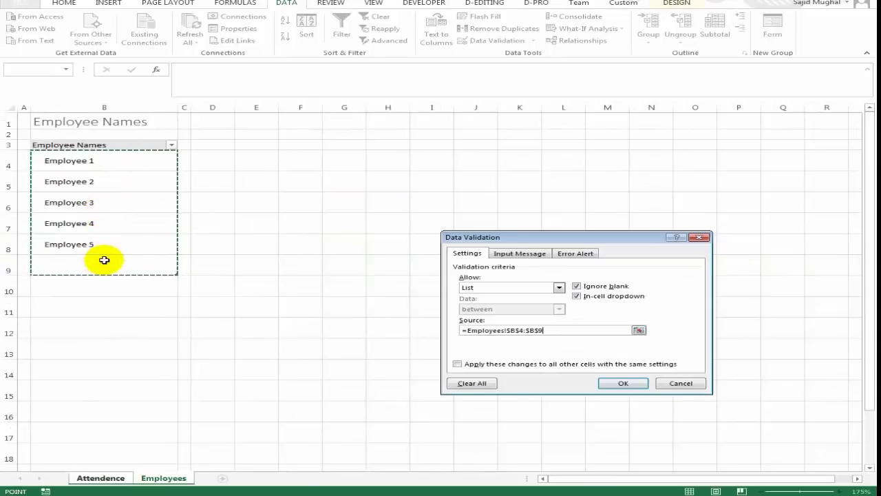
left_click(610, 383)
Step: Choose Employee 1 in cell B7 and fill it down through B12
left_click(255, 262)
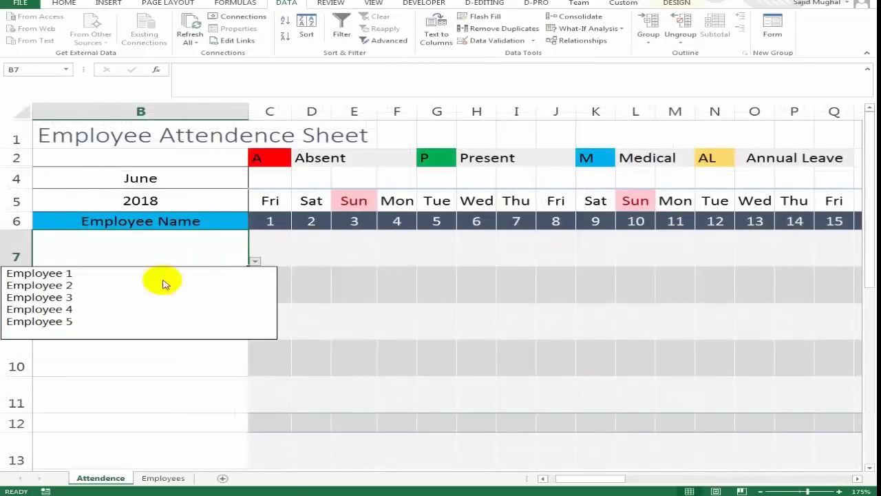
left_click(110, 273)
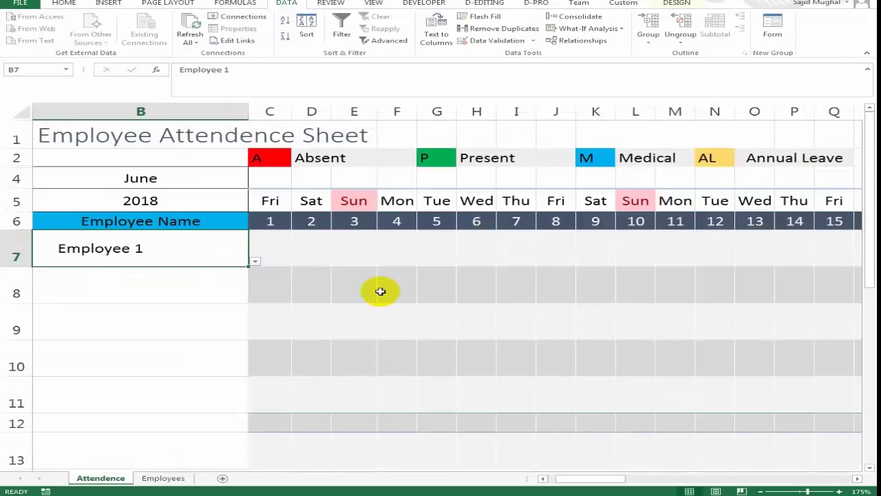
key("shift+Down")
key("shift+Down")
key("shift+Down")
key("shift+Down")
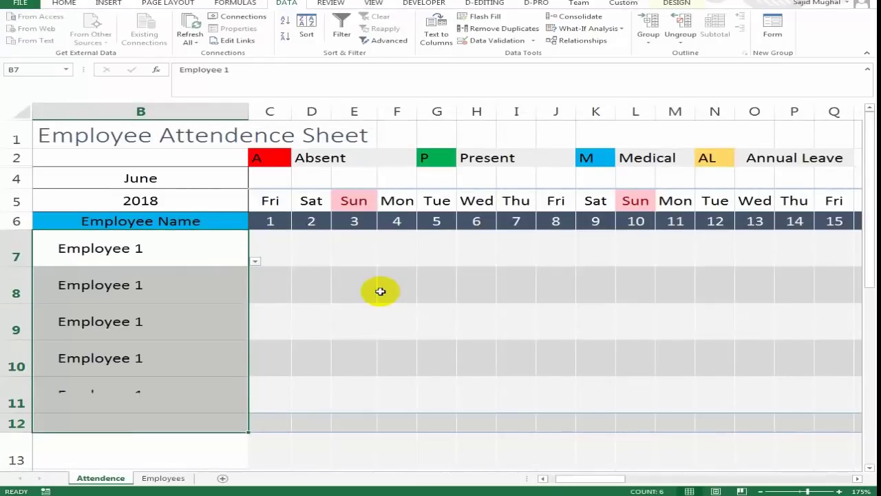
Step: Clear the copied employee names from cells B8 to B12
key("Down")
key("ctrl+shift+Down")
key("Delete")
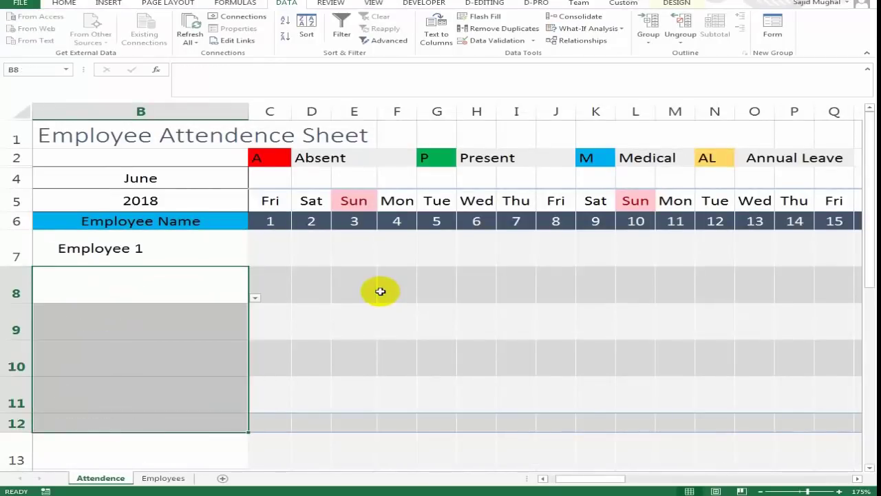
Step: Choose Employee 2, Employee 3, Employee 4 and Employee 5 in cells B8 to B11
key("shift+BackSpace")
left_click(256, 298)
left_click(198, 320)
left_click(200, 318)
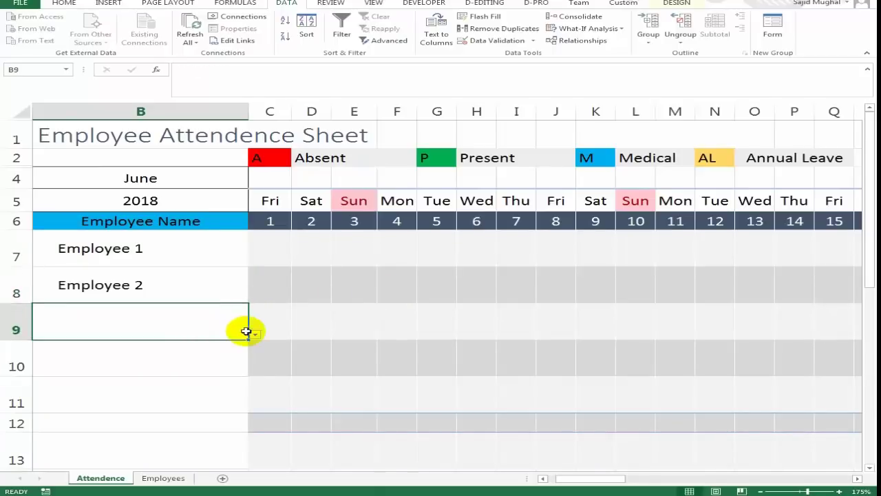
left_click(255, 336)
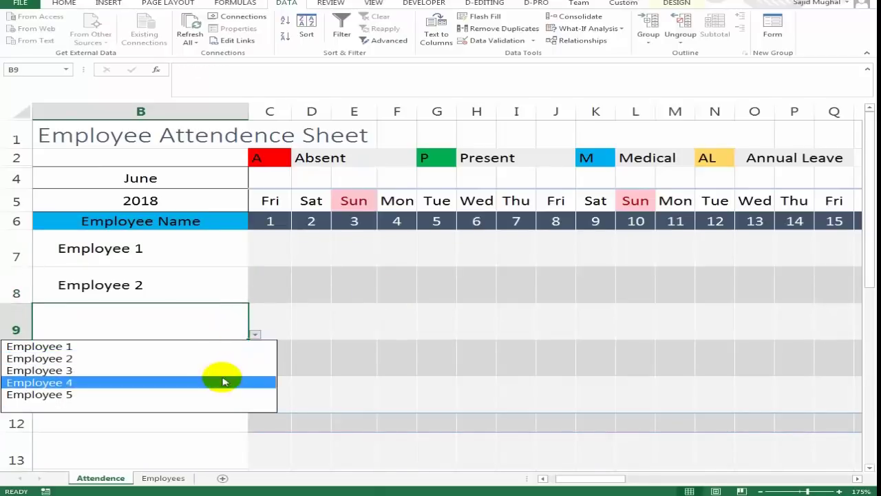
left_click(222, 379)
key("Return")
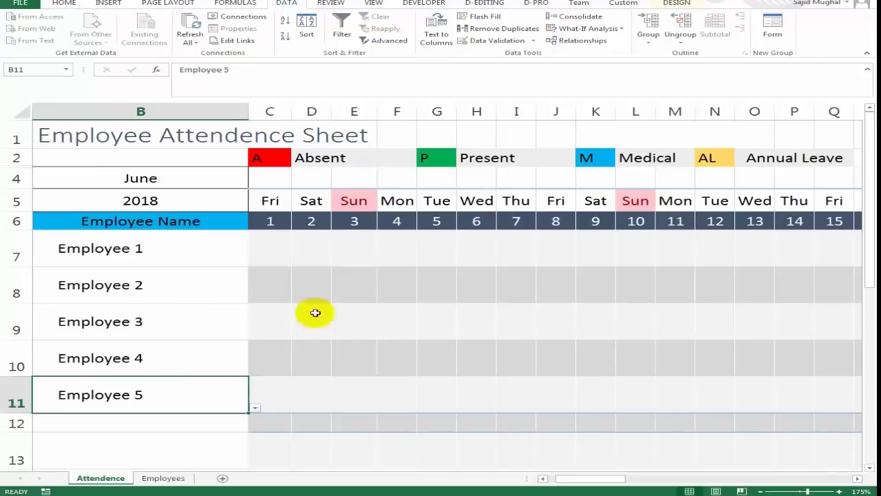
Step: Delete column AG, which holds day 31
key("Right")
key("Right")
key("Right")
key("Right")
key("Right")
key("Right")
key("Right")
key("Right")
key("Right")
key("Right")
key("Right")
key("Right")
key("Right")
key("Right")
key("Right")
key("Right")
key("Right")
key("Right")
key("Right")
key("Right")
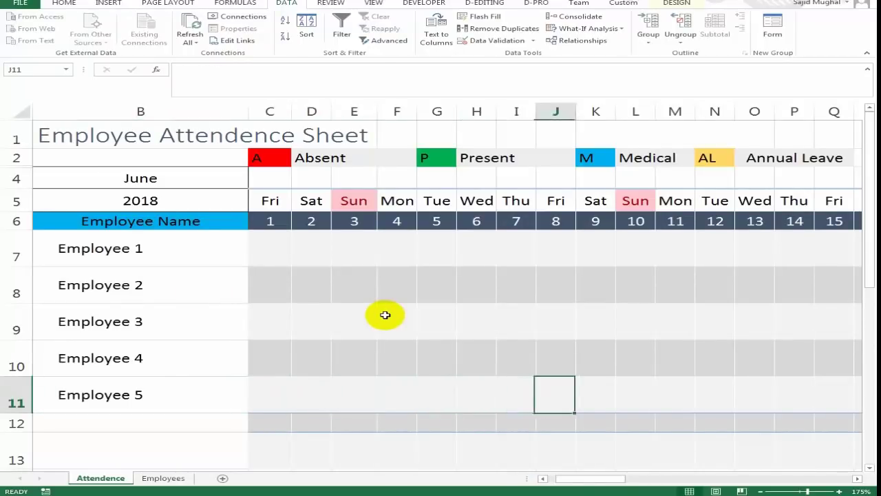
key("Right")
key("Right")
key("Right")
key("Right")
key("Right")
key("Right")
key("Right")
key("Right")
key("Right")
key("Right")
key("Right")
key("Right")
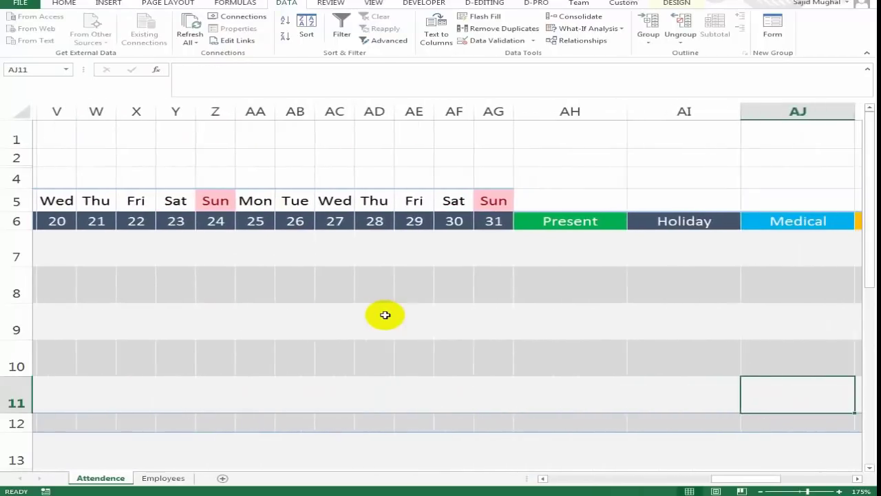
key("Left")
key("Left")
key("Left")
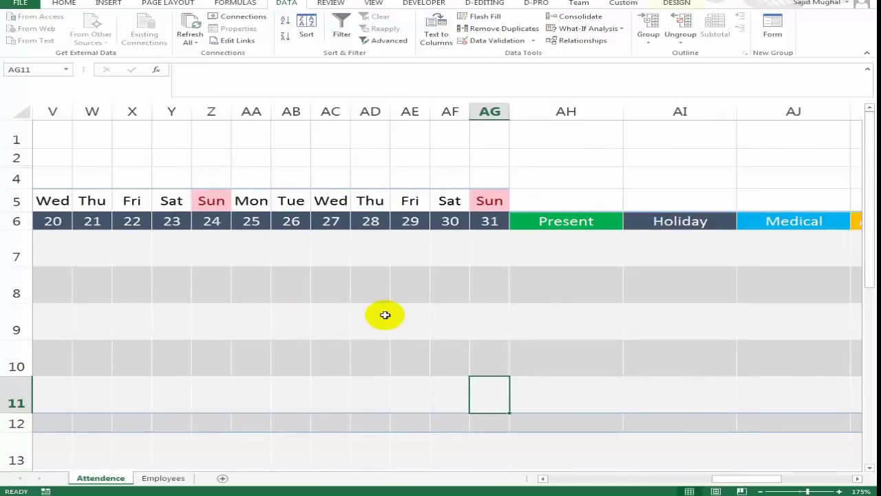
left_click(493, 114)
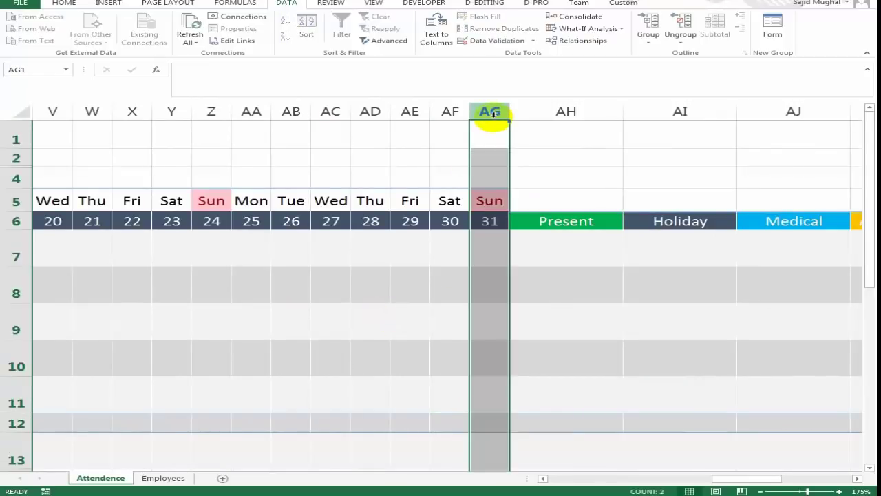
key("ctrl+minus")
Step: Check the last day headers, the weekday formula above day 30 and the adjoining Present summary header
key("Down")
key("Down")
key("Down")
key("Down")
key("Left")
key("Left")
key("Left")
key("Right")
key("Right")
key("Left")
key("Left")
key("Right")
key("Right")
key("Left")
key("Right")
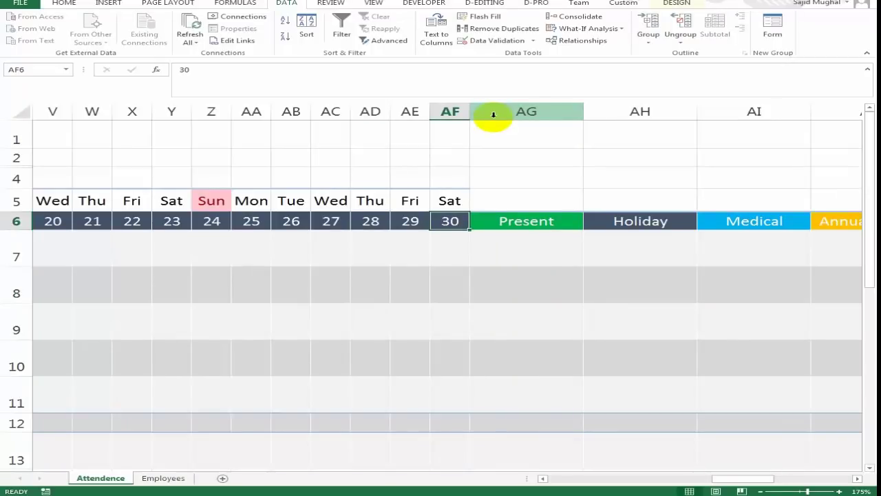
key("Right")
key("Left")
key("Up")
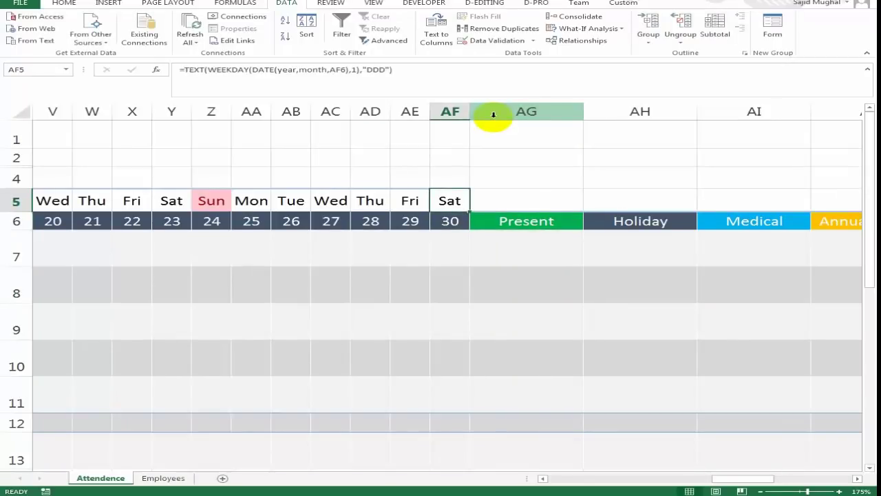
key("Down")
key("Down")
key("Up")
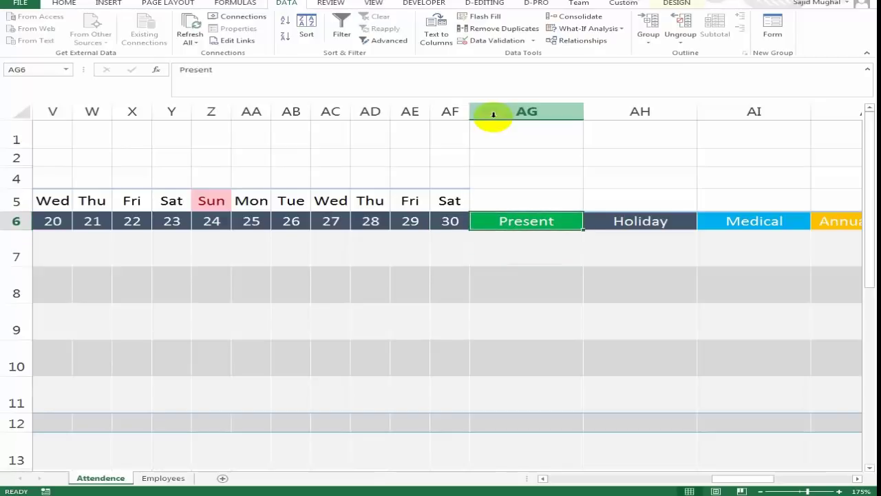
key("Down")
key("Left")
key("Left")
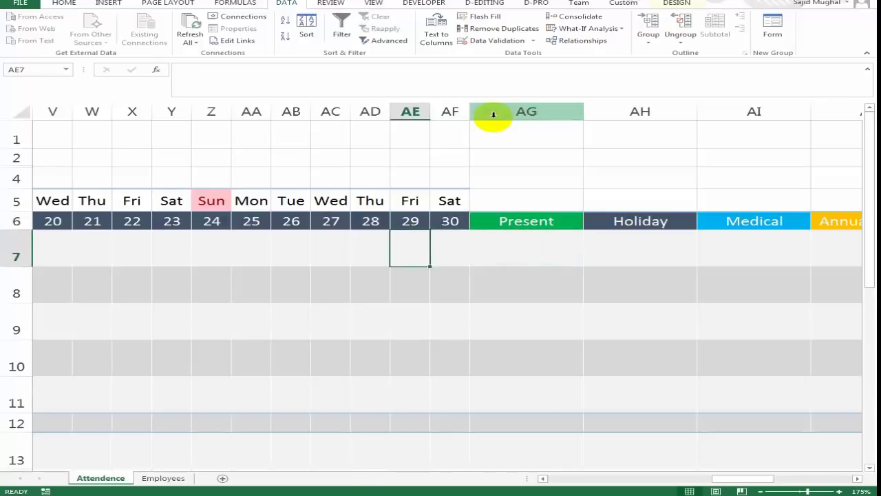
Step: Enter P in cell C7 to mark Employee 1 present on day 1
key("ctrl+Left")
key("Right")
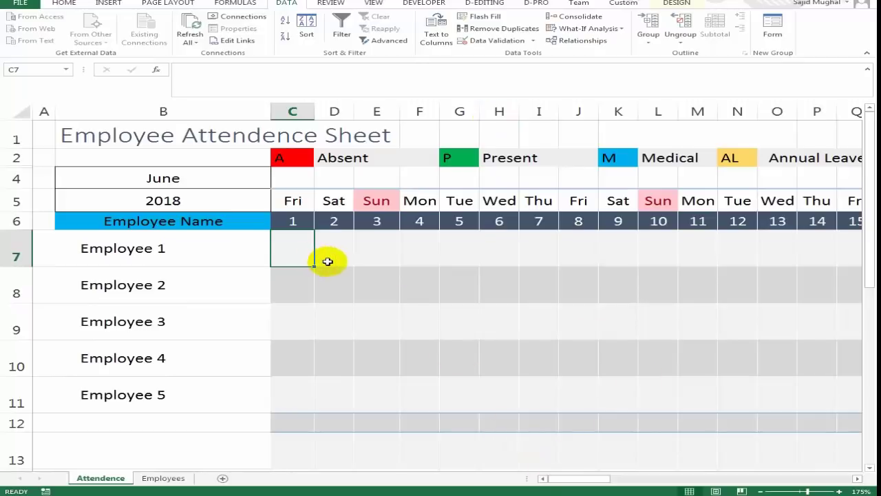
type("P")
key("Return")
Step: Copy the P from cell C7 to all five employees for days 1 to 30, range C7:AF11
key("Up")
key("shift+Down")
key("shift+Down")
key("shift+Down")
key("shift+Down")
key("shift+Down")
key("shift+Up")
key("shift+Right")
key("shift+Right")
key("shift+Right")
key("shift+Right")
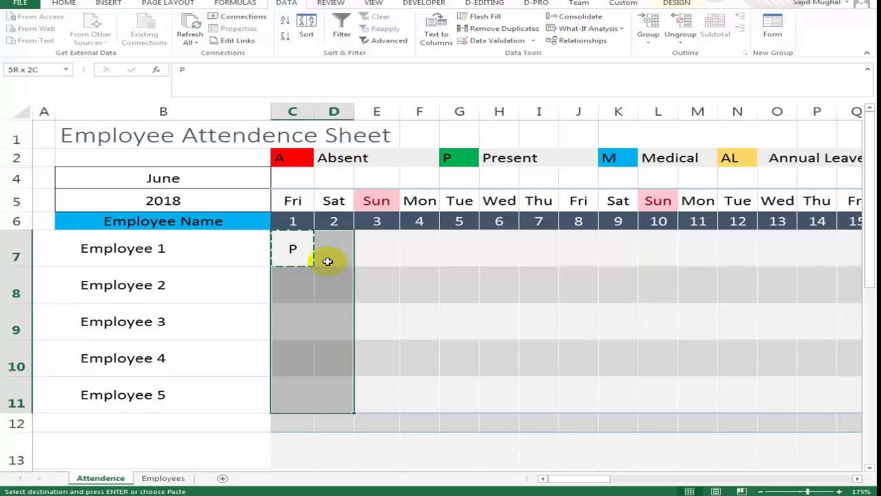
key("shift+Right")
key("shift+Right")
key("shift+Right")
key("shift+Right")
key("shift+Right")
key("shift+Right")
key("shift+Right")
key("shift+Right")
key("shift+Right")
key("shift+Right")
key("shift+Right")
key("shift+Right")
key("shift+Right")
key("shift+Right")
key("shift+Right")
key("shift+Right")
key("shift+Right")
key("shift+Right")
key("shift+Right")
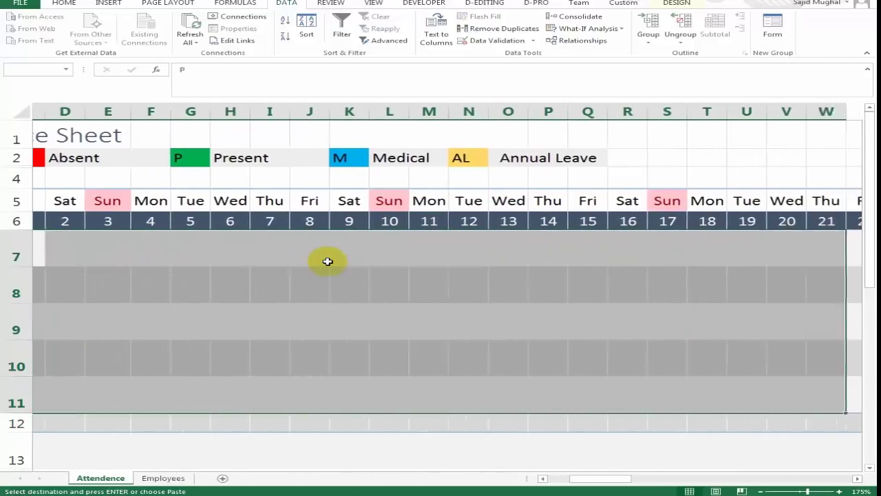
key("shift+Right")
key("shift+Right")
key("shift+Right")
key("shift+Right")
key("shift+Right")
key("shift+Right")
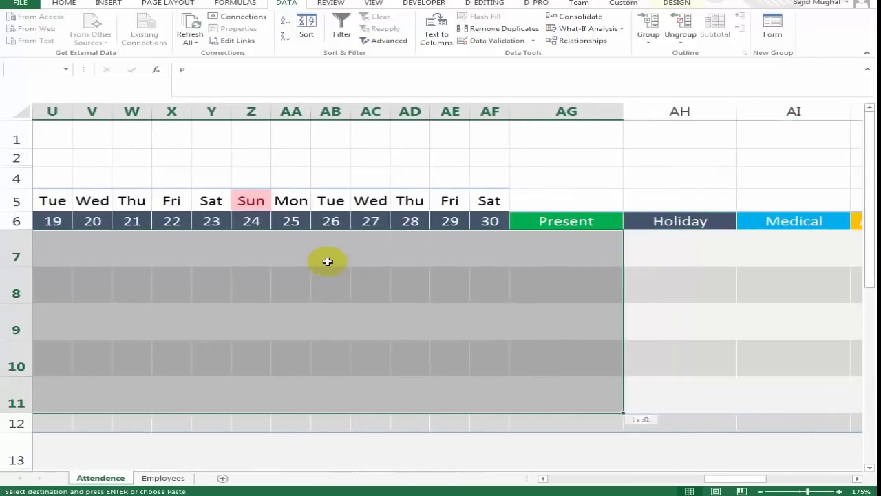
key("Return")
Step: Clear the attendance codes of all five employees for Sunday, day 3, in cells E7:E11
key("Right")
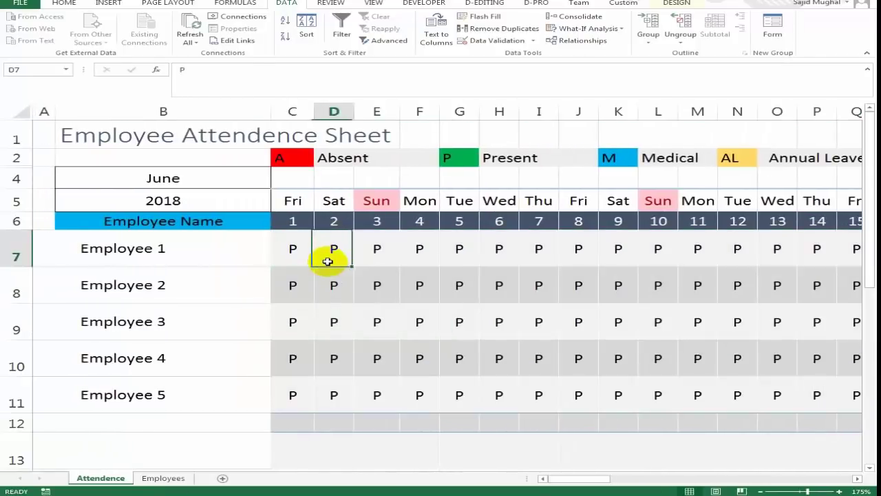
key("Right")
key("shift+Down")
key("shift+Down")
key("shift+Down")
key("shift+Down")
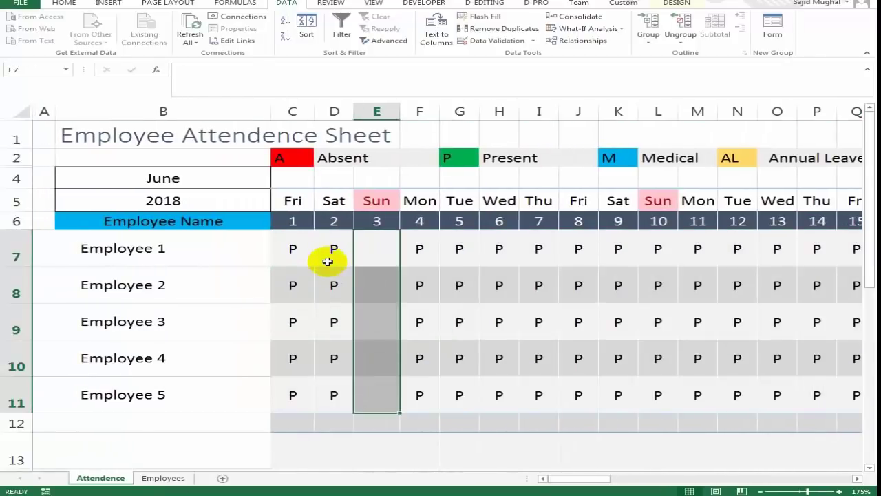
Step: Copy the blank day 3 cells over the attendance codes for Sunday, day 10, in cells L7:L11
key("Right")
key("Right")
key("Right")
key("Right")
key("Right")
key("Right")
key("Right")
key("ctrl+v")
Step: Paste the blank cells over the attendance codes for Sunday, day 17, in cells S7:S11
key("Right")
key("Right")
key("Right")
key("Right")
key("Right")
key("Right")
key("Right")
key("Right")
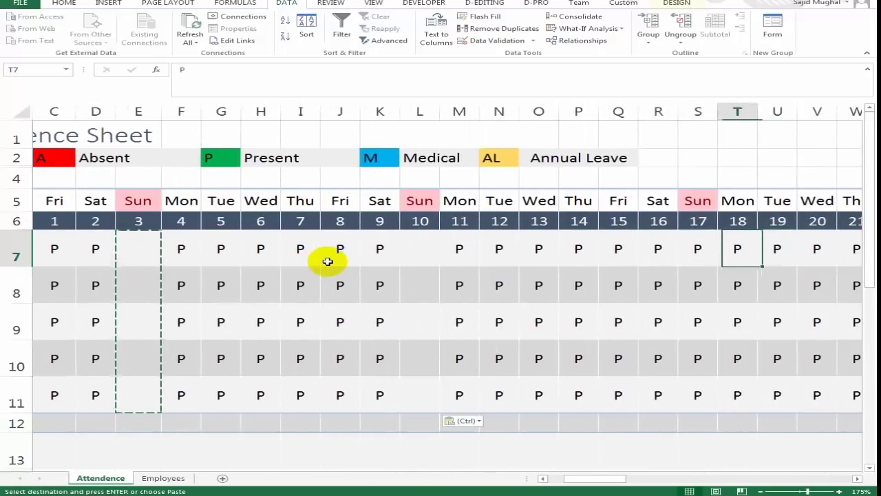
key("Left")
key("ctrl+v")
Step: Paste the blank cells over the attendance codes for Sunday, day 24, in cells Z7:Z11
key("Right")
key("Right")
key("Right")
key("Right")
key("Right")
key("Right")
key("Right")
key("Right")
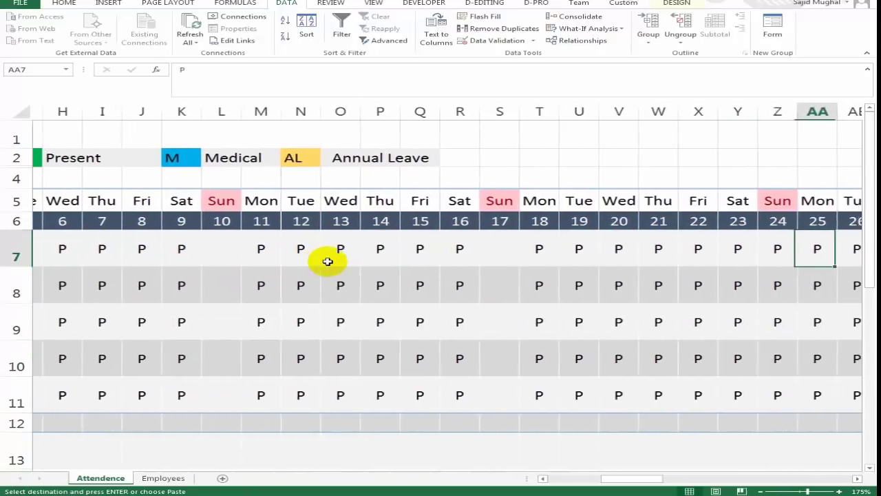
key("Left")
key("ctrl+v")
Step: Check the attendance entries for the last days of June, from day 25 to day 30
key("Right")
key("Right")
key("Right")
key("Right")
key("Right")
key("Right")
key("Right")
key("Right")
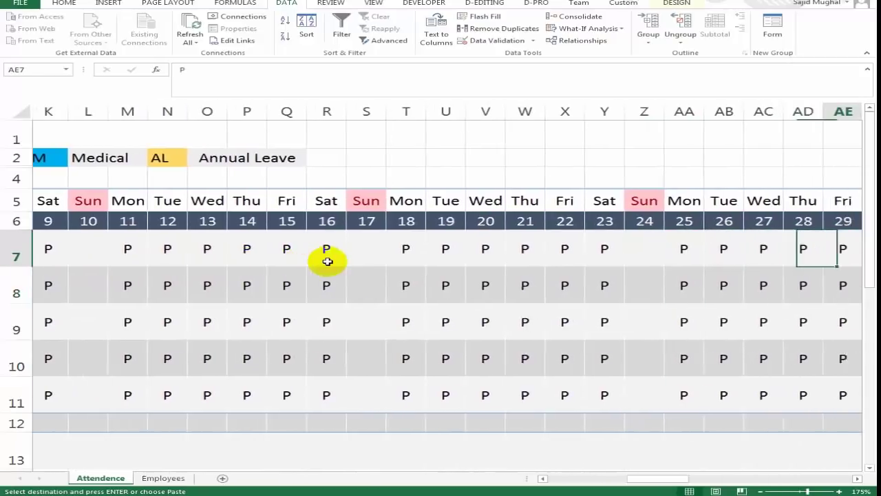
key("Left")
key("Left")
key("Left")
key("Left")
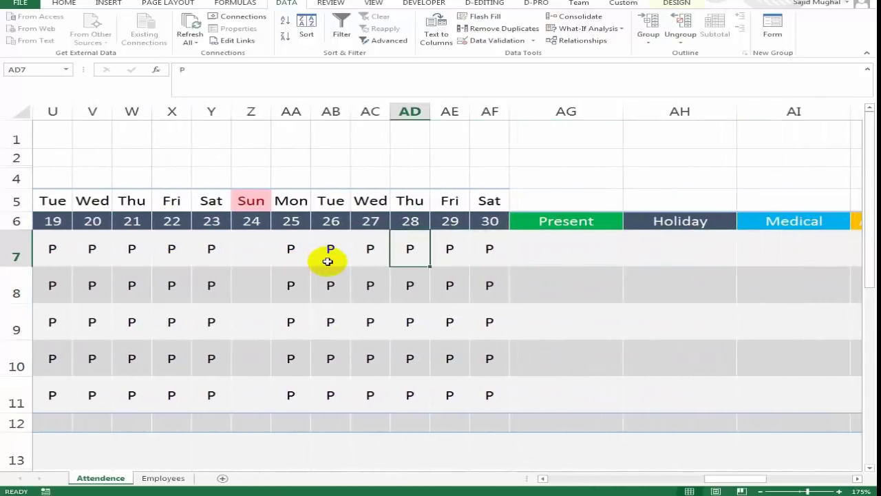
key("Down")
key("Left")
key("Left")
key("Right")
key("Left")
key("Up")
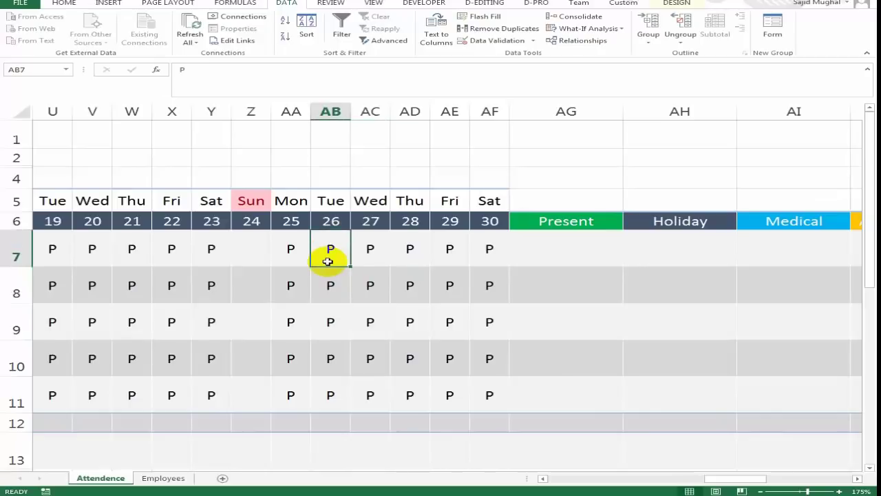
key("Down")
key("Up")
Step: Enter a capital H in cell N7 to mark a holiday for Employee 1 on day 12
key("Left")
key("Left")
key("Left")
key("Left")
key("Left")
key("Left")
key("Left")
key("Left")
key("Left")
key("Left")
key("Left")
key("Left")
key("Left")
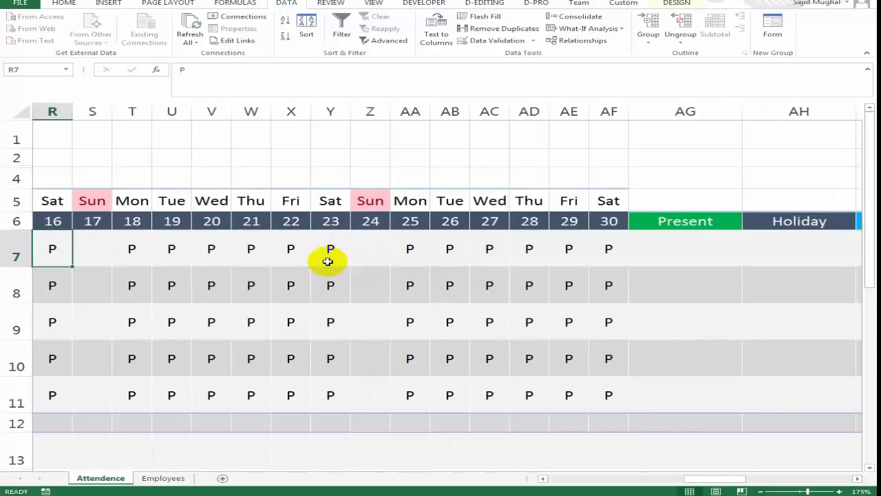
key("Left")
key("Left")
key("Left")
key("Left")
key("Left")
key("Left")
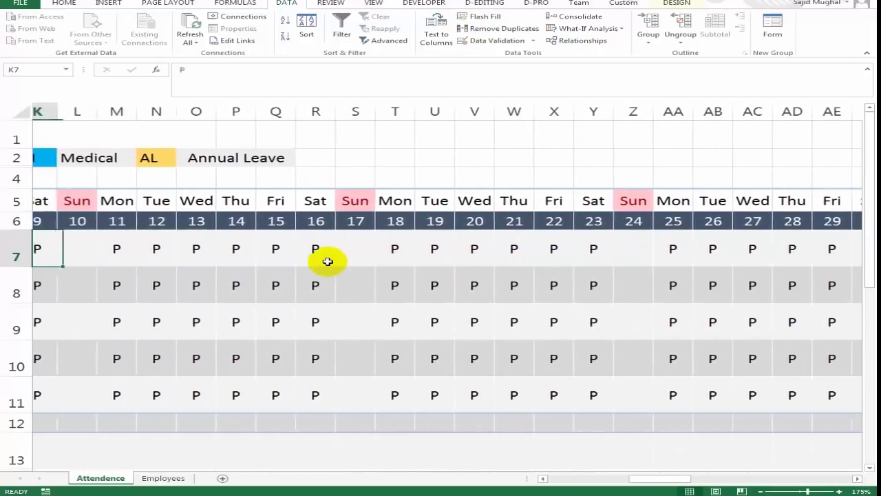
key("Right")
key("Right")
key("Right")
key("Right")
key("Right")
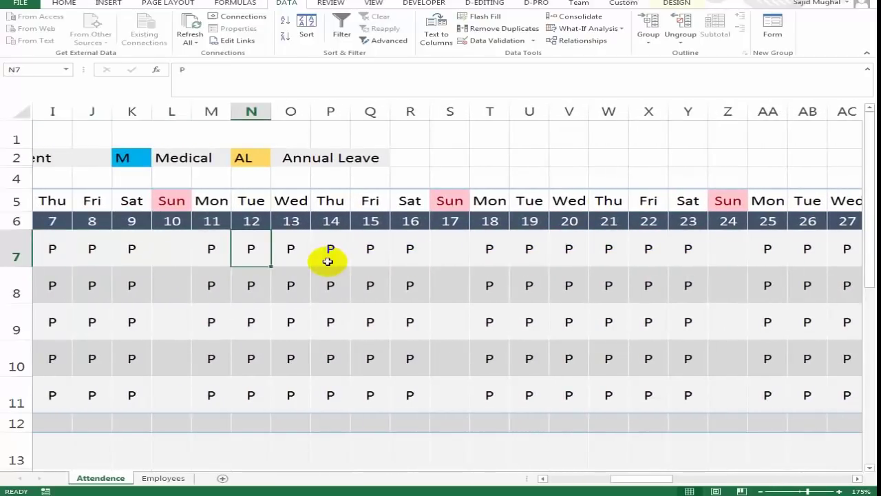
type("h")
key("Return")
key("Up")
type("H")
key("Return")
Step: Fill the H down through cell N11 so day 12 is a holiday for all five employees
key("Up")
key("shift+Down")
key("shift+Down")
key("shift+Down")
key("shift+Down")
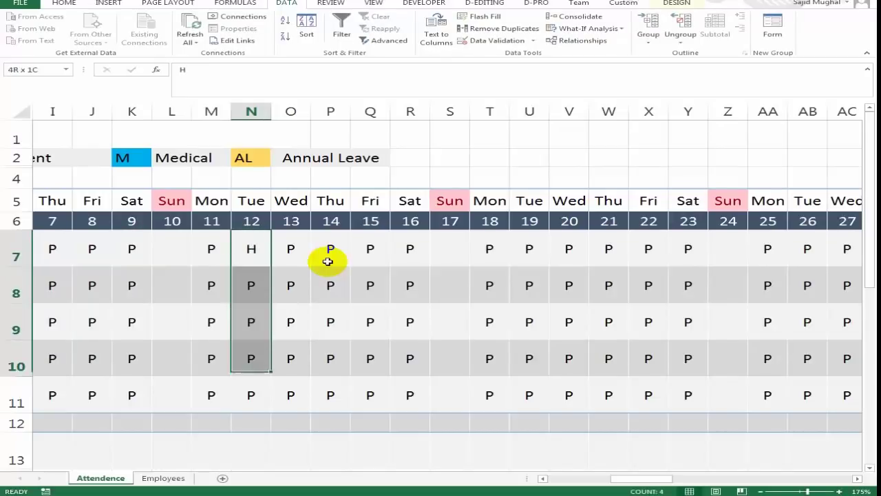
key("ctrl+d")
key("Right")
key("Right")
key("Right")
key("Right")
key("Right")
key("Right")
key("Right")
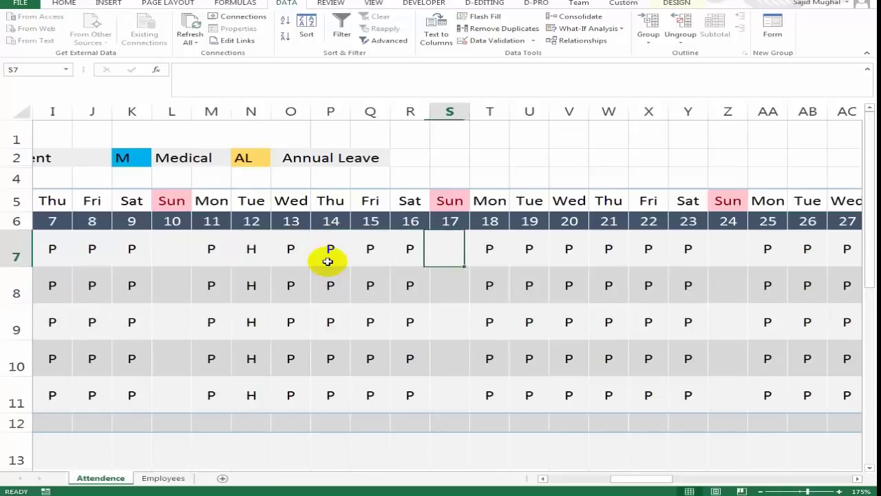
Step: Freeze panes at cell C7 to lock the header rows 1 to 6 and the employee name columns A and B
key("Left")
key("Left")
key("Left")
key("Left")
key("Left")
key("Left")
key("Left")
key("Left")
key("Left")
key("Left")
key("Left")
key("Left")
key("Left")
key("Left")
key("Left")
key("Left")
key("Left")
key("Left")
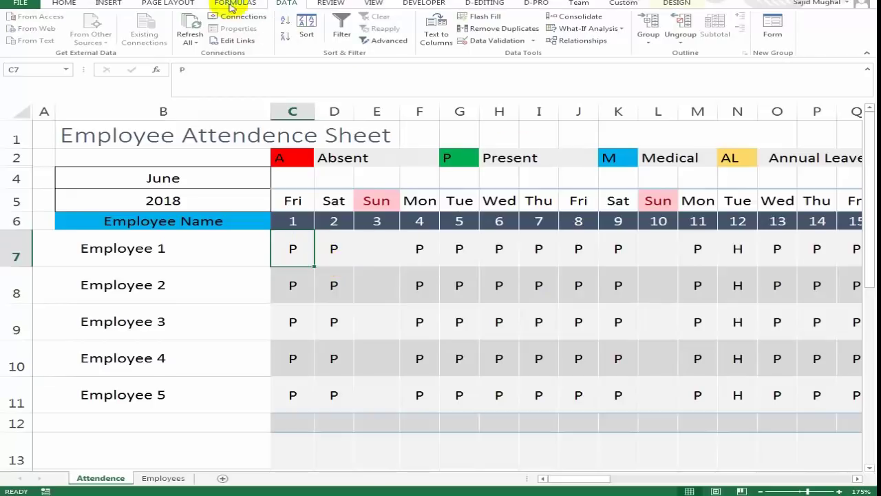
left_click(374, 4)
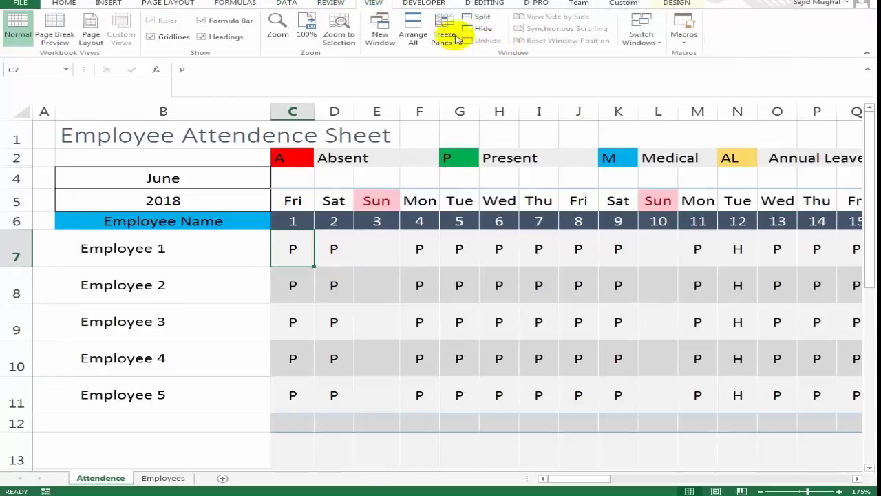
left_click(334, 257)
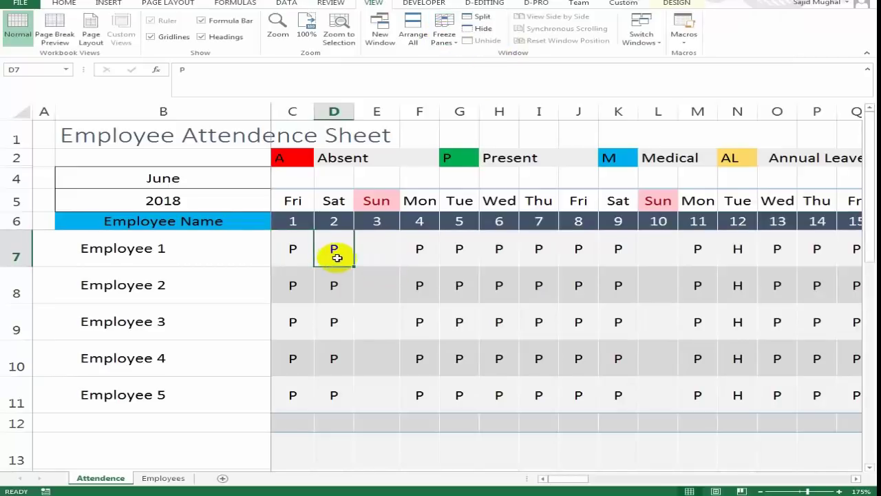
Step: Examine row 7 across the June days and summary columns to check how the frozen headers and employee names behave
key("Right")
key("Right")
key("Right")
key("Right")
key("Right")
key("Right")
key("Right")
key("Right")
key("Right")
key("Right")
key("Right")
key("Right")
key("Right")
key("Right")
key("Right")
key("Right")
key("Right")
key("Right")
key("Right")
key("Right")
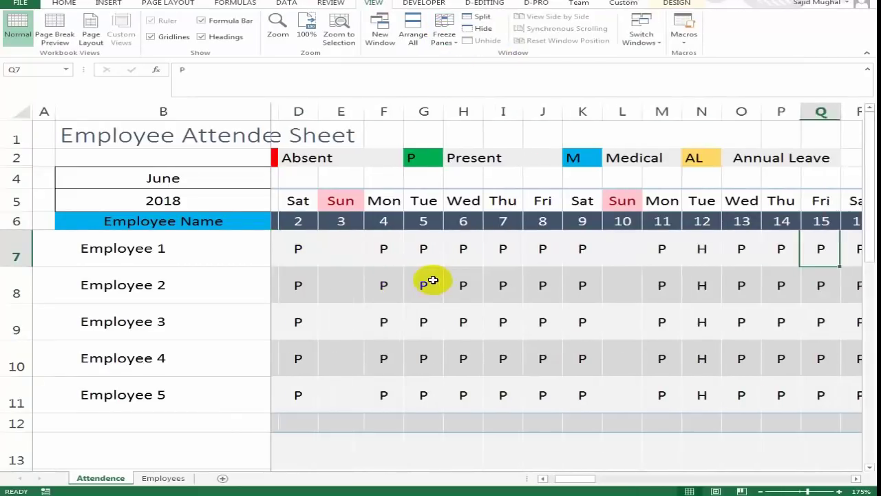
key("Right")
key("Right")
key("Right")
key("Right")
key("Right")
key("Right")
key("Right")
key("Right")
key("Right")
key("Left")
key("Left")
key("Left")
key("Left")
key("Left")
key("Left")
key("Left")
key("Left")
key("Left")
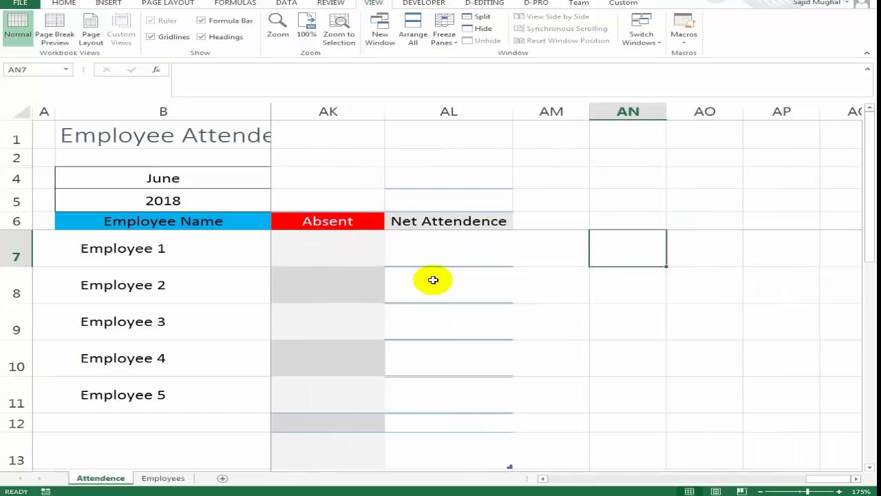
key("Right")
key("Left")
key("Left")
key("Right")
key("Right")
key("Left")
key("Left")
key("Left")
key("Left")
key("Left")
key("Left")
key("Left")
key("Left")
key("Left")
Step: Enter a capital M in cell AB8 to mark medical leave for Employee 2 on day 26
key("Right")
key("Down")
key("Right")
key("Left")
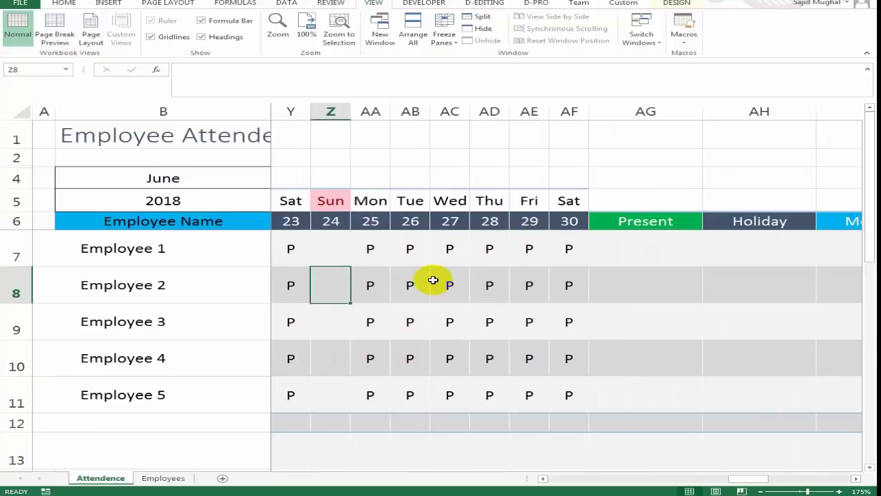
key("Right")
key("Right")
type("m")
key("Return")
key("Up")
type("M")
key("Return")
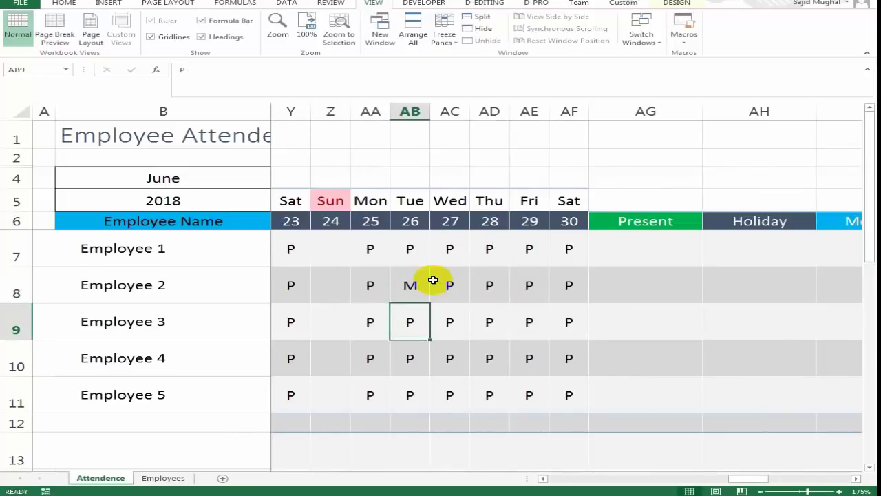
Step: Enter M in cells AB9 and AD9 to mark medical leave for Employee 3 on days 26 and 28
type("M")
key("Right")
key("Right")
key("Return")
Step: Look over the attendance summary columns that follow day 30, starting from Present
key("Up")
key("Right")
key("Right")
key("Right")
key("Right")
key("Right")
key("Left")
key("Up")
key("Up")
key("Right")
key("Right")
key("Left")
key("Left")
key("Left")
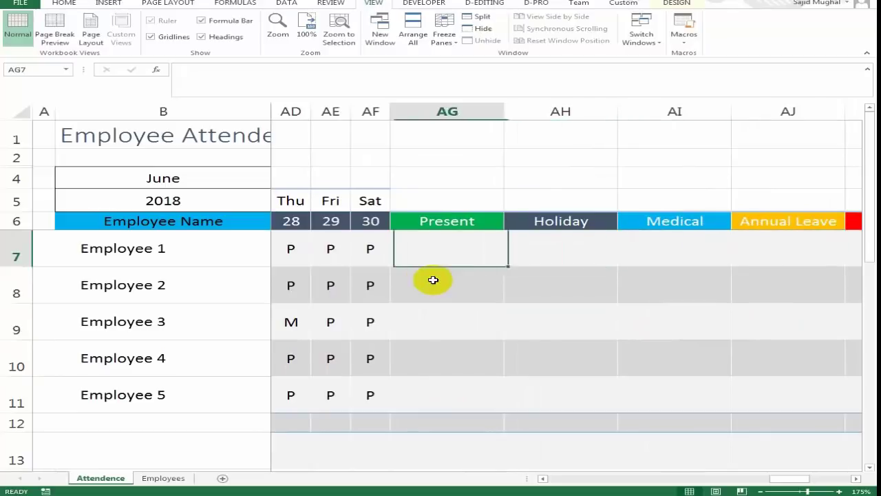
Step: Enter AL in cell AC7 to mark annual leave for Employee 1 on day 27
key("Left")
key("Left")
key("Left")
key("Left")
key("Left")
key("Right")
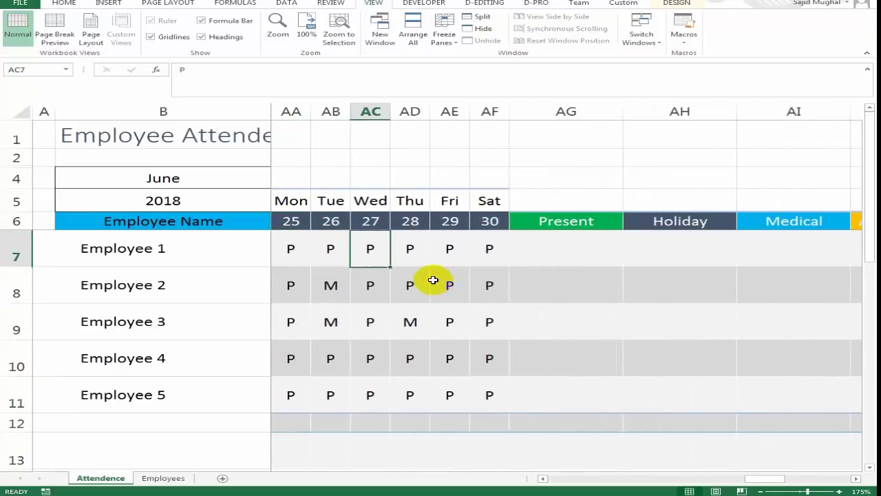
type("AL")
key("Return")
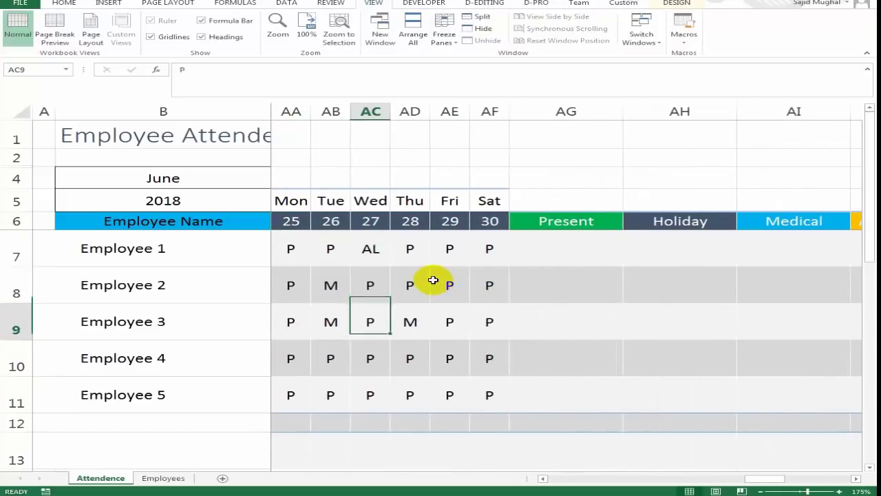
Step: Enter AL in cells AB10 and AA10 to mark annual leave for Employee 4 on days 26 and 25
key("Down")
key("Down")
key("Left")
type("AL")
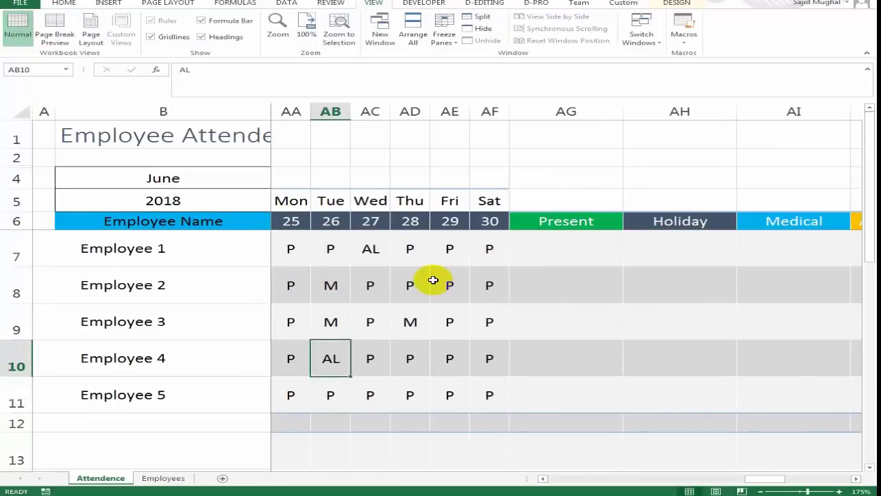
key("Left")
type("AL")
key("Return")
Step: Examine Employee 4's row from day 27 through the Absent summary column
key("Up")
key("Right")
key("Right")
key("Right")
key("Right")
key("Right")
key("Right")
key("Right")
key("Right")
key("Right")
key("Right")
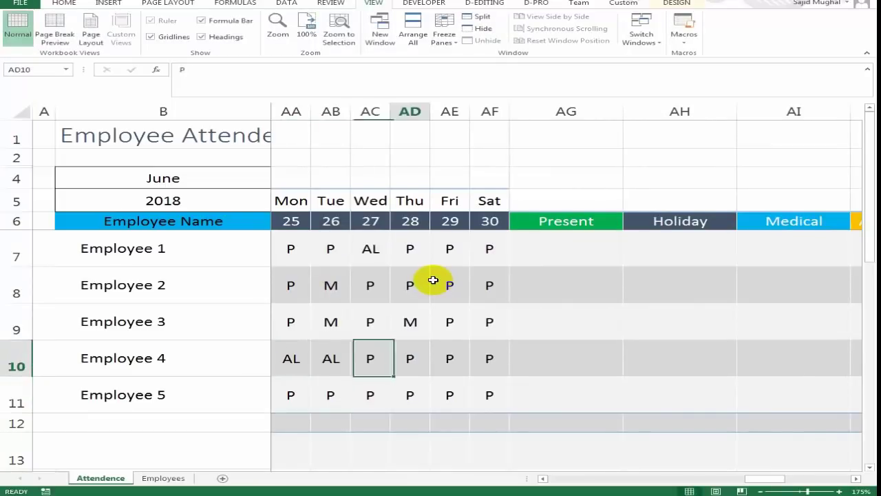
key("Right")
key("Left")
key("Left")
key("Left")
key("Left")
key("Left")
key("Left")
key("Left")
key("Left")
key("Left")
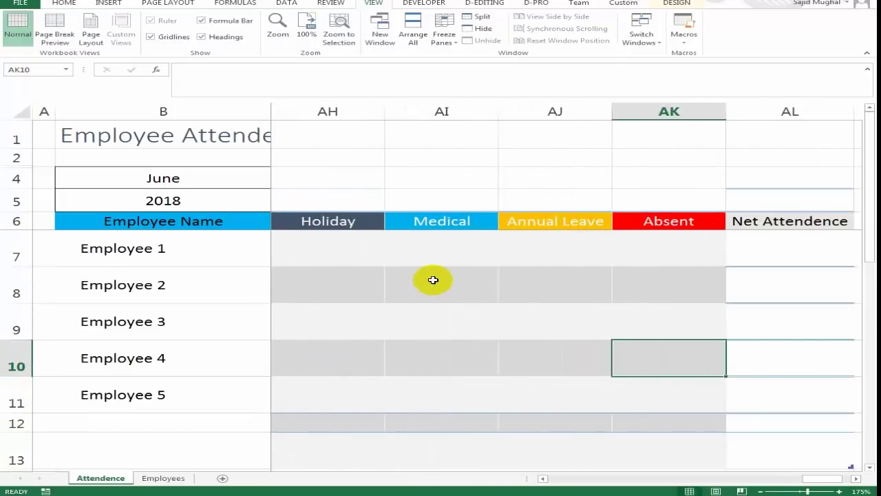
Step: Enter AL in cell AC10 for Employee 4 on day 27
type("AL")
key("ctrl+Return")
type("aL")
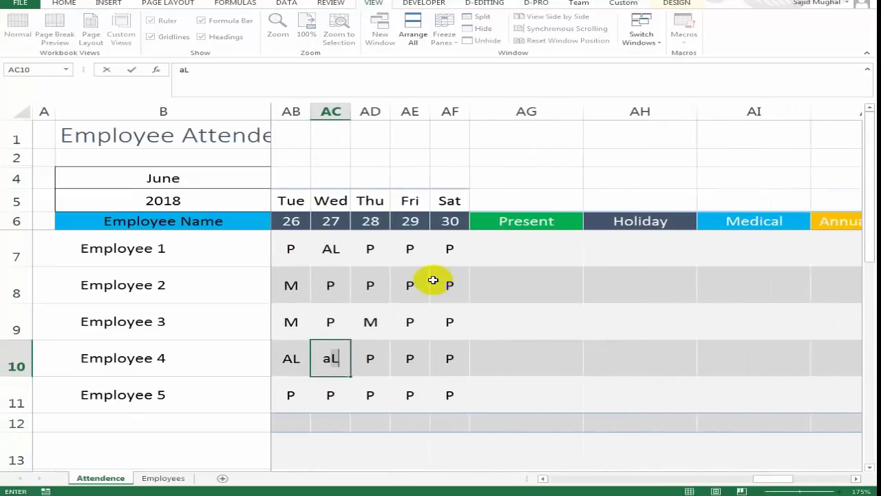
key("ctrl+Return")
key("Up")
key("Down")
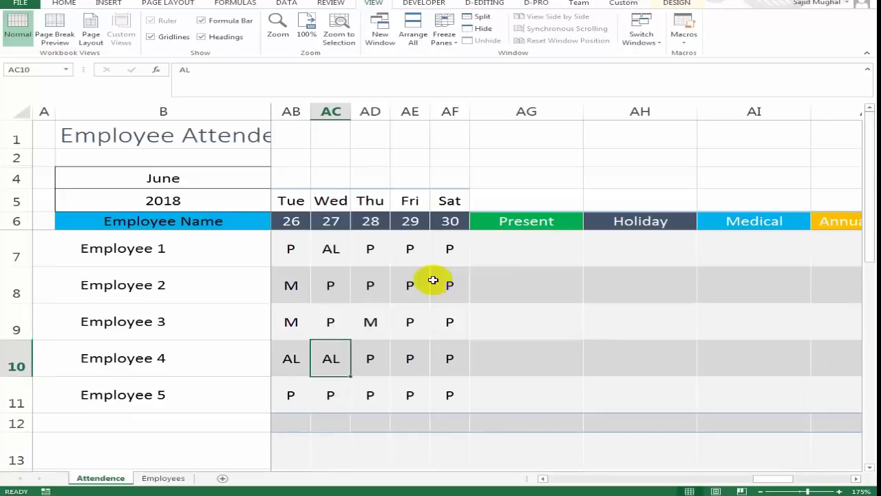
Step: Set cell AC10 to A to mark Employee 4 absent on day 27
type("AL")
key("Up")
key("Down")
type("A")
key("Return")
key("Up")
Step: Enter A in cells AE8 and AE10 to mark Employees 2 and 4 absent on day 29
key("Right")
key("Up")
key("Up")
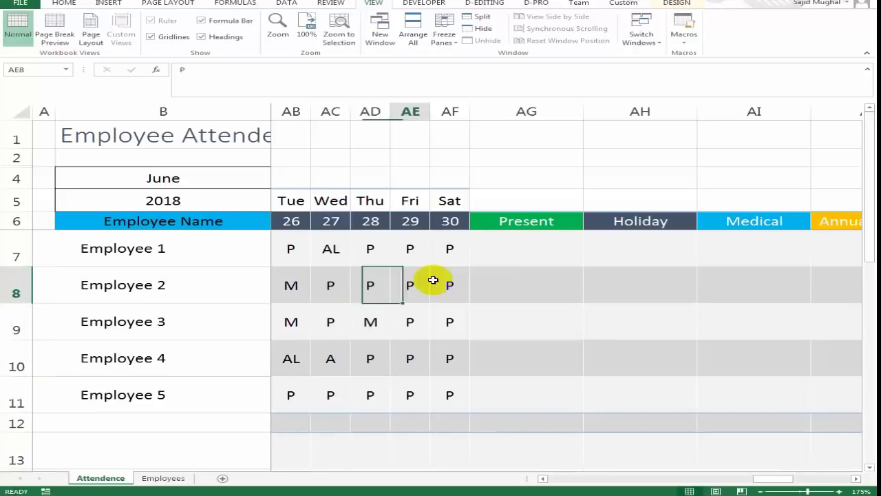
key("Right")
type("A")
key("Return")
key("Down")
type("A")
key("Return")
Step: Check the summary columns beside the June entries, finishing at the Present header in cell AG6
key("Up")
key("Right")
key("Right")
key("Right")
key("Right")
key("Right")
key("Right")
key("Left")
key("Left")
key("Left")
key("Left")
key("Left")
key("Left")
key("Right")
key("Right")
key("Up")
key("Up")
key("Up")
key("Up")
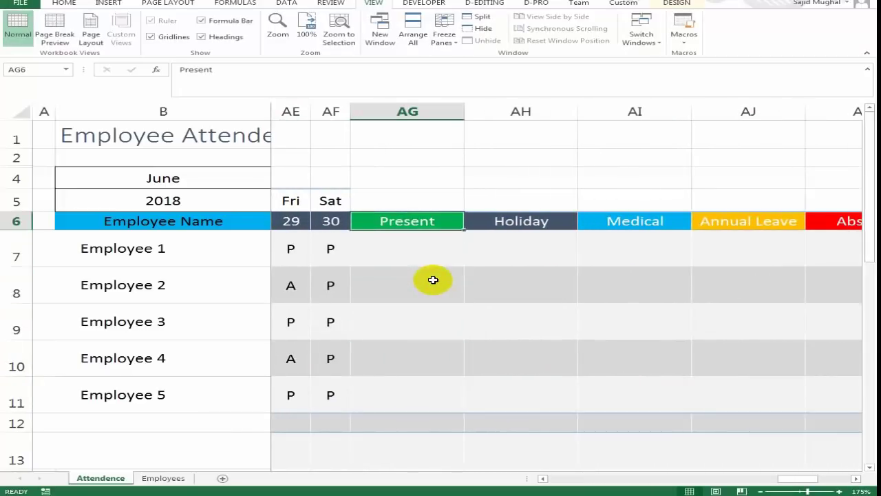
Step: Enter =COUNTIF(Attendence[@[1]:[30]],"P") in cell AG7 to count the days each employee was present
key("Down")
key("Left")
key("Right")
type("=")
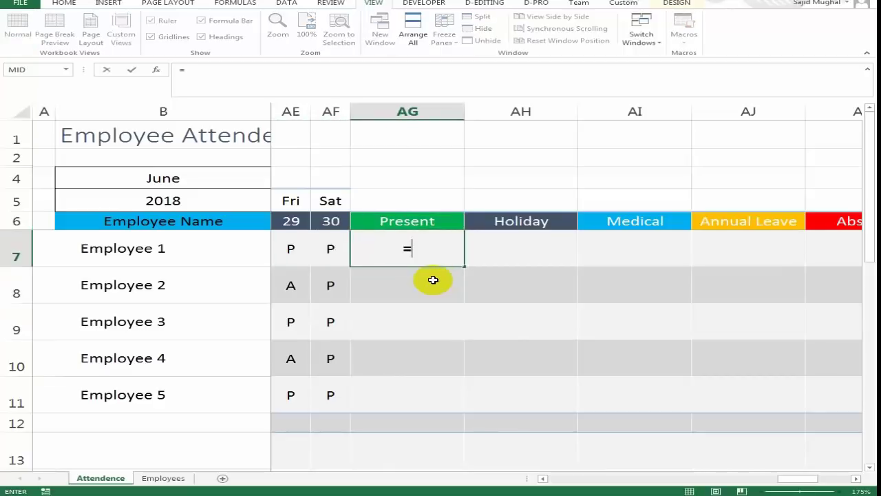
type("COUN")
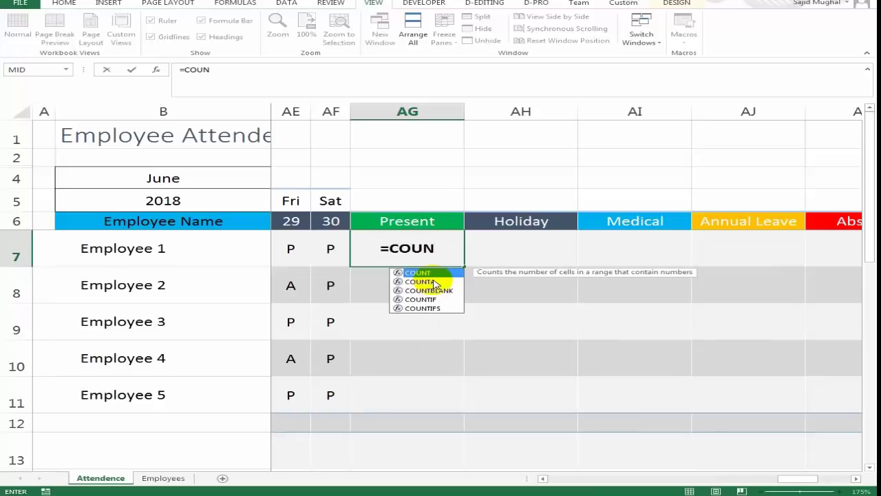
type("TIF")
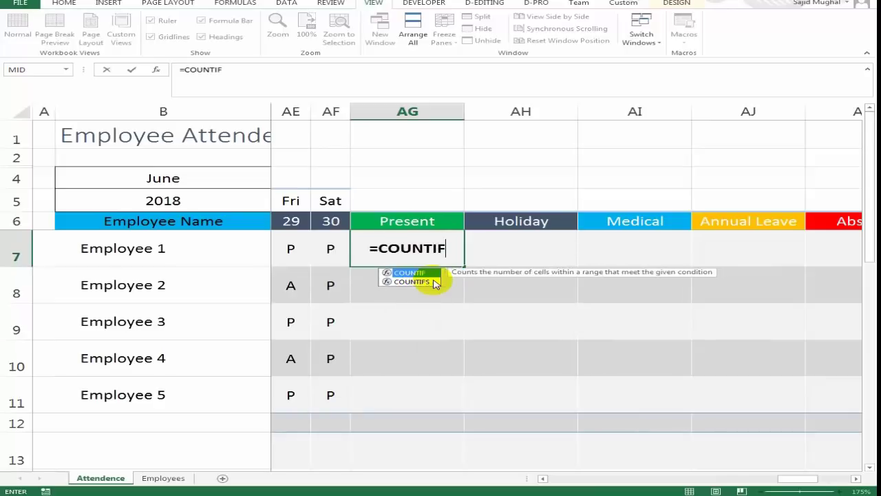
type("([@30")
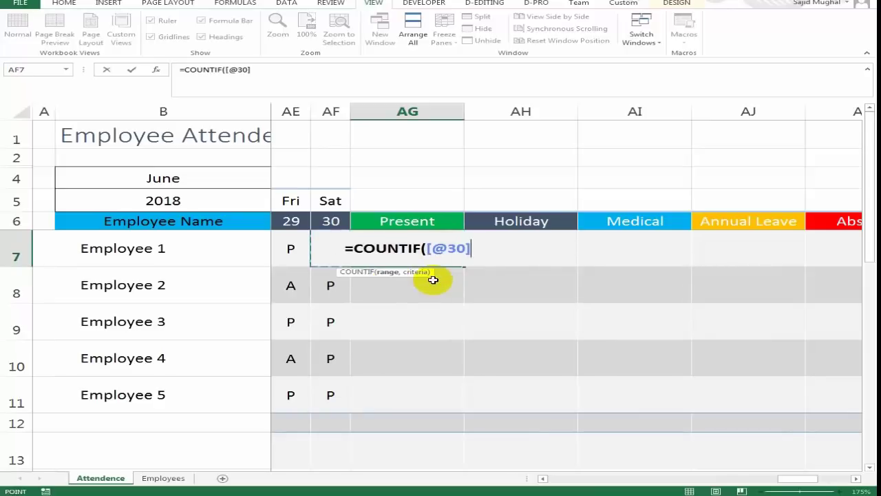
key("Left")
key("Left")
key("Right")
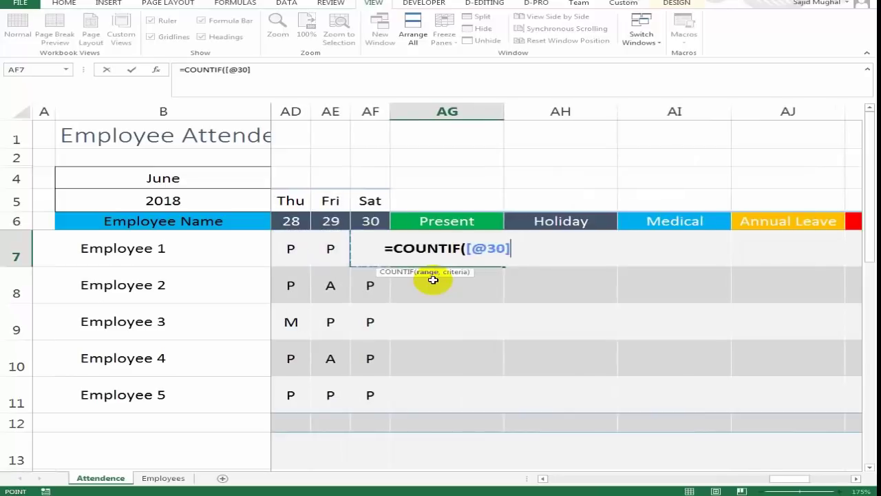
key("shift+Left")
key("shift+Left")
key("shift+Left")
key("shift+Left")
key("shift+Left")
key("shift+Left")
key("shift+Left")
key("shift+Left")
key("shift+Left")
key("shift+Left")
key("shift+Left")
key("shift+Left")
key("shift+Left")
key("shift+Left")
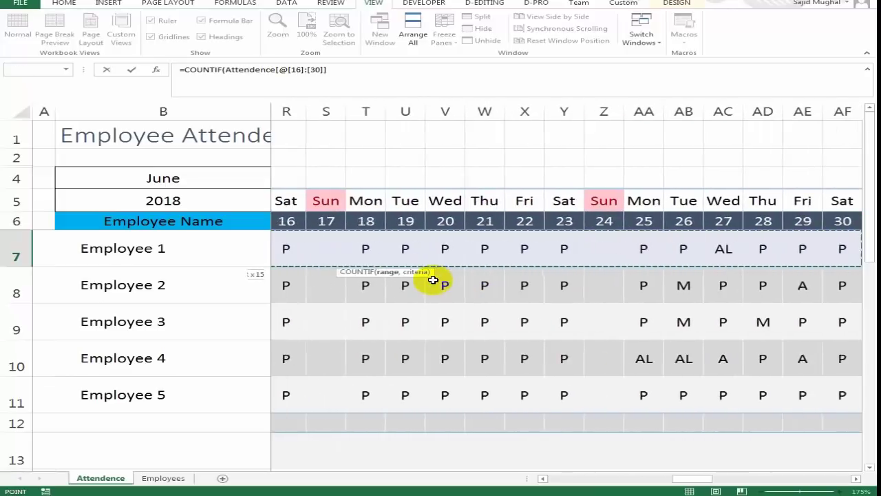
key("shift+Left")
key("shift+Left")
key("shift+Left")
key("shift+Left")
key("shift+Left")
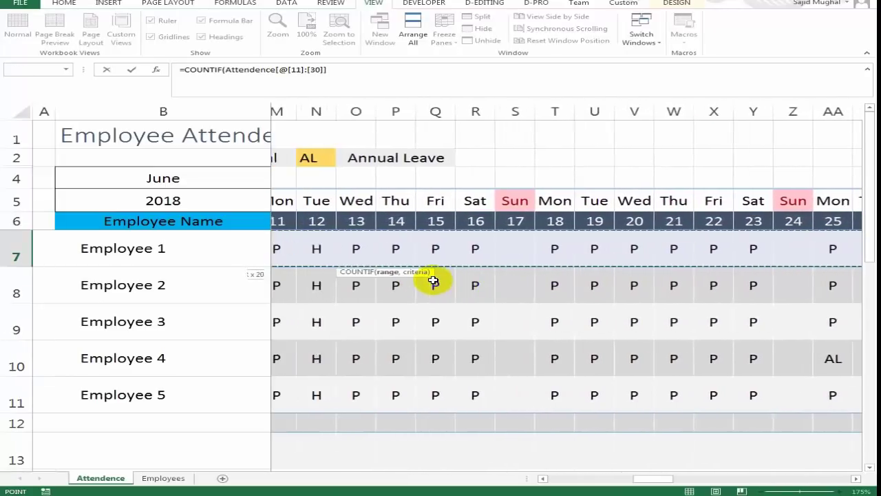
key("shift+Left")
key("shift+Left")
key("shift+Left")
key("shift+Left")
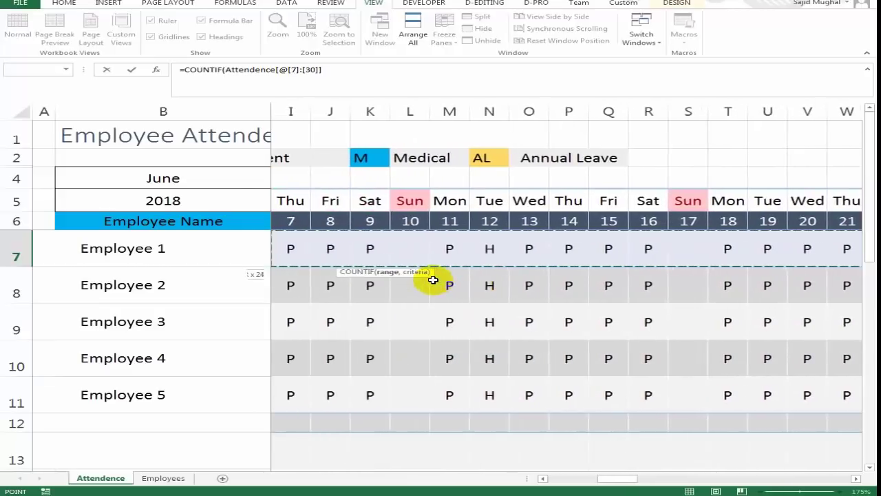
key("shift+Left")
key("shift+Left")
key("shift+Left")
key("shift+Left")
key("shift+Left")
key("shift+Left")
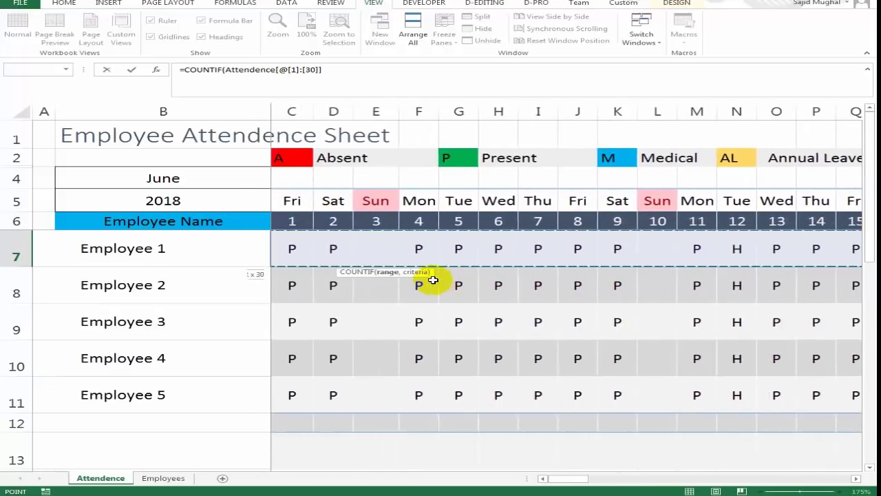
key("shift+Right")
key("shift+Right")
key("shift+Right")
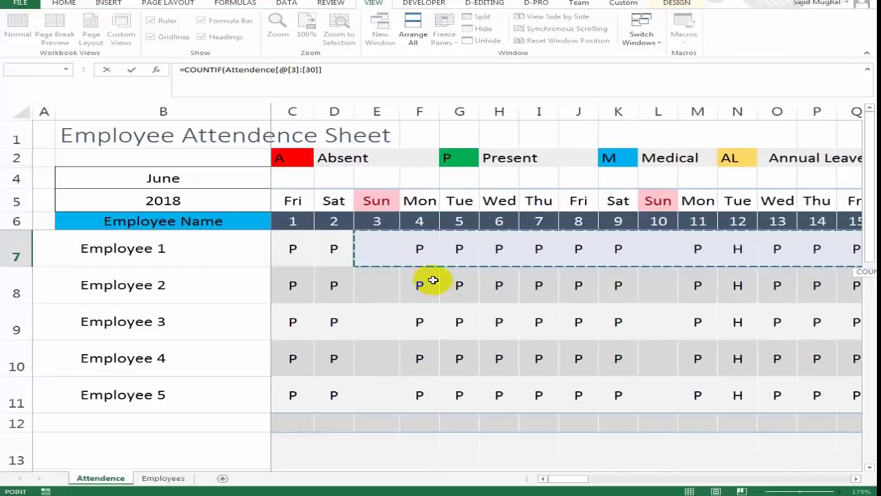
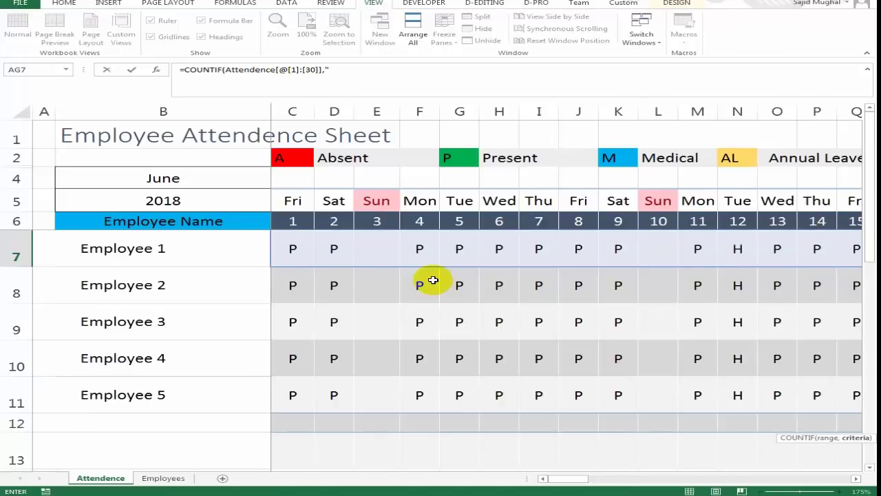
key("ctrl+Return")
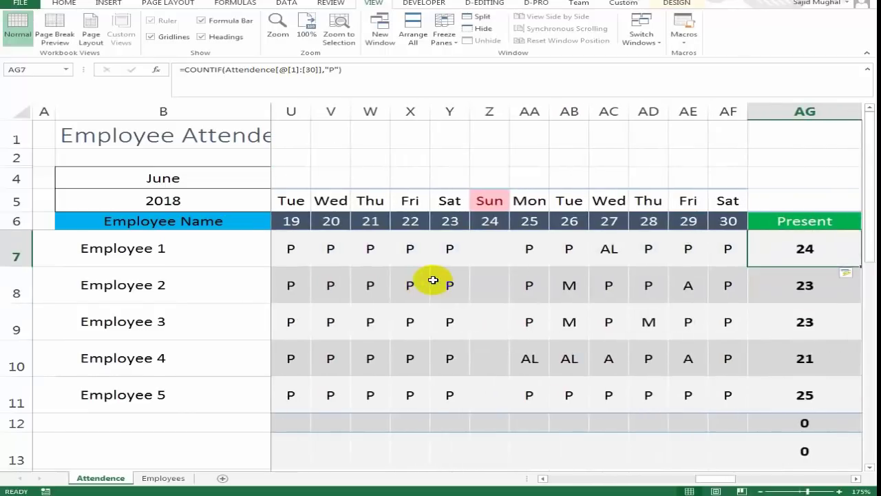
Step: Clear the surplus Present formula from cell AG13 below the employee rows
key("F2")
key("Return")
key("Down")
key("Down")
key("Down")
key("Down")
key("Down")
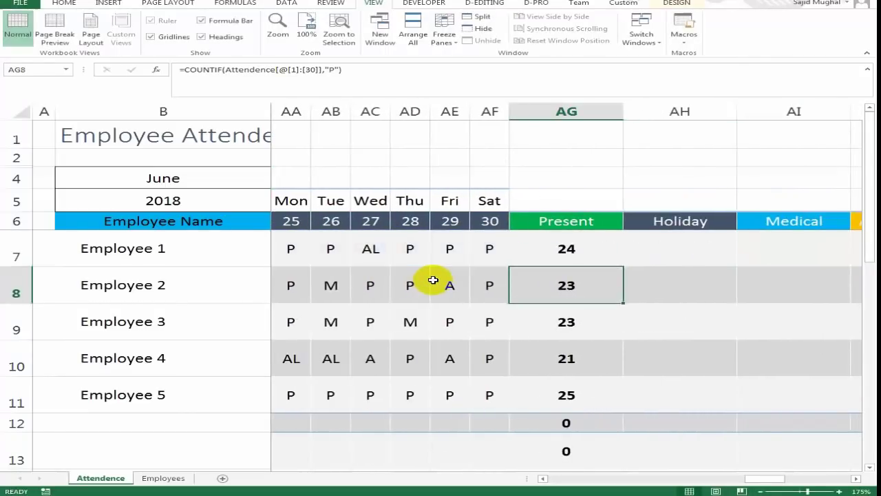
key("Up")
key("Down")
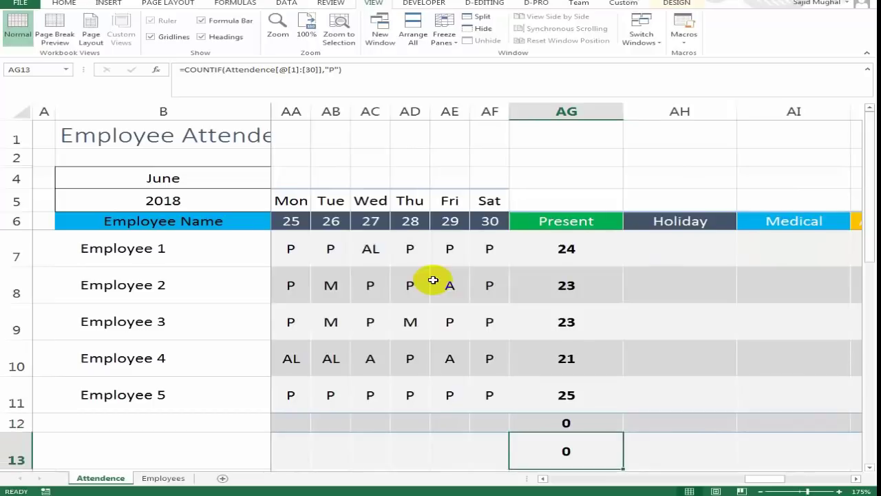
Step: Total the employees' Present counts in cell AG12 with =SUM(AG7:AG11)
key("Up")
type("=SUM(")
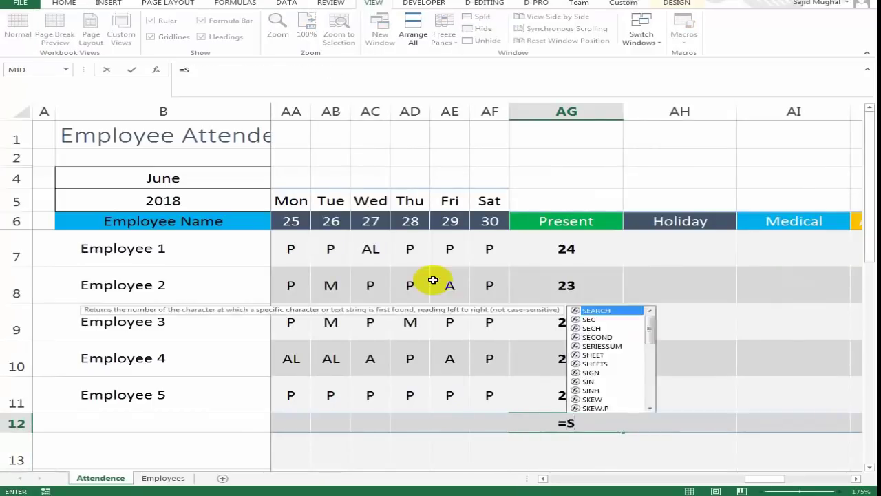
key("Up")
key("shift+Up")
key("shift+Up")
key("shift+Up")
key("shift+Up")
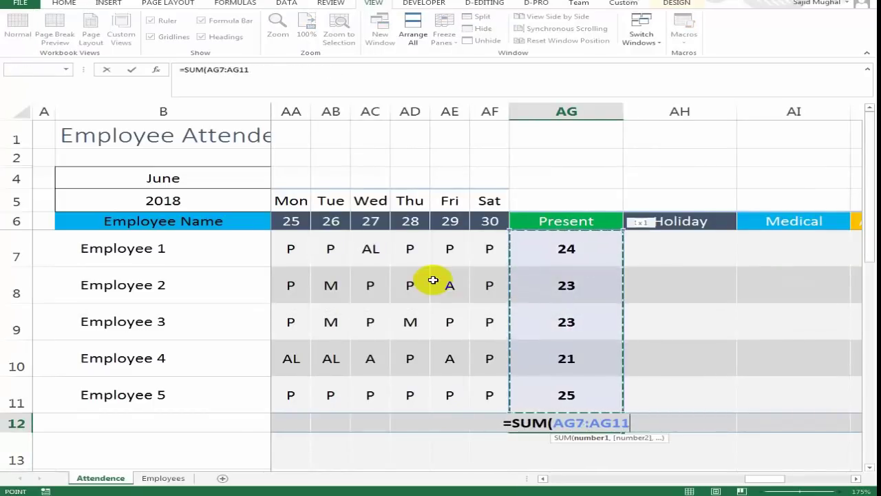
key("ctrl+Return")
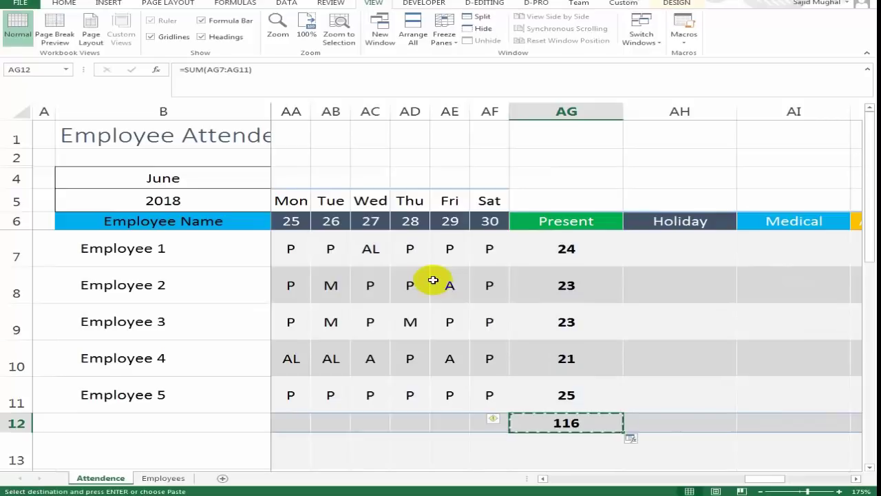
Step: Clear the total formula from cell AG12
key("Up")
key("Down")
key("Delete")
Step: Copy the COUNTIF formula text from cell AG7 into the Holiday cell AH7
key("Up")
key("Up")
key("Up")
key("Up")
key("Up")
key("Right")
key("Left")
key("F2")
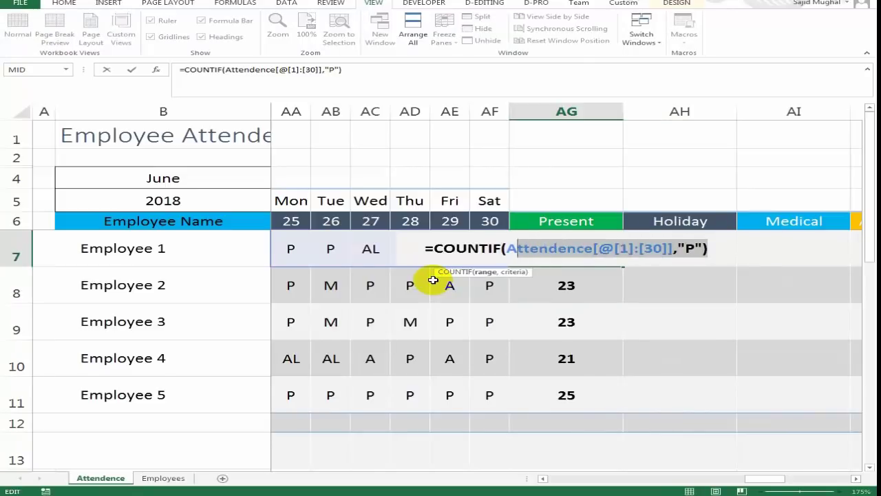
key("Tab")
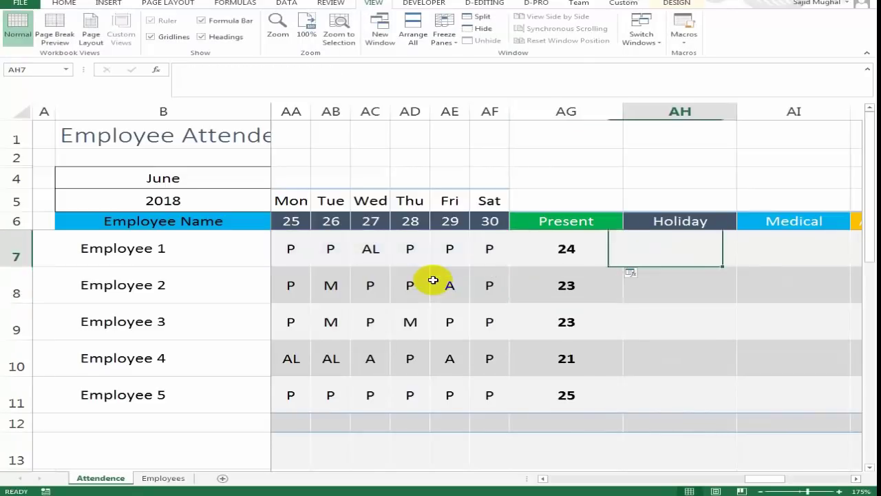
key("Tab")
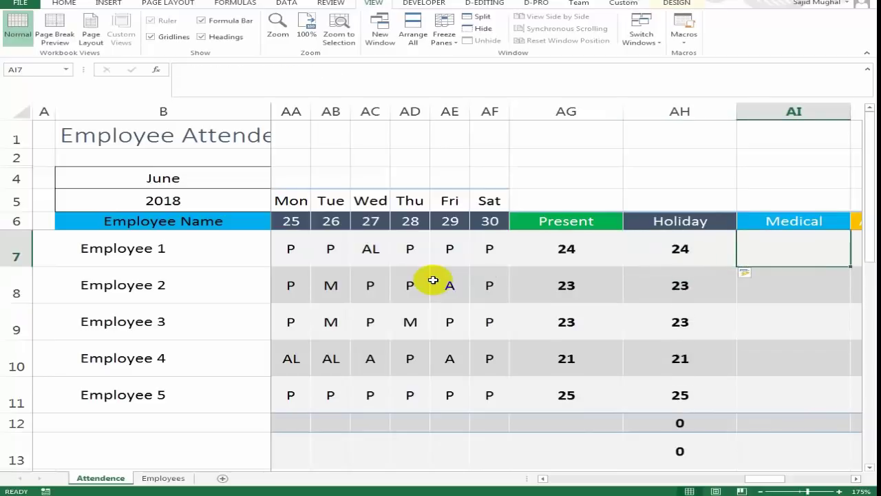
Step: Paste the same COUNTIF formula into the Medical, Annual Leave and Absent cells AI7, AJ7 and AK7
key("ctrl+v")
key("Right")
key("Right")
key("Left")
key("ctrl+v")
key("Tab")
key("ctrl+v")
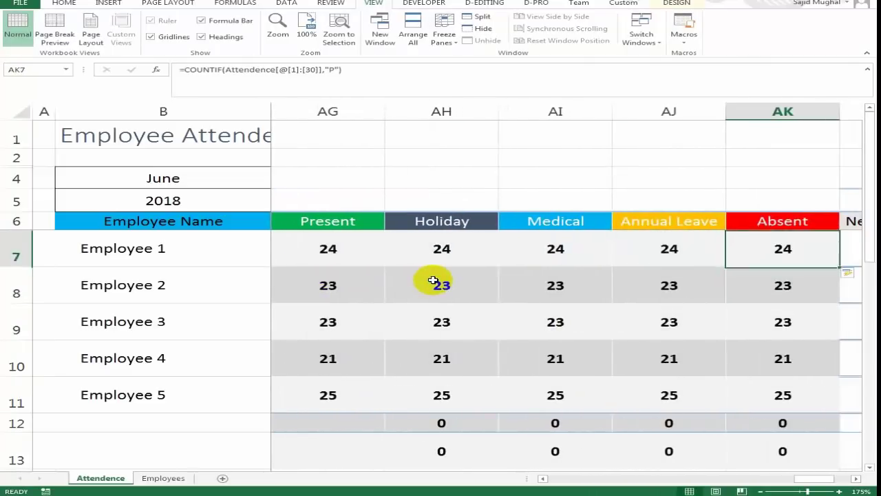
Step: Change the COUNTIF criterion in the Holiday cell AH7 to "H"
key("Left")
key("Left")
key("Right")
key("F2")
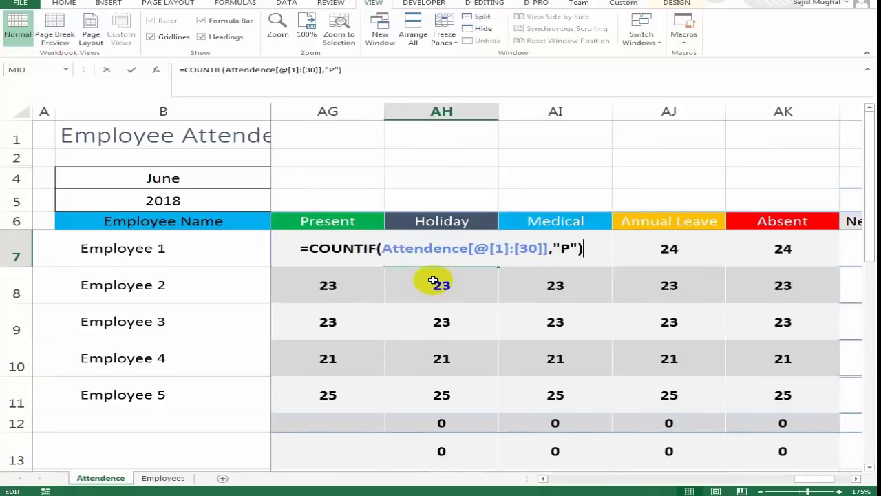
key("Left")
key("Left")
key("BackSpace")
type("H")
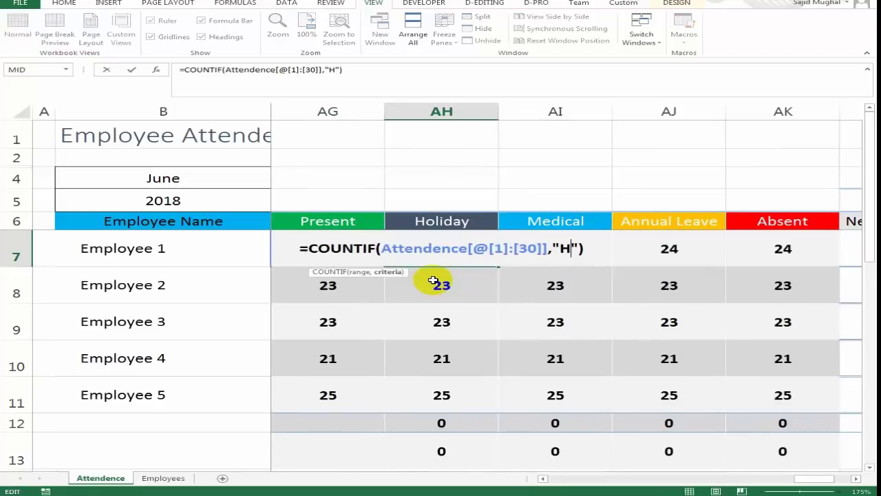
key("ctrl+Return")
key("Down")
key("Up")
key("Right")
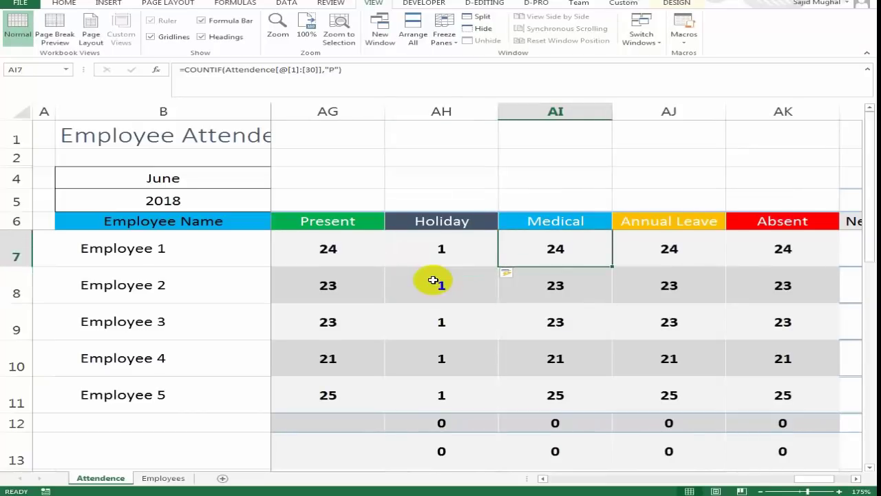
key("F2")
key("Left")
key("Left")
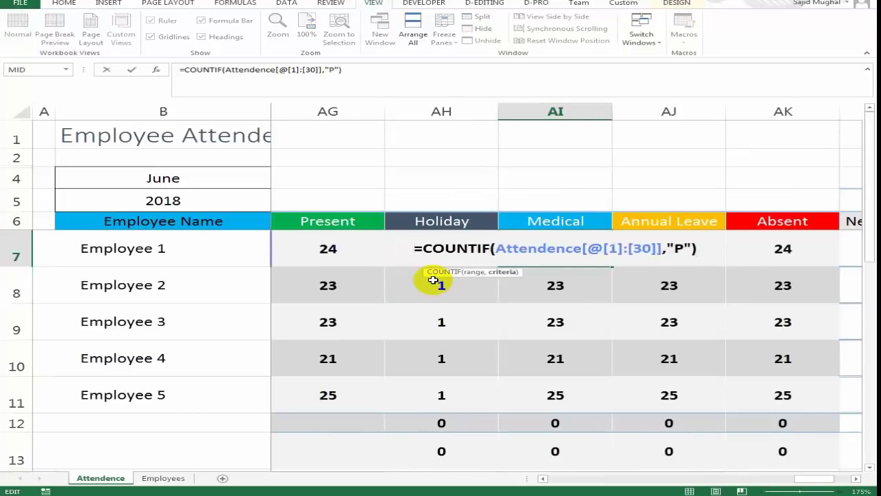
key("Escape")
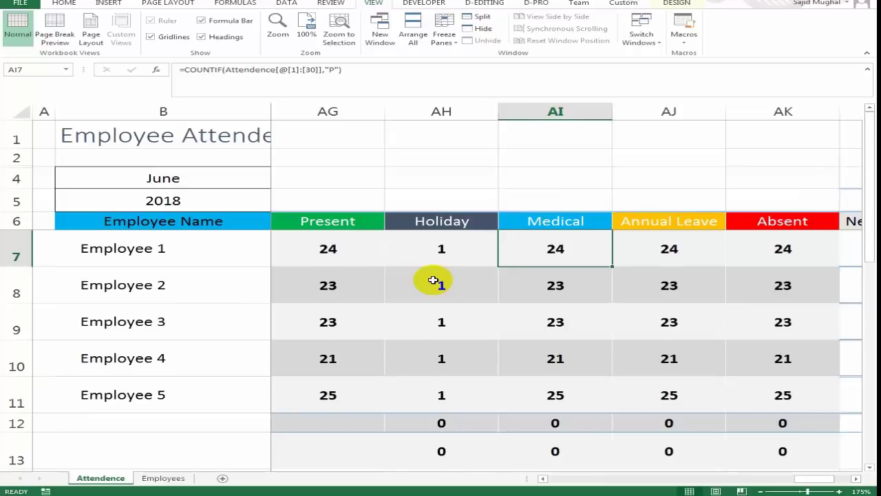
type("=COUNT")
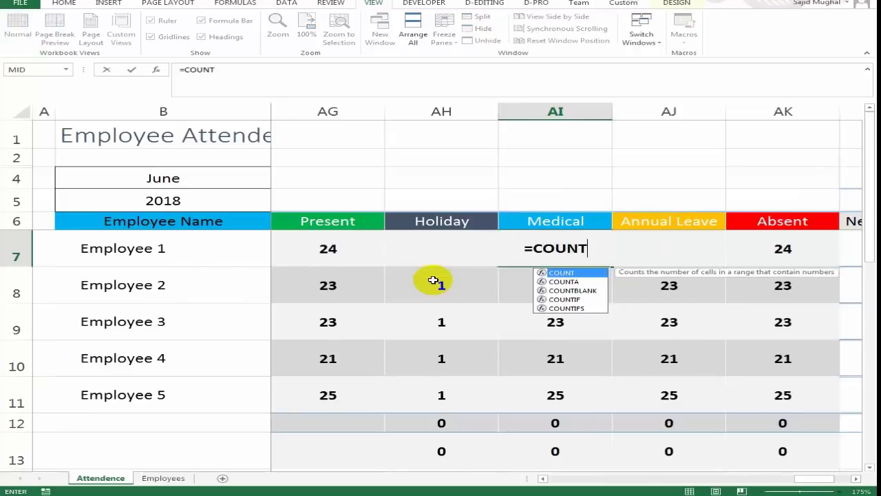
key("Down")
key("Down")
key("Tab")
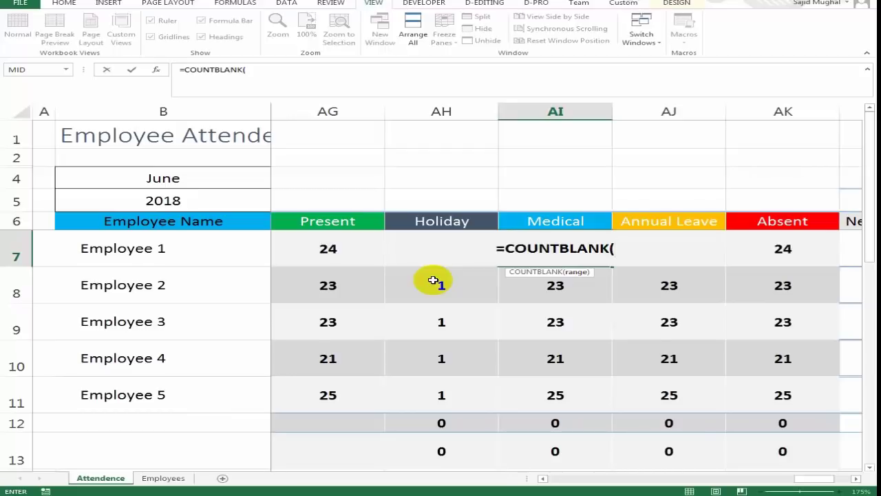
key("Escape")
Step: Replace the function in the Medical formula in cell AI7 with COUNTBLANK
key("Down")
key("Up")
key("F2")
key("Left")
key("Left")
key("Left")
key("Left")
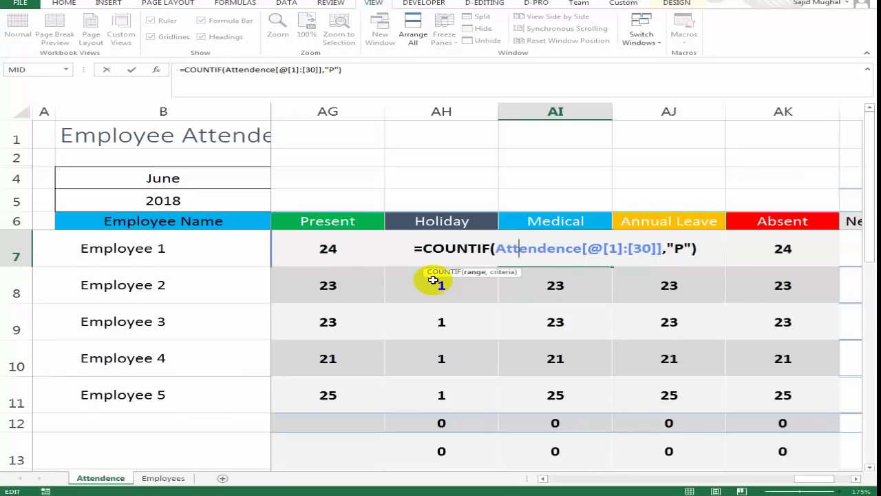
key("BackSpace")
key("BackSpace")
key("BackSpace")
key("BackSpace")
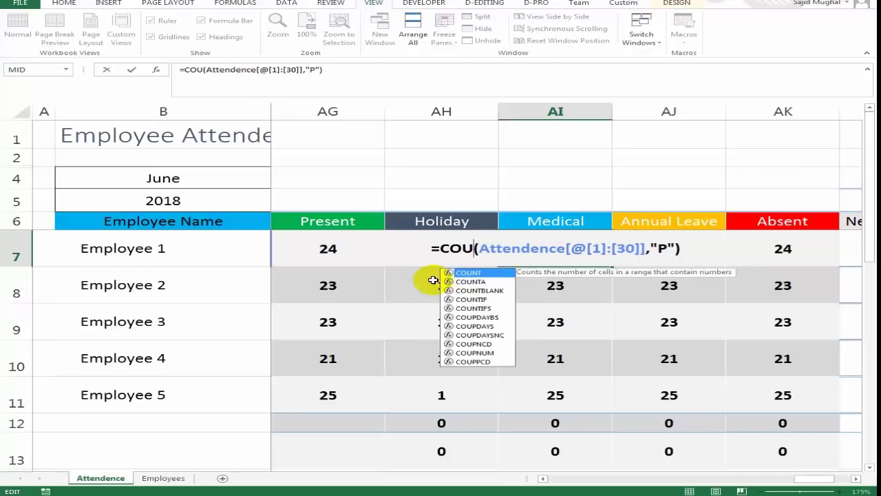
type("NT")
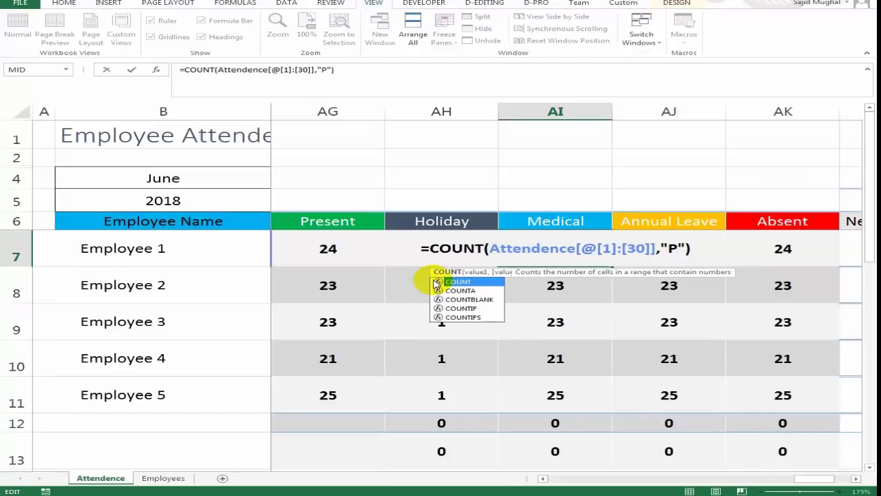
key("Down")
key("Down")
key("Tab")
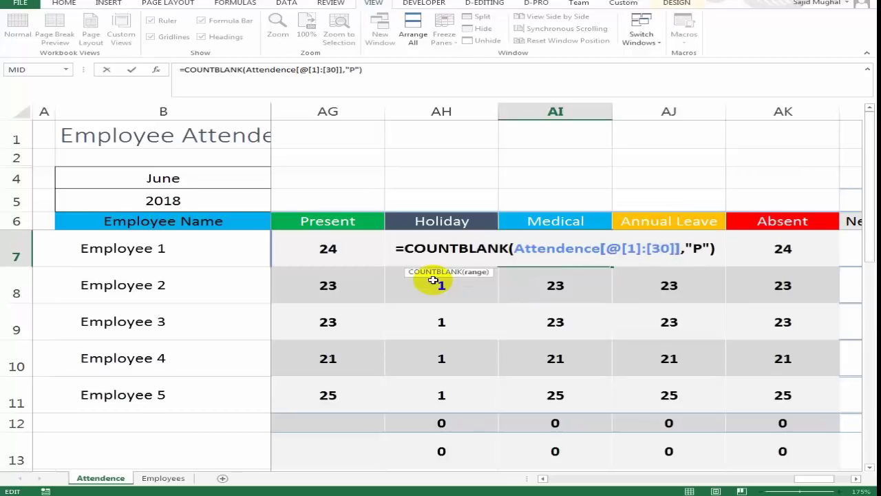
Step: Remove the "P" criterion from the AI7 formula so it reads =COUNTBLANK(Attendence[@[1]:[30]]), and apply it to the Medical column
type("(")
key("BackSpace")
type(")")
key("Delete")
key("Delete")
key("Delete")
key("Delete")
key("Delete")
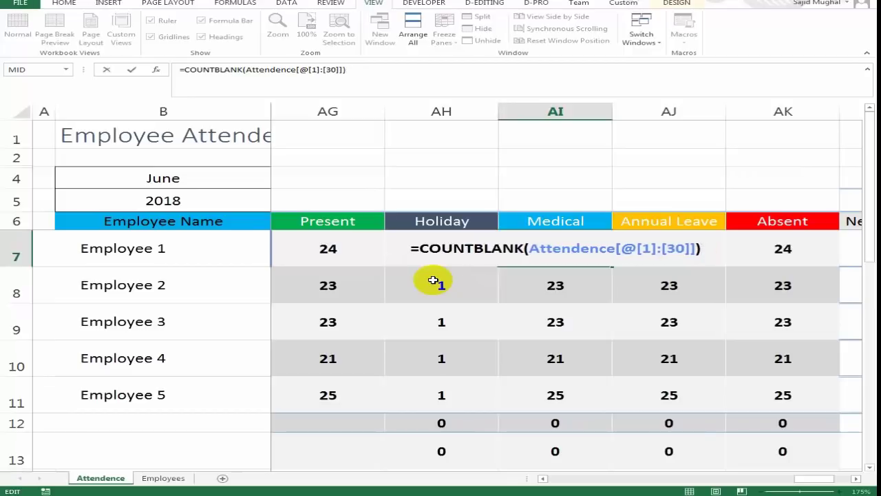
key("ctrl+Return")
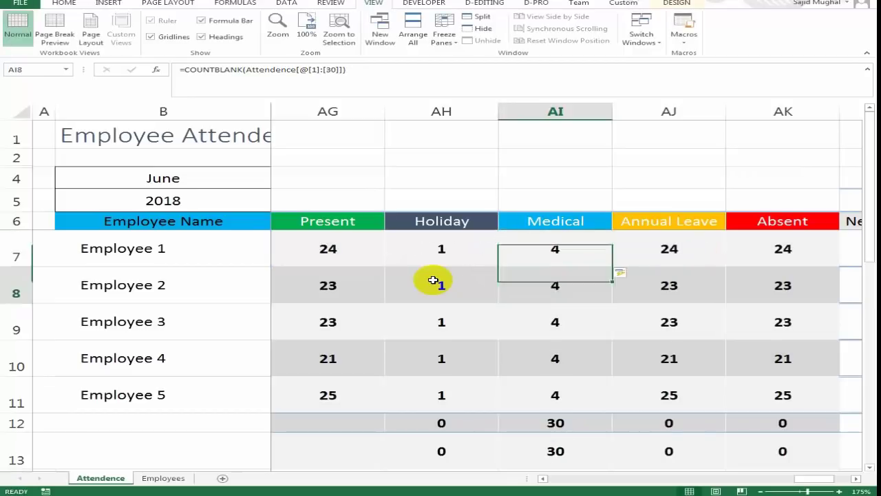
key("Left")
key("Right")
key("Right")
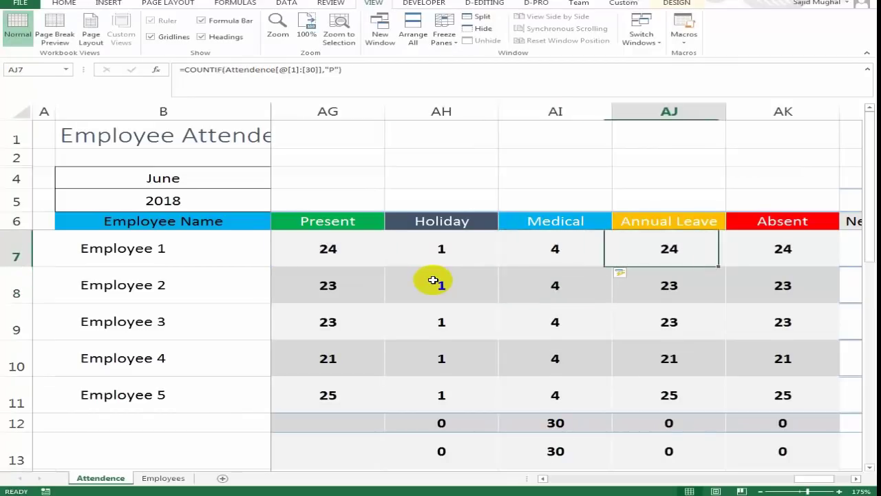
Step: Clear the surplus formulas below the employee rows in the Holiday to Absent columns, cells AH12:AK14
key("Left")
key("ctrl+Down")
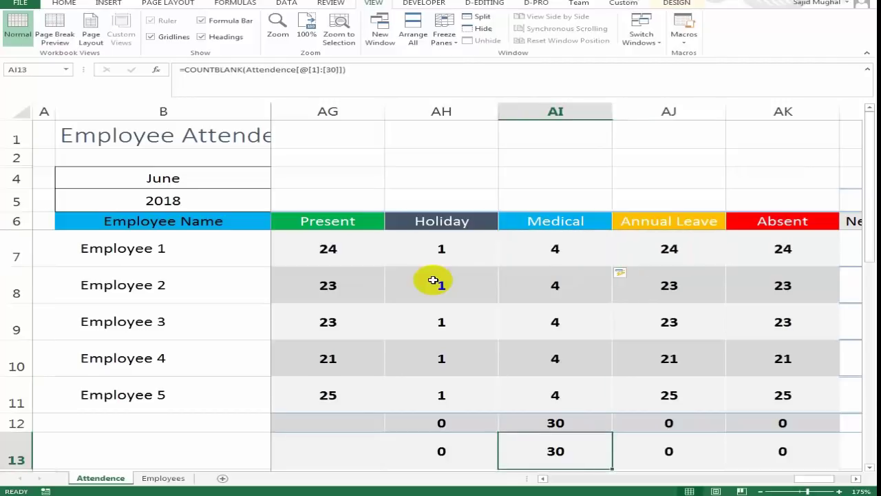
key("Left")
key("Up")
key("shift+Right")
key("shift+Right")
key("shift+Right")
key("shift+Down")
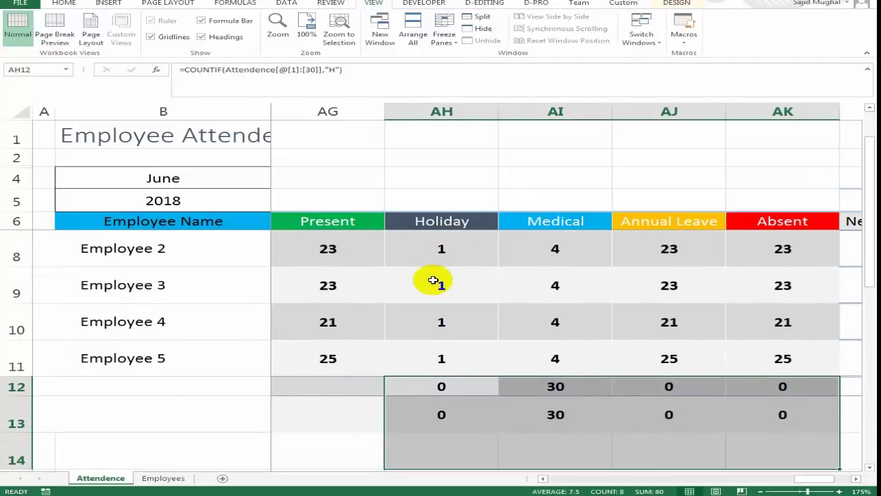
key("Delete")
Step: Change the COUNTIF criterion in the Annual Leave cell AJ7 to "AL"
key("Up")
key("Up")
key("ctrl+Up")
key("Up")
key("Down")
key("Down")
key("Right")
key("Up")
key("Down")
key("Right")
key("F2")
key("Left")
key("Left")
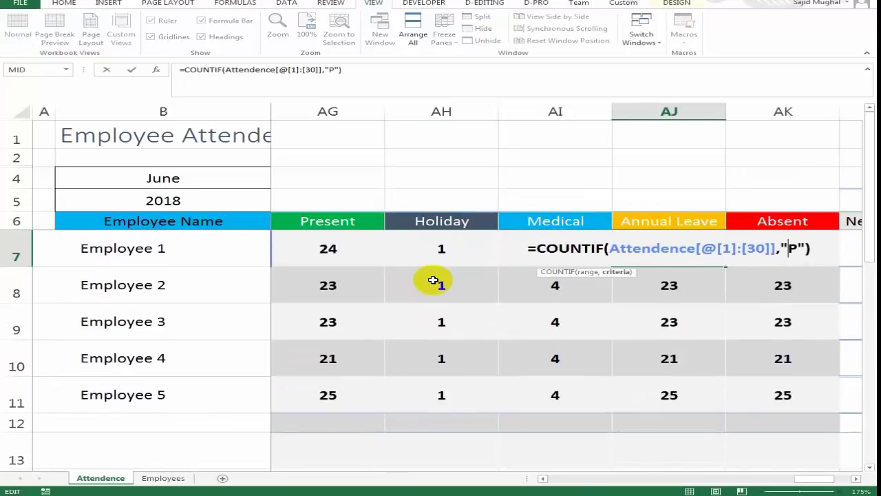
key("BackSpace")
type("AL")
key("ctrl+Return")
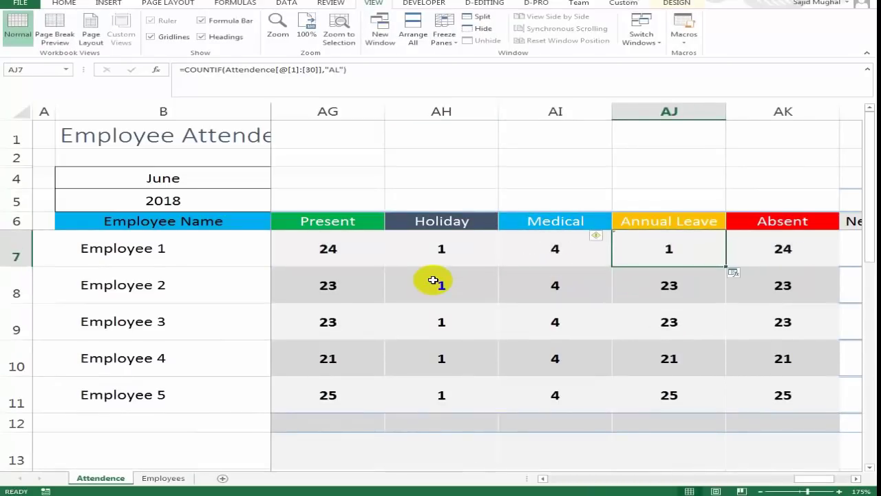
Step: Fill the Annual Leave formula from AJ7 down to AJ11 for all five employees
key("shift+Down")
key("shift+Down")
key("shift+Down")
key("shift+Down")
key("ctrl+d")
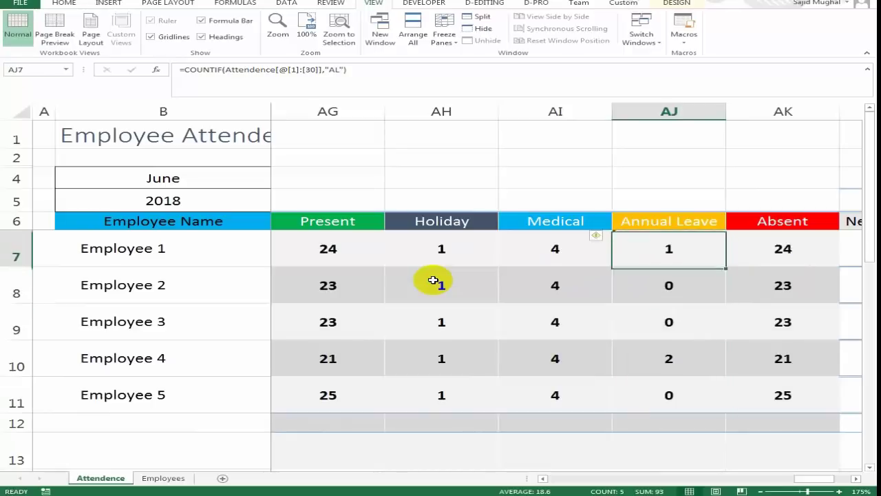
Step: Change the COUNTIF criterion in the Absent cell AK7 to "A"
key("Right")
key("F2")
key("Left")
key("Left")
key("BackSpace")
type("A")
key("ctrl+Return")
Step: Fill the Absent formula from AK7 down to AK11 for all five employees
key("shift+Down")
key("shift+Down")
key("shift+Down")
key("shift+Down")
key("ctrl+d")
key("Down")
key("Right")
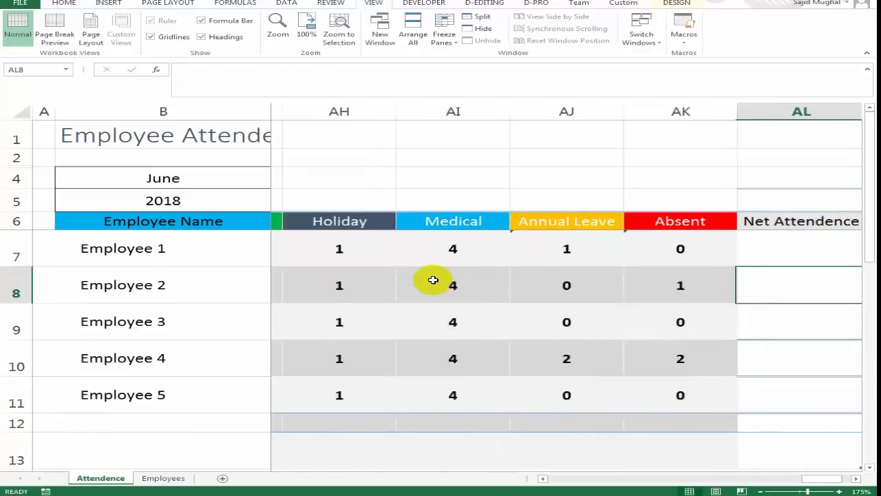
key("Right")
key("Left")
key("Left")
key("Up")
key("Right")
key("Left")
key("Right")
type("=")
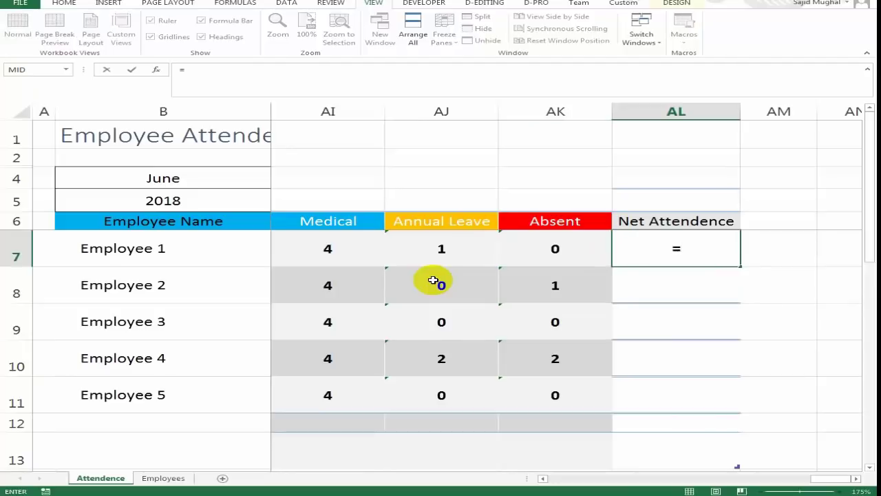
key("Left")
key("Left")
key("Left")
key("Left")
key("Left")
key("Left")
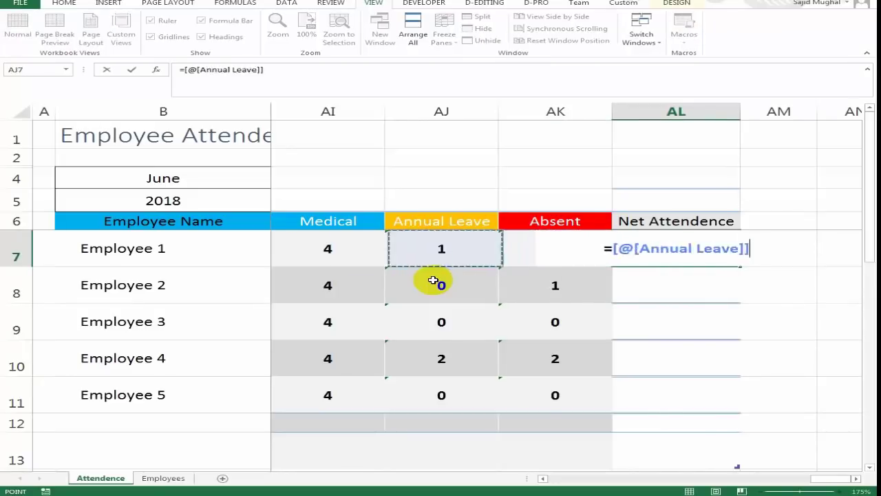
key("Right")
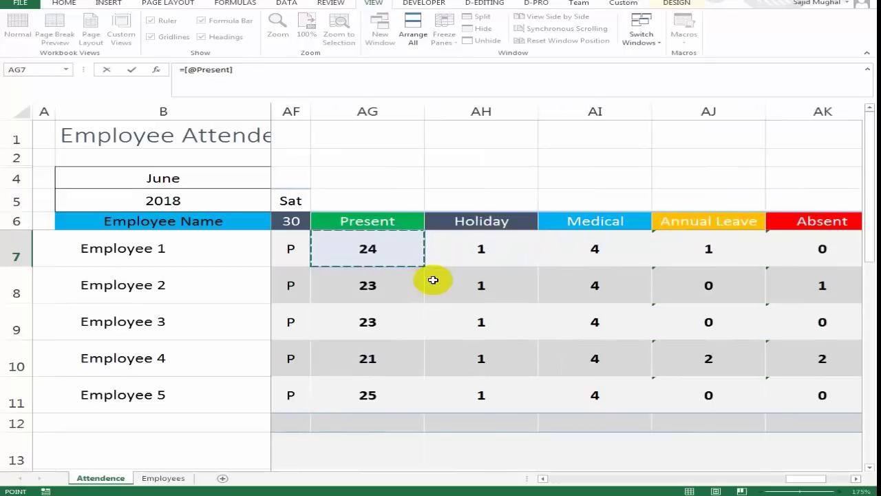
key("BackSpace")
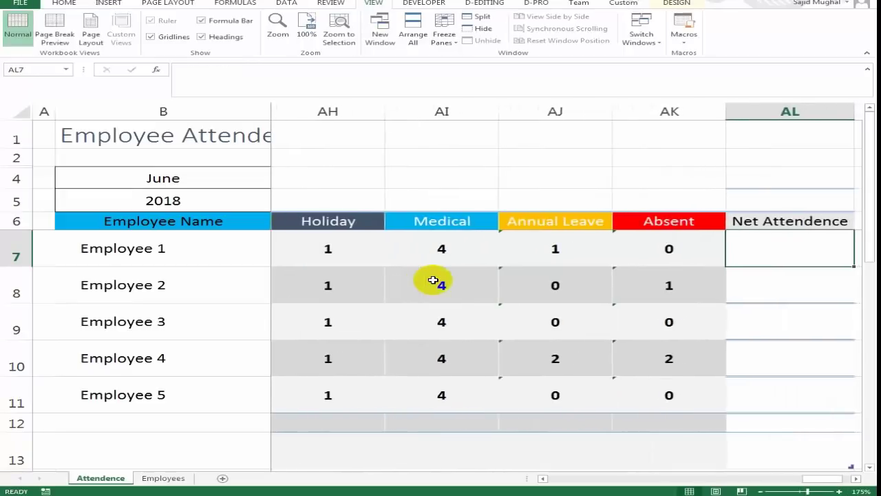
Step: Enter =SUM(Attendence[@[Present]:[Annual Leave]]) in the Net Attendence cell AL7 and apply it to the whole column
type("SUM(")
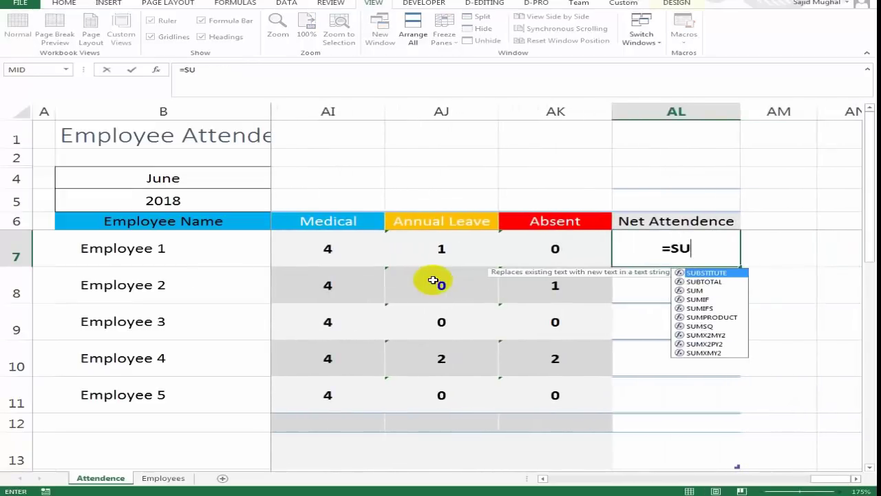
key("Left")
key("Left")
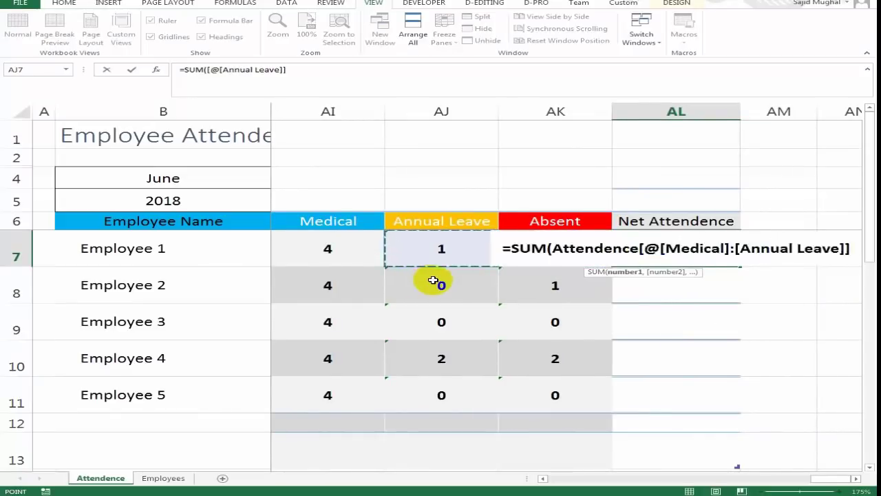
key("shift+Left")
key("shift+Left")
key("shift+Left")
key("shift+Left")
key("shift+Right")
key("Return")
key("Up")
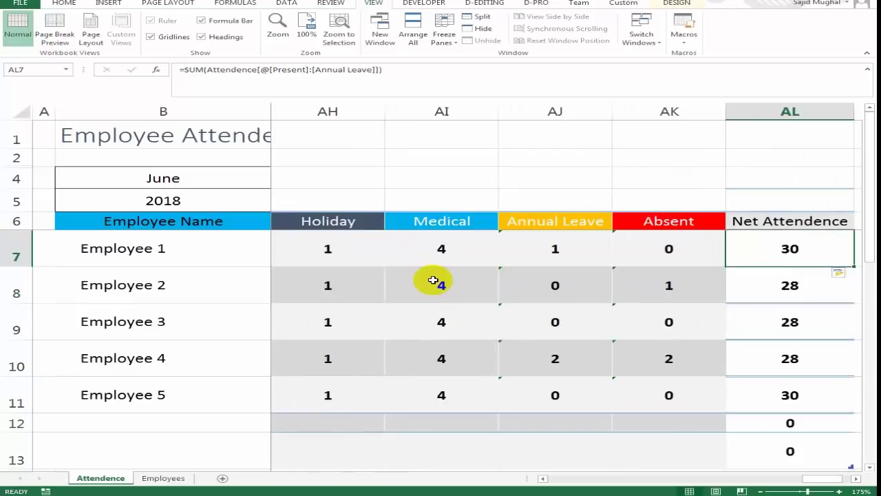
Step: Examine the Net Attendence formulas for the first employees in cells AL7 to AL9
key("Down")
key("Down")
key("Up")
key("Up")
key("Down")
key("Up")
key("F2")
key("Return")
key("F2")
key("Return")
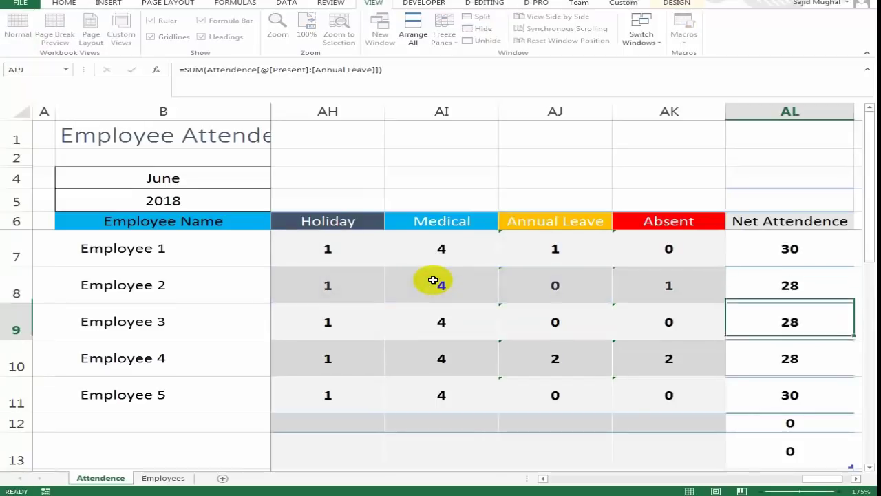
key("Up")
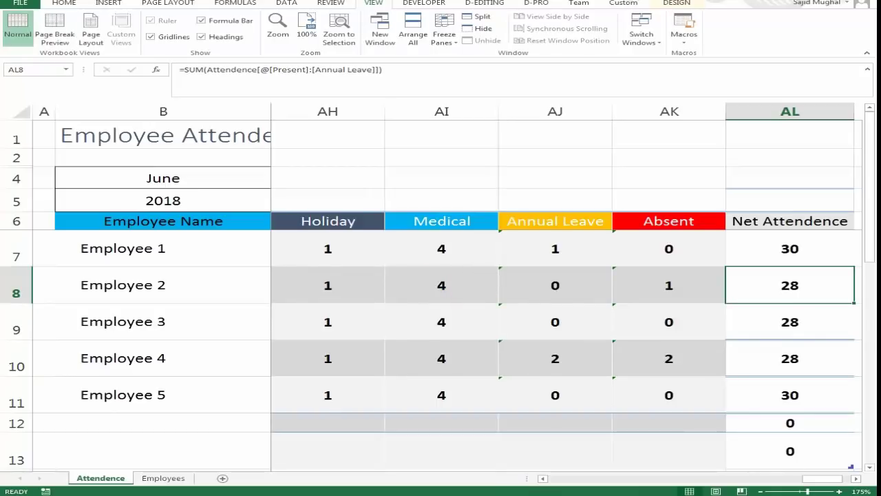
Step: Copy the COUNTIF formula text from the Holiday cell AH7
key("Right")
key("Up")
key("Left")
key("Left")
key("Left")
key("Left")
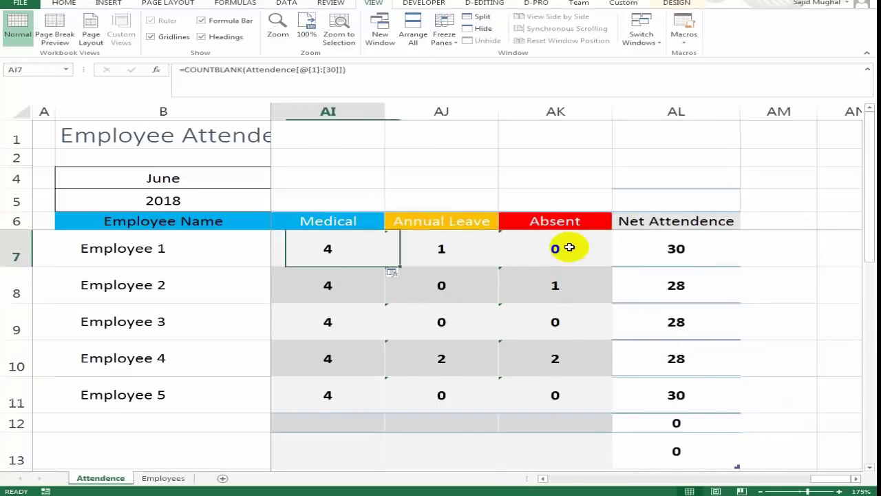
key("Left")
key("Left")
key("Right")
key("Right")
key("Left")
key("F2")
key("shift+Left")
key("shift+Left")
key("shift+Left")
key("shift+Left")
key("shift+Left")
key("shift+Left")
key("shift+Left")
key("shift+Left")
key("shift+Left")
key("shift+Left")
key("shift+Left")
key("shift+Left")
key("shift+Left")
key("shift+Left")
key("shift+Left")
key("shift+Left")
key("shift+Left")
key("shift+Left")
key("shift+Left")
key("shift+Left")
key("shift+Left")
key("shift+Left")
key("shift+Left")
key("shift+Left")
key("shift+Left")
key("shift+Left")
key("shift+Left")
key("shift+Left")
key("shift+Left")
key("shift+Left")
key("shift+Left")
key("shift+Left")
key("shift+Left")
key("shift+Left")
key("ctrl+c")
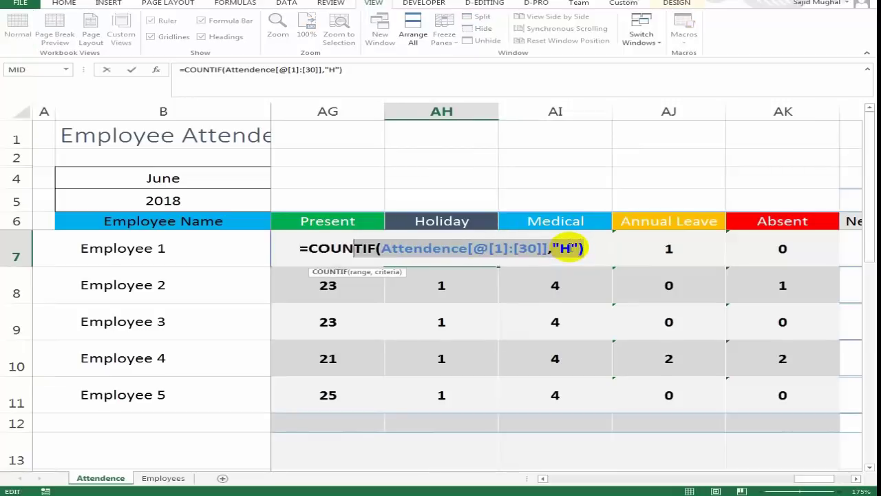
Step: Replace the Medical formula in cell AI7 with the copied COUNTIF formula and set its criterion to "M"
left_click(568, 248)
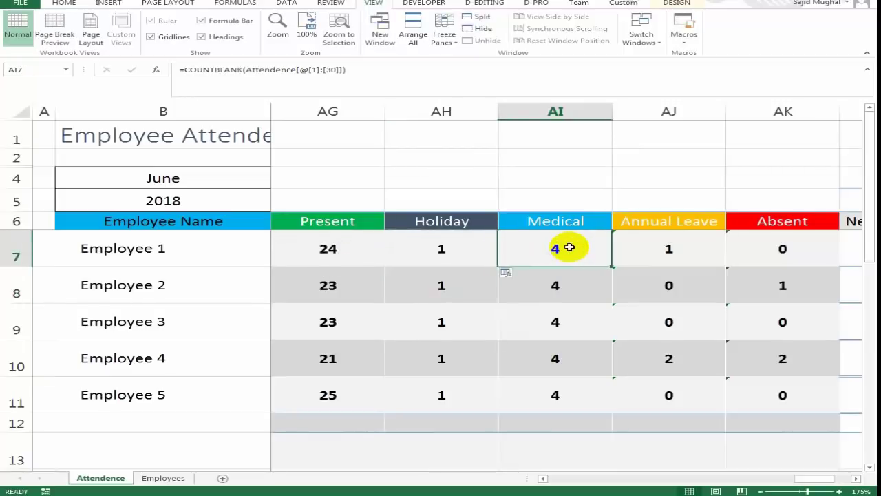
key("ctrl+v")
key("F2")
key("Left")
key("Left")
key("Left")
key("BackSpace")
type("M")
key("ctrl+Return")
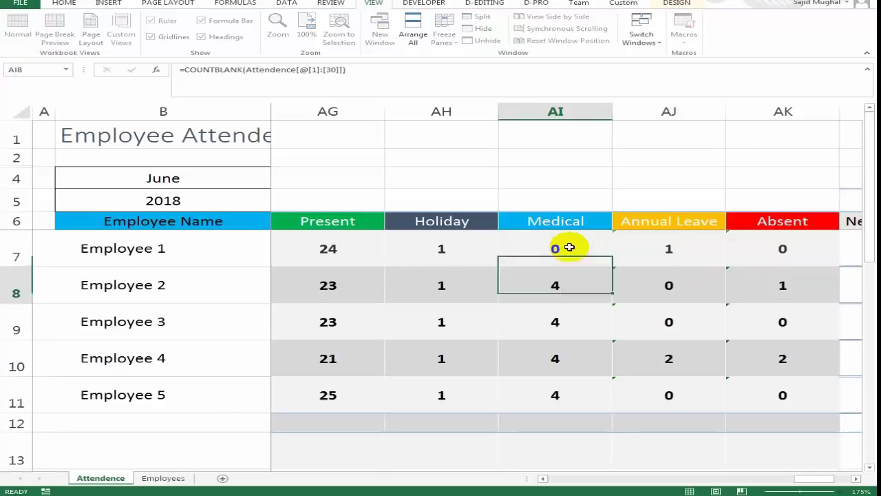
Step: Fill the Medical COUNTIF formula from AI7 down to AI11 for all five employees
key("shift+Down")
key("shift+Down")
key("shift+Down")
key("shift+Down")
key("ctrl+d")
left_click(568, 248)
key("Right")
key("Right")
key("Left")
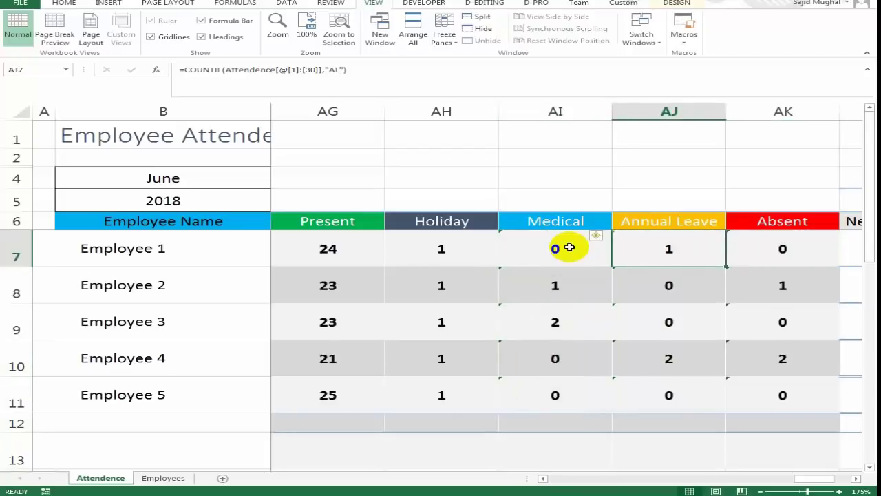
Step: Insert a new table column before Medical and name its header Sunday
left_click(555, 112)
right_click(555, 112)
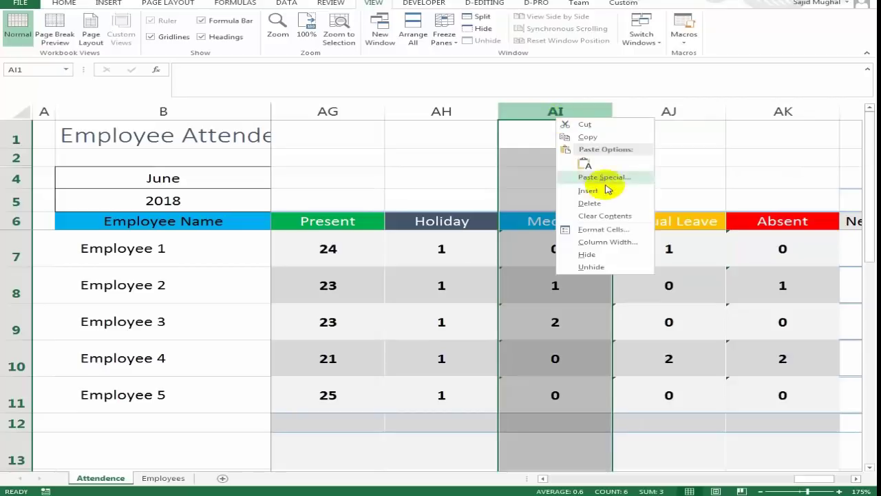
left_click(613, 192)
left_click(575, 222)
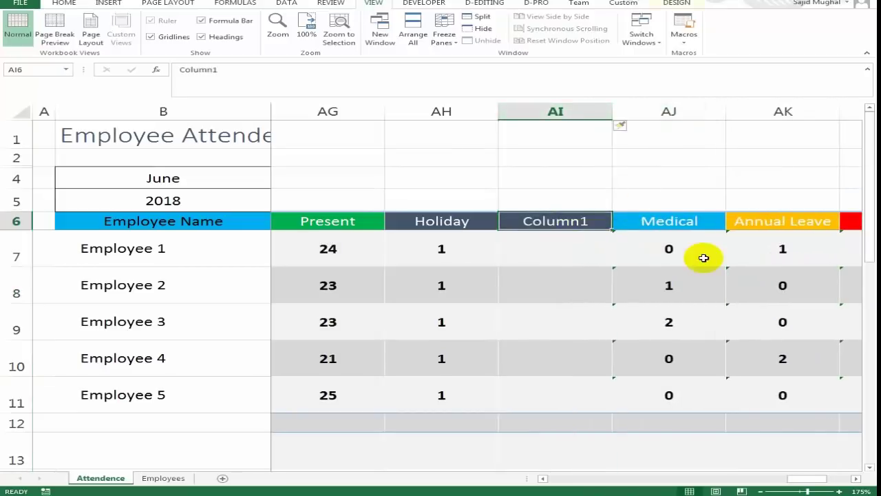
type("sU")
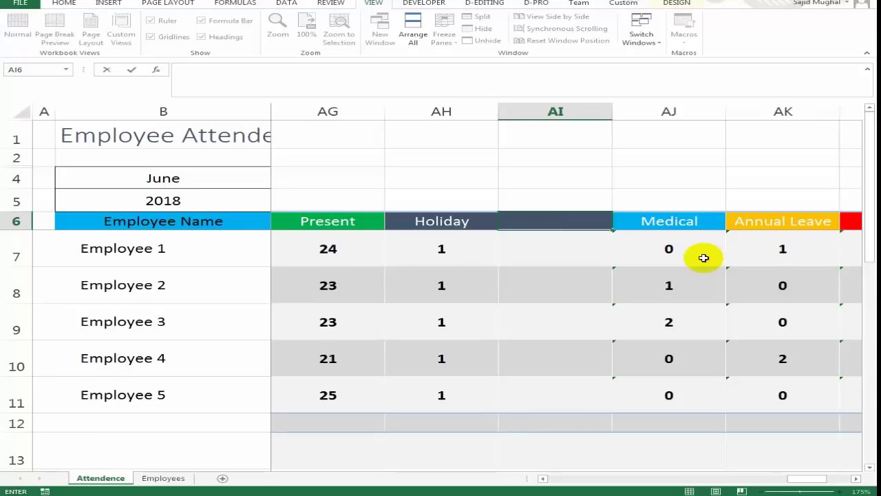
key("Return")
Step: Copy the full COUNTIF formula text from Employee 1's Holiday cell AH7 and go to the Sunday cell AI7
key("Left")
key("Right")
key("Left")
key("F2")
key("shift+Left")
key("shift+Left")
key("shift+Left")
key("shift+Left")
key("shift+Left")
key("shift+Left")
key("shift+Left")
key("shift+Left")
key("shift+Left")
key("shift+Left")
key("shift+Left")
key("shift+Left")
key("shift+Left")
key("shift+Left")
key("shift+Left")
key("shift+Left")
key("shift+Left")
key("shift+Left")
key("shift+Left")
key("shift+Left")
key("shift+Left")
key("shift+Left")
key("shift+Left")
key("shift+Left")
key("shift+Left")
key("shift+Left")
key("shift+Left")
key("shift+Left")
key("shift+Left")
key("ctrl+c")
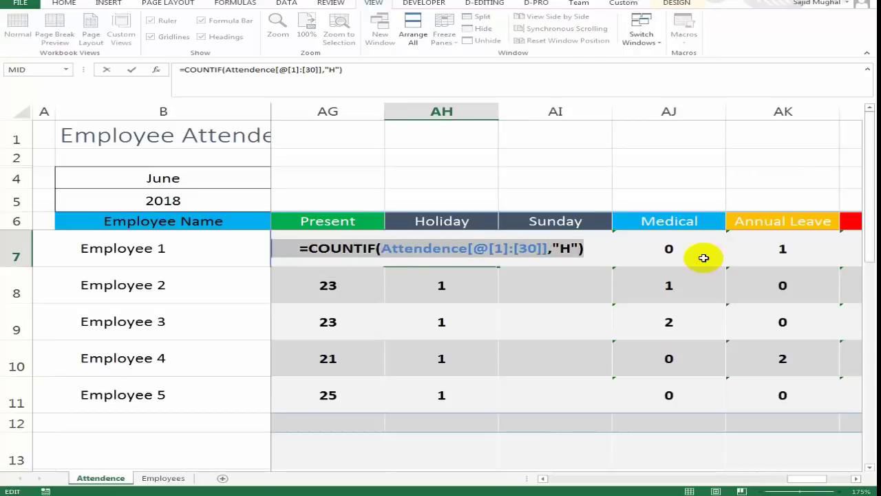
key("Return")
key("Up")
key("Right")
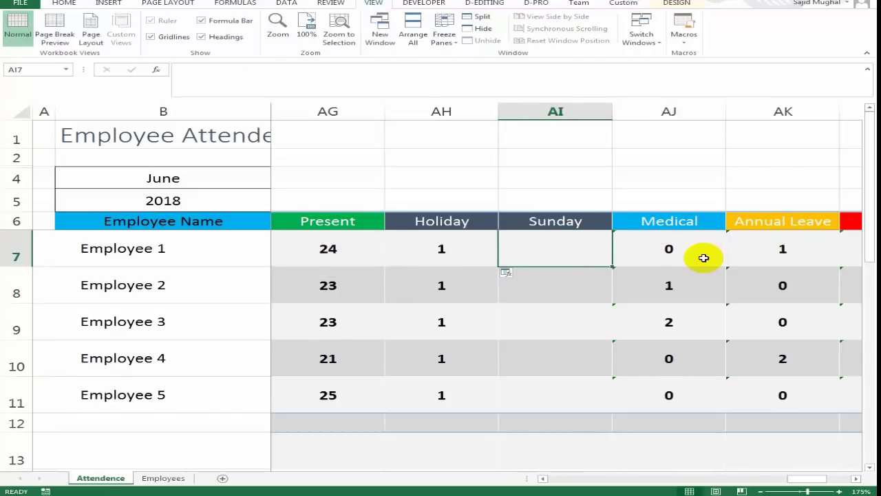
Step: Paste the formula into Sunday cell AI7 and change it to =COUNTBLANK(Attendence[@[1]:[30]])
key("ctrl+v")
key("Return")
key("Up")
key("F2")
key("Left")
key("Left")
key("BackSpace")
key("BackSpace")
key("BackSpace")
key("BackSpace")
key("BackSpace")
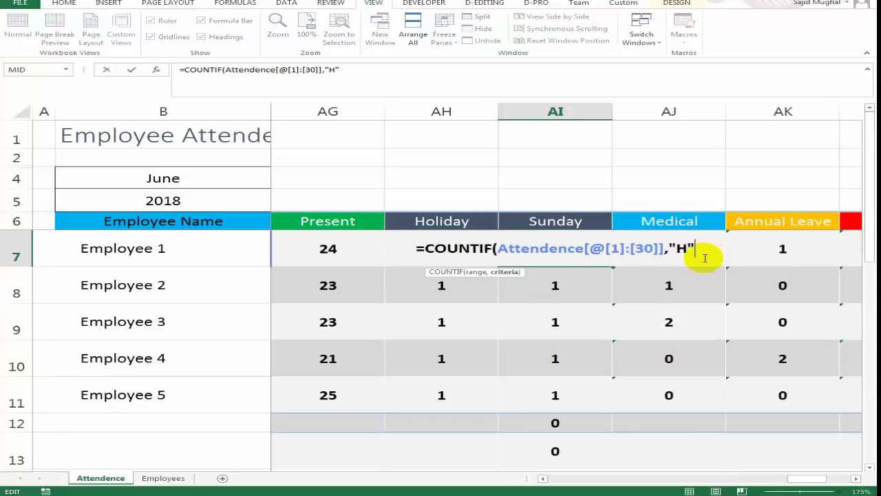
type(")")
key("Left")
key("Left")
key("Left")
key("Left")
key("Left")
key("Left")
key("Left")
key("Left")
key("Left")
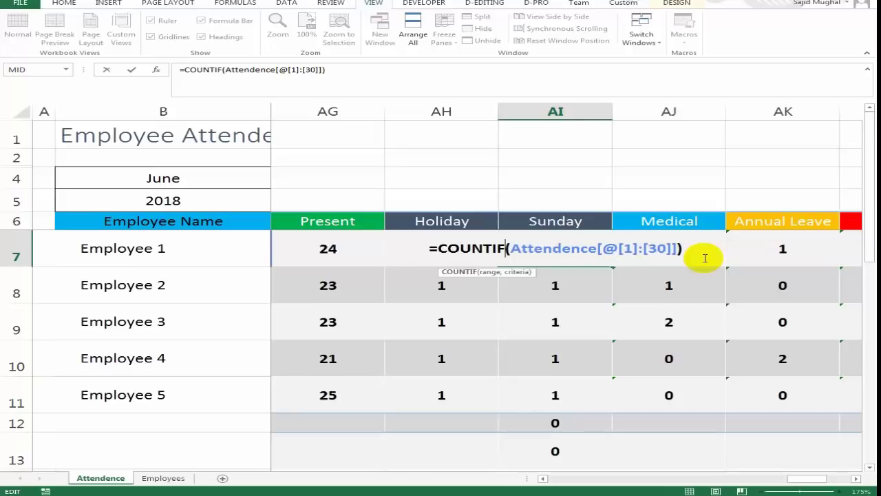
key("BackSpace")
key("BackSpace")
type("b")
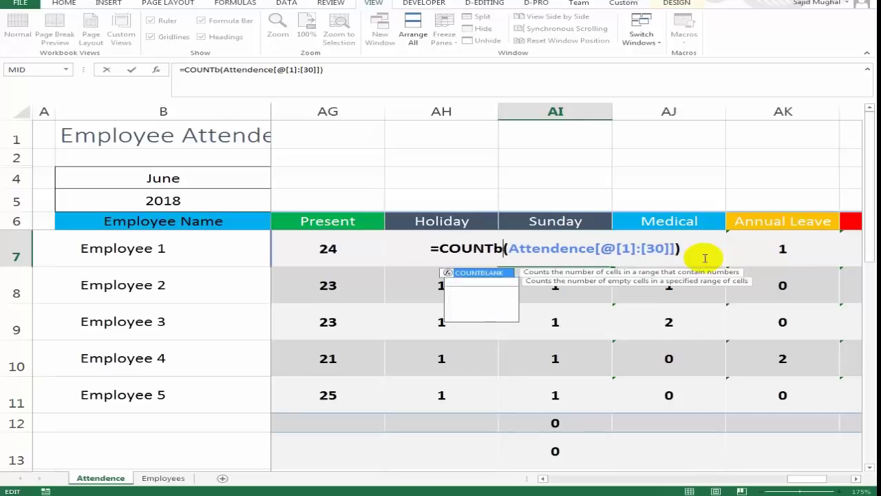
key("Tab")
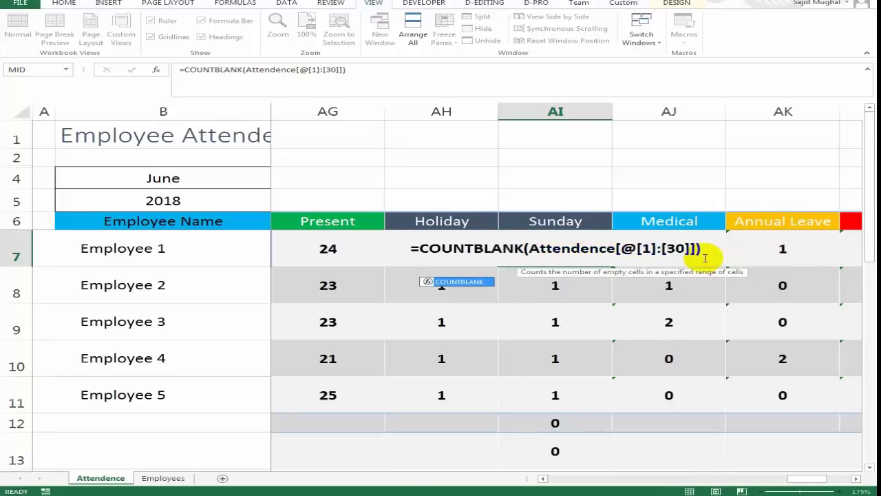
key("Return")
key("Up")
Step: Clear the surplus Sunday formulas from cells AI12 and AI13 below the last employee
key("Down")
key("Down")
key("Down")
key("Down")
key("Down")
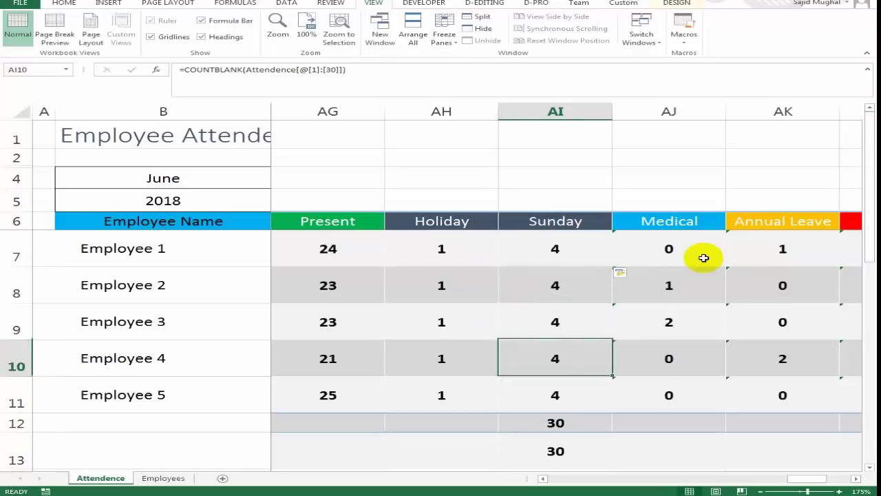
key("Delete")
key("Down")
key("Delete")
key("Up")
key("Up")
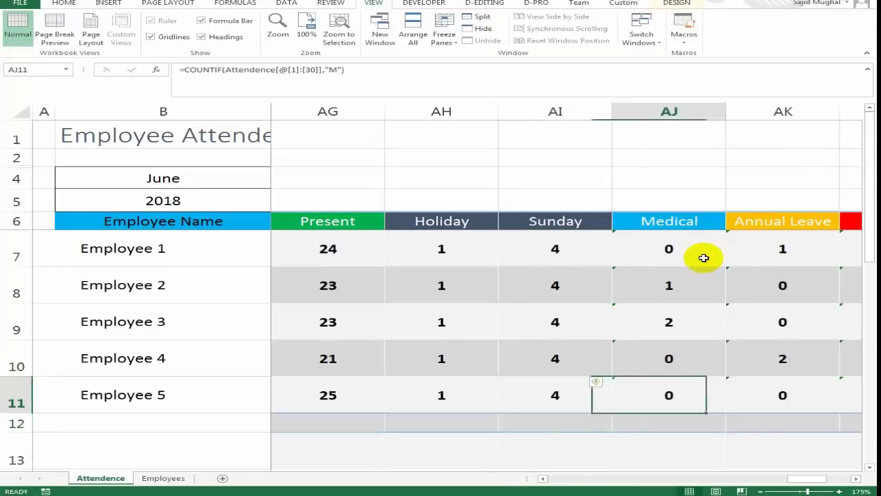
Step: Examine the Net Attendence formulas and totals of the employees in cells AM7 to AM10
key("Right")
key("Right")
key("Right")
key("Right")
key("Right")
key("Left")
key("Up")
key("Up")
key("Up")
key("Up")
key("Up")
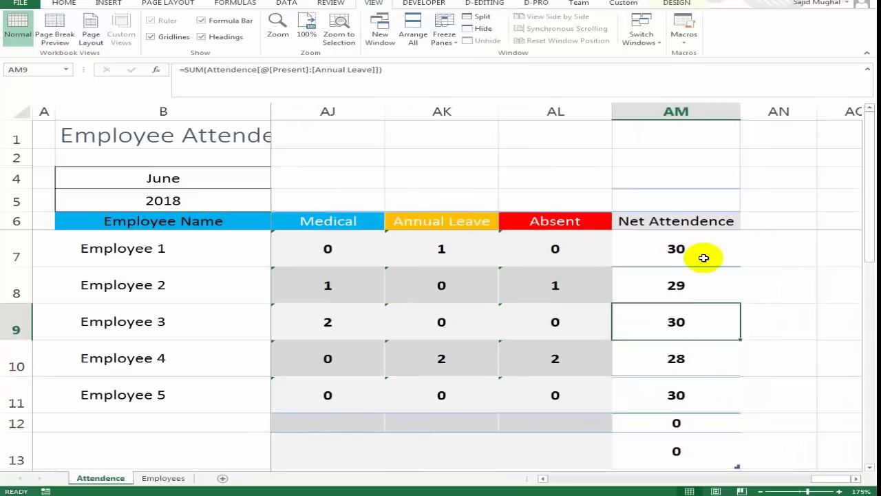
key("Down")
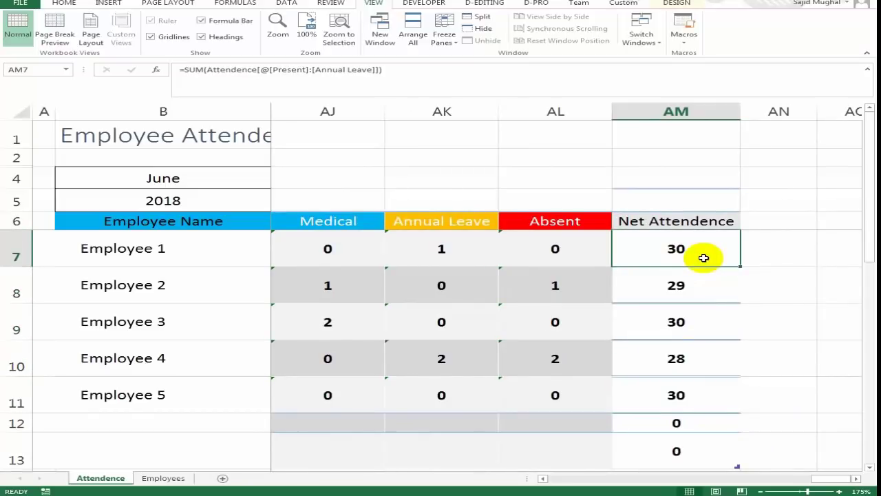
key("Down")
key("Up")
key("Down")
key("Left")
key("Right")
key("Down")
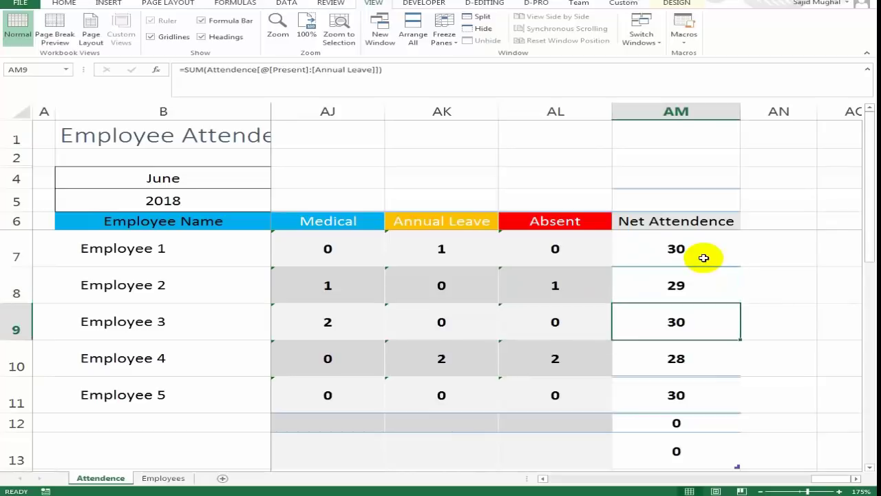
key("Down")
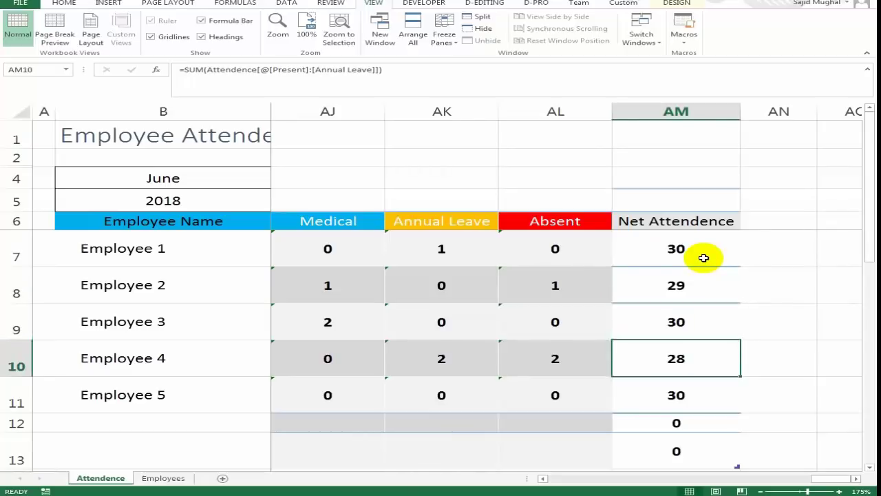
Step: Clear the surplus Net Attendence formulas from cells AM12 and AM13 below the last employee
key("Down")
key("Down")
key("Down")
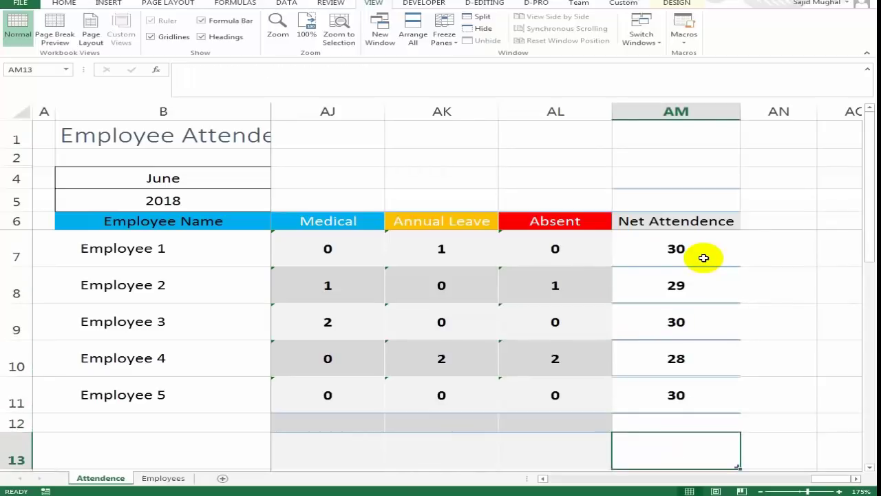
Step: Apply an Equal To conditional formatting rule to the whole sheet, giving cells equal to "p" Green Fill with Dark Green Text
key("Up")
key("Up")
key("Left")
key("Left")
key("Left")
key("Left")
key("Left")
key("Left")
key("Left")
key("Left")
key("Left")
key("Left")
key("Left")
key("Left")
key("Left")
key("Left")
key("Left")
key("Left")
key("Left")
key("Left")
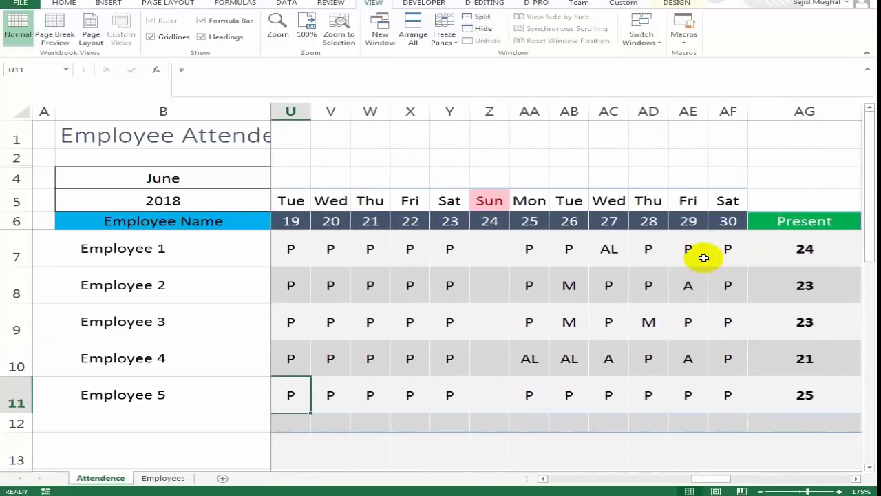
left_click(483, 281)
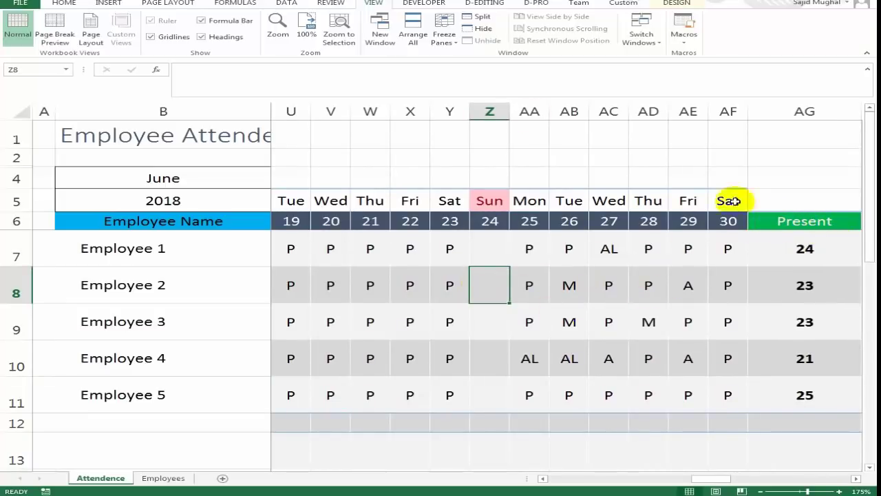
key("ctrl+a")
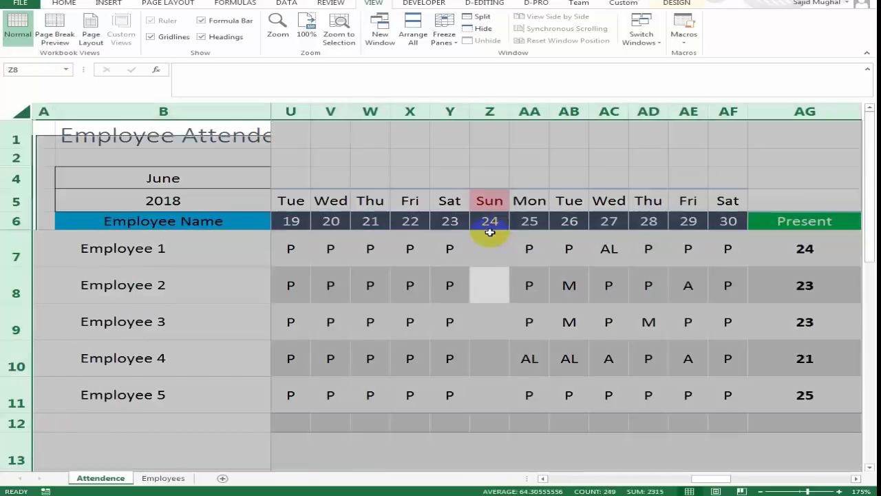
left_click(73, 4)
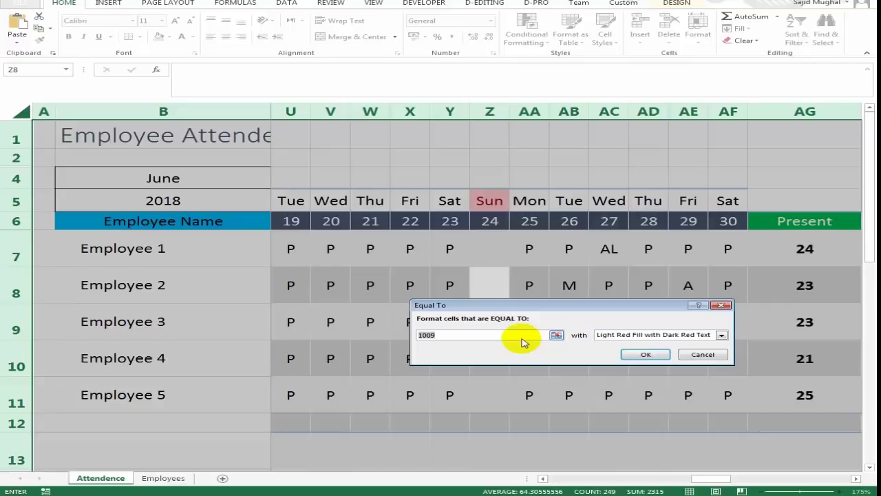
type("P")
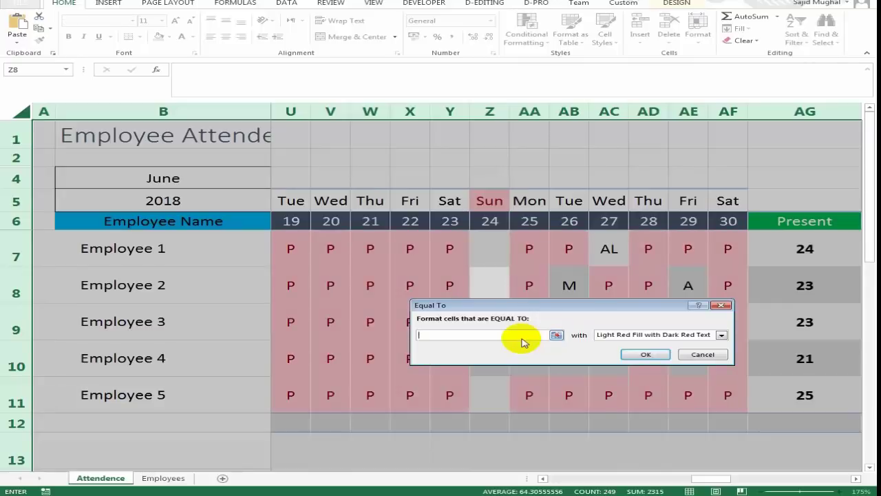
left_click(721, 334)
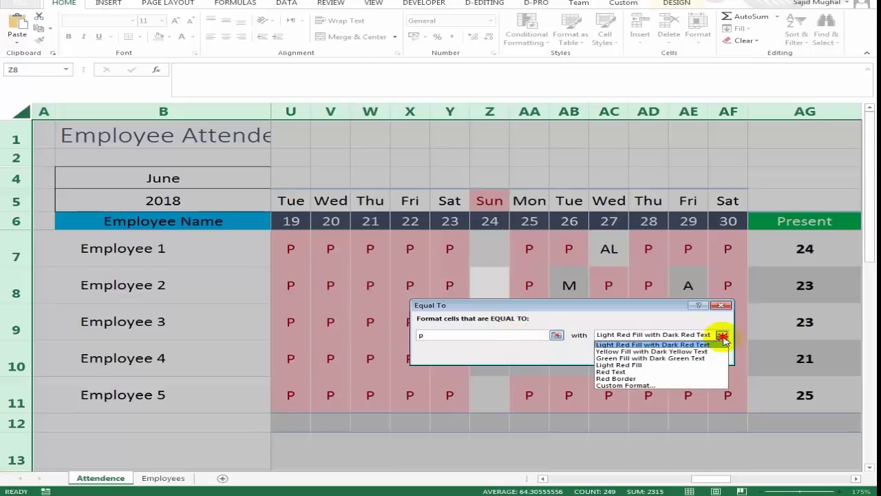
left_click(671, 357)
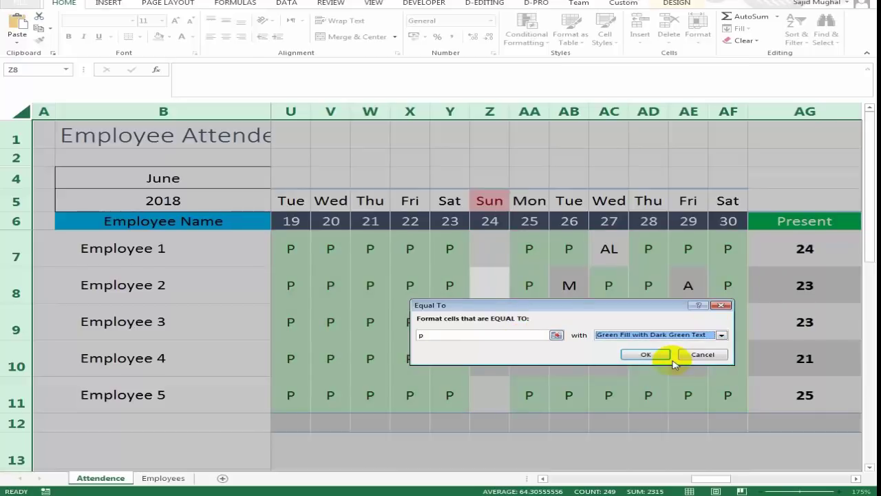
left_click(649, 356)
left_click(609, 321)
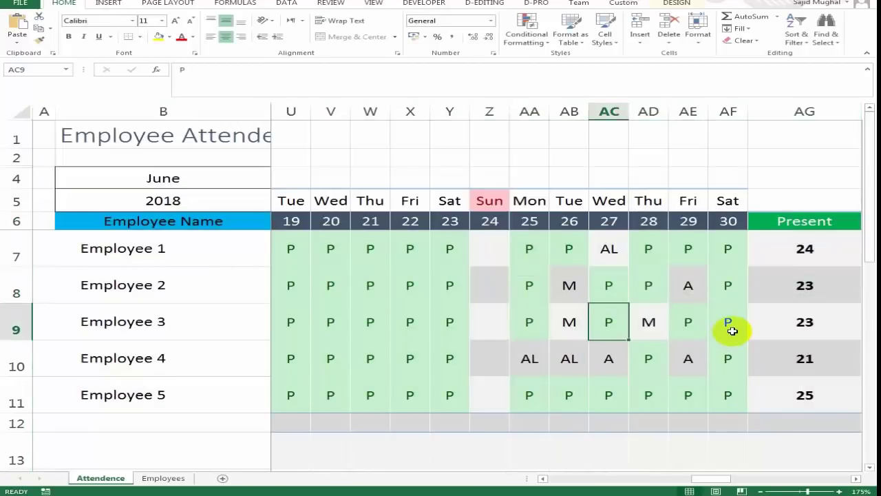
Step: Try the highlighting rule by entering "p" for Employee 2 on day 26, and undo the entry
key("Up")
key("Left")
type("p")
key("Return")
key("Up")
key("ctrl+z")
key("Down")
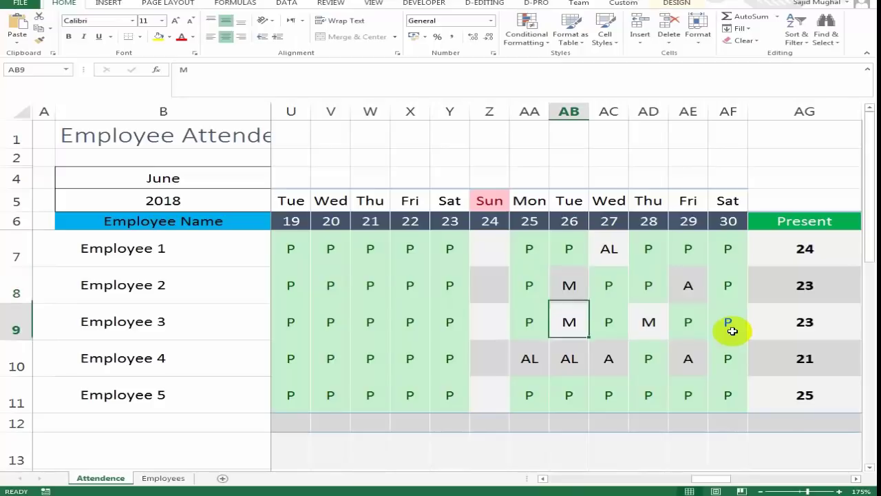
Step: Examine Employee 2's attendance codes from day 26 onward and the summary cells up to Annual Leave
key("Up")
key("Right")
key("Right")
key("Right")
key("Right")
key("Right")
key("Right")
key("Left")
key("Left")
key("Left")
key("Right")
key("Right")
key("Right")
key("Right")
key("Right")
key("Right")
key("Left")
key("Left")
key("Right")
key("Right")
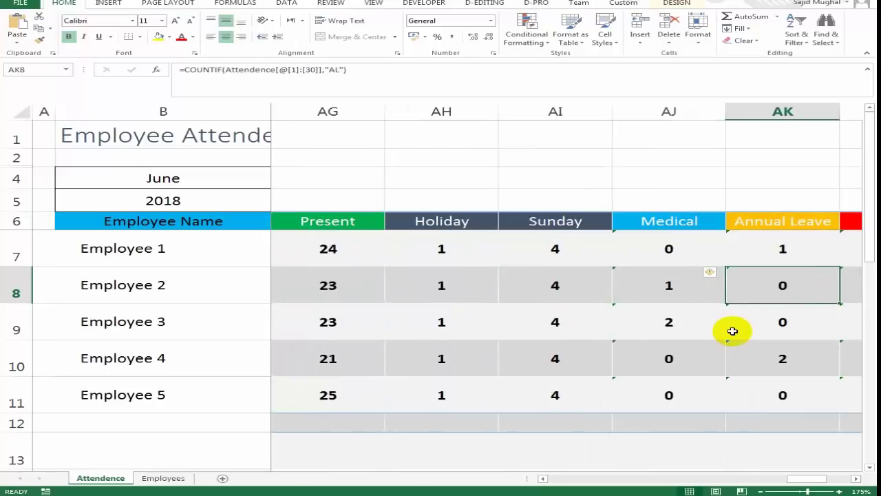
Step: Examine the Medical, Annual Leave and Absent headings and Employee 2's matching summary cells
key("Right")
key("Left")
key("Left")
key("Up")
key("Up")
key("Right")
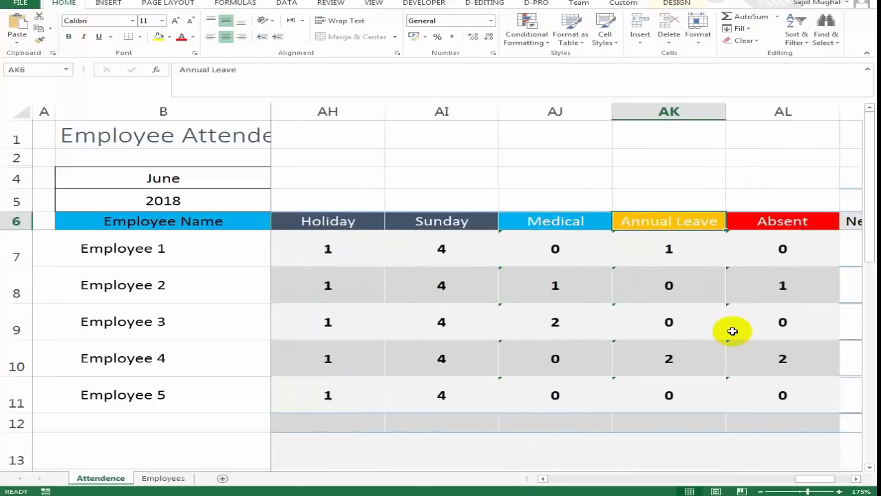
key("Down")
key("Down")
key("Left")
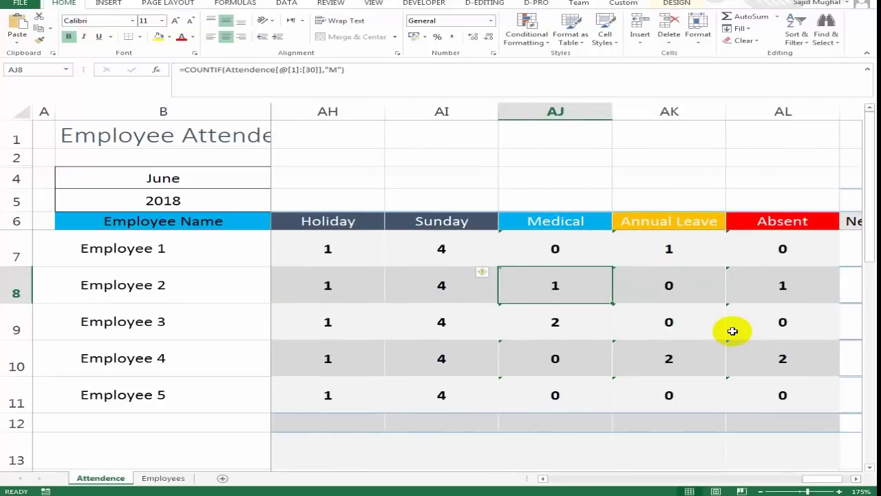
Step: Review Employee 2's row from the summary columns back through the daily attendance codes to day 1
key("Left")
key("Left")
key("Left")
key("Left")
key("Left")
key("Left")
key("Left")
key("Left")
key("Left")
key("Left")
key("Left")
key("Left")
key("Right")
key("Right")
key("Right")
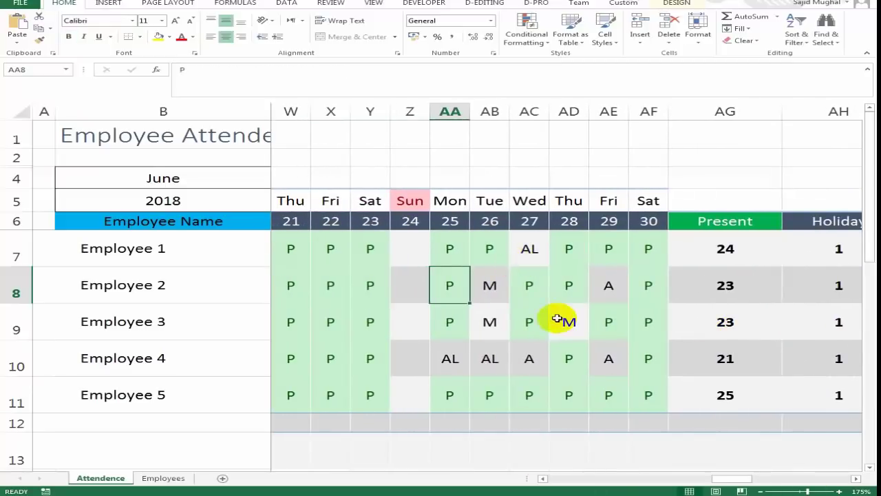
key("Left")
key("Left")
key("Left")
key("Left")
key("Left")
key("Left")
key("Left")
key("Left")
key("Left")
key("Left")
key("Left")
key("Left")
key("Left")
key("Left")
key("Left")
key("Left")
key("Left")
key("Left")
key("Left")
key("Left")
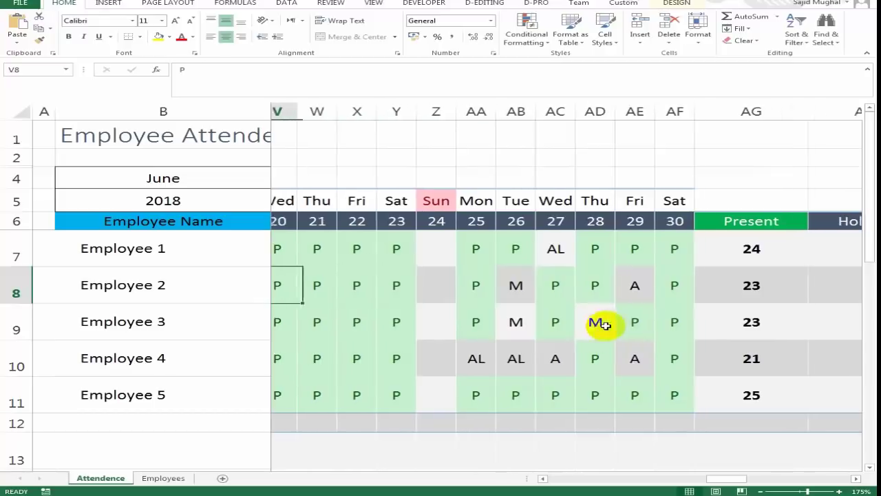
key("Right")
key("Right")
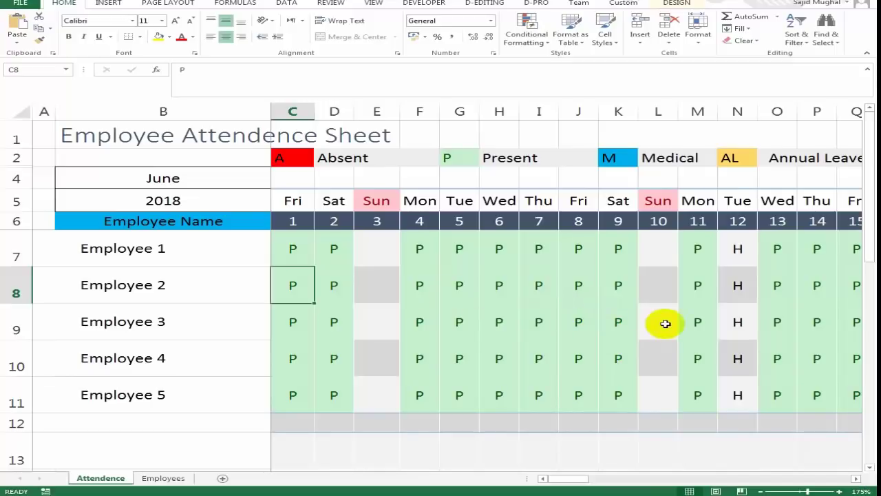
Step: Check the colour coding of Employee 2's attendance from day 1 through day 15 against the legend above
key("Right")
key("Right")
key("Right")
key("Right")
key("Right")
key("Right")
key("Right")
key("Right")
key("Right")
key("Right")
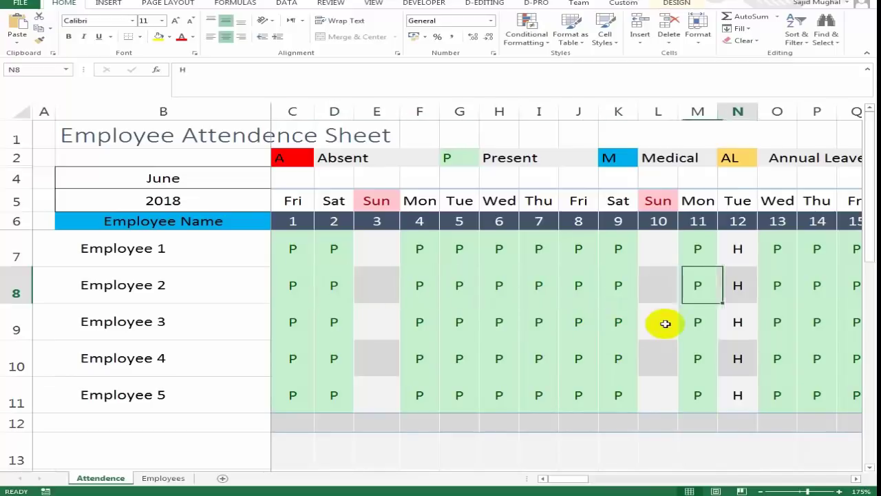
key("Right")
key("Right")
key("Right")
key("Right")
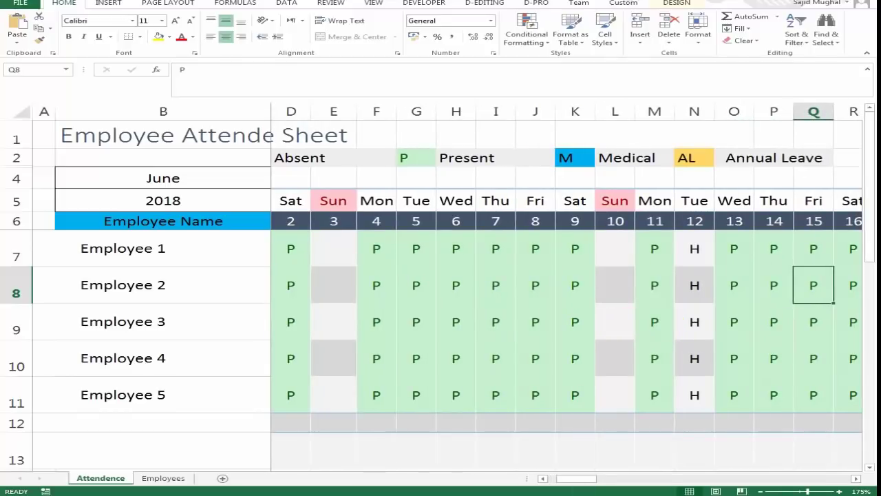